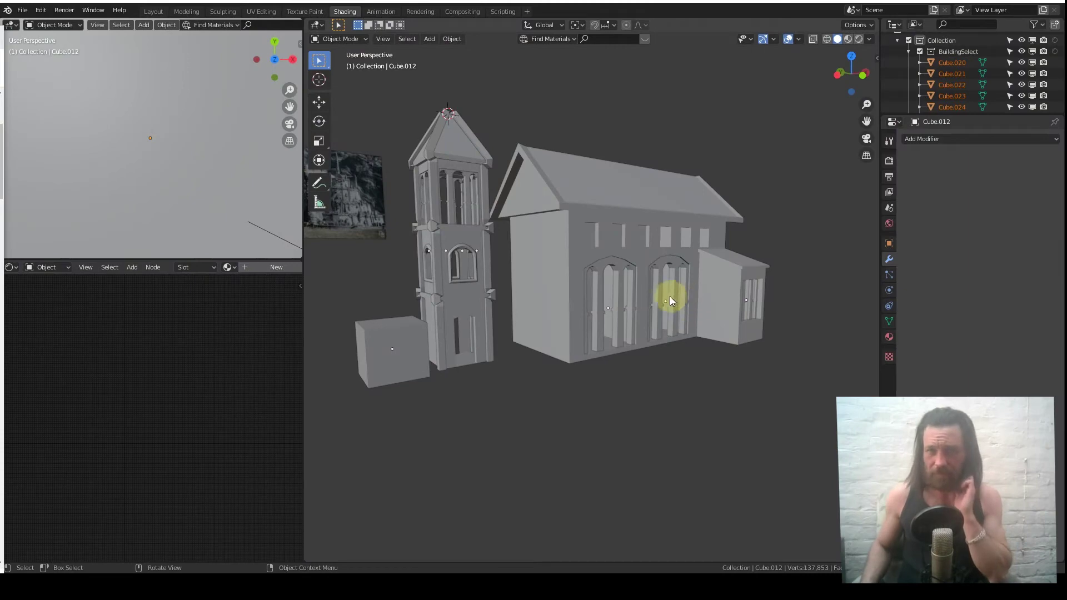
Raise the selected group of buildings along the Z axis to around the height of the church and bell tower.
{"action": "scroll", "coordinate": [660, 282], "scroll_direction": "down", "scroll_amount": 5}
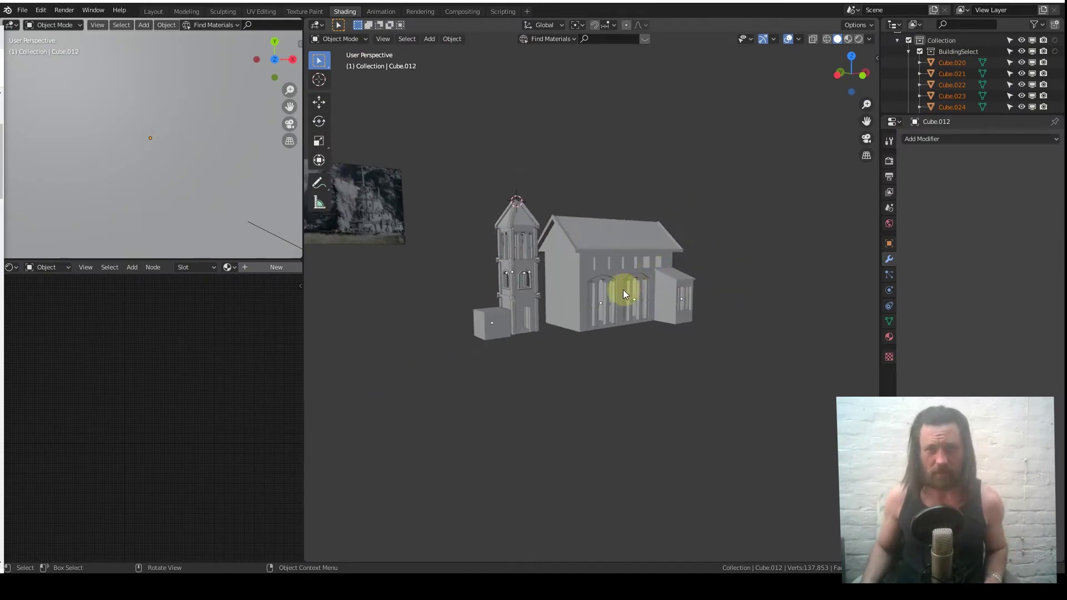
{"action": "mouse_move", "coordinate": [586, 305]}
{"action": "middle_mouse_down"}
{"action": "mouse_move", "coordinate": [556, 304]}
{"action": "mouse_move", "coordinate": [588, 304]}
{"action": "middle_mouse_up"}
{"action": "scroll", "coordinate": [589, 303], "scroll_direction": "down", "scroll_amount": 12}
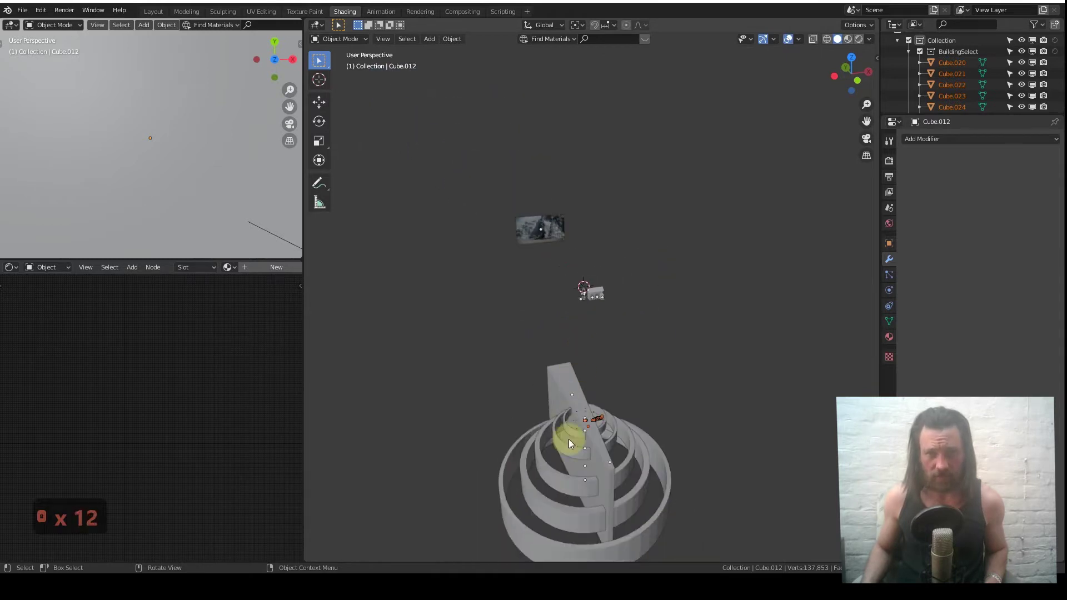
{"action": "key", "text": "g"}
{"action": "key", "text": "z"}
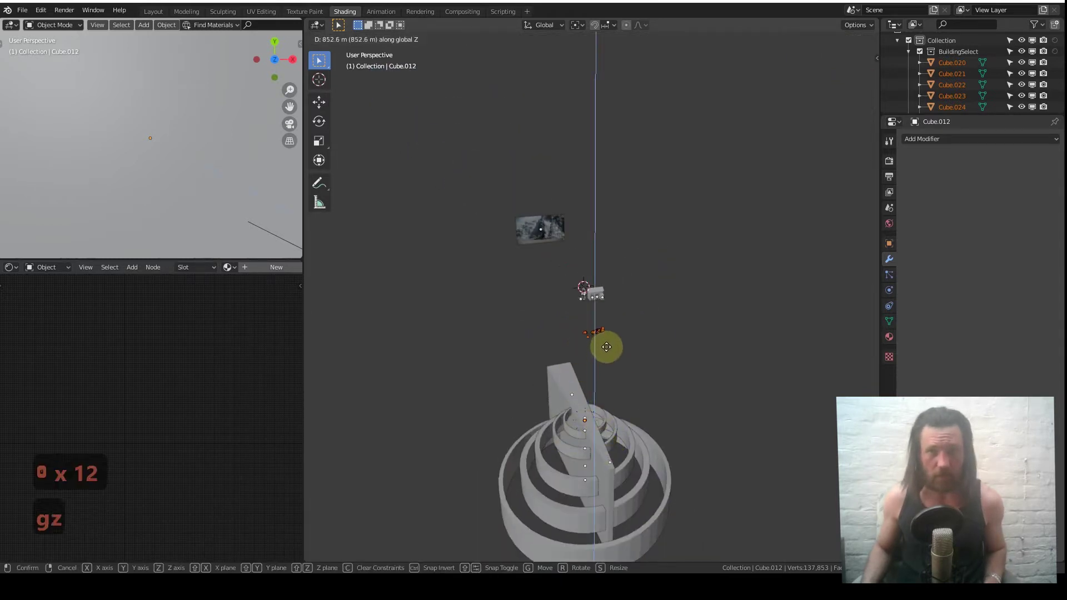
{"action": "left_click", "coordinate": [609, 303]}
{"action": "scroll", "coordinate": [609, 296], "scroll_direction": "up", "scroll_amount": 11}
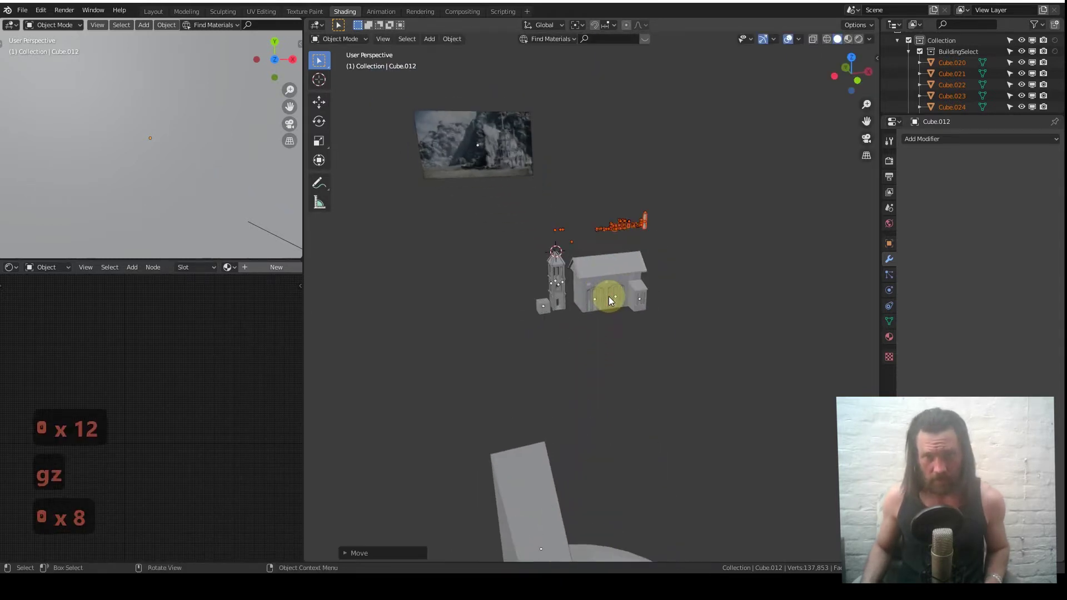
Enlarge the selected buildings in several scaling passes, repositioning them above the church and bell tower.
{"action": "middle_click_drag", "start_coordinate": [627, 263], "coordinate": [662, 261]}
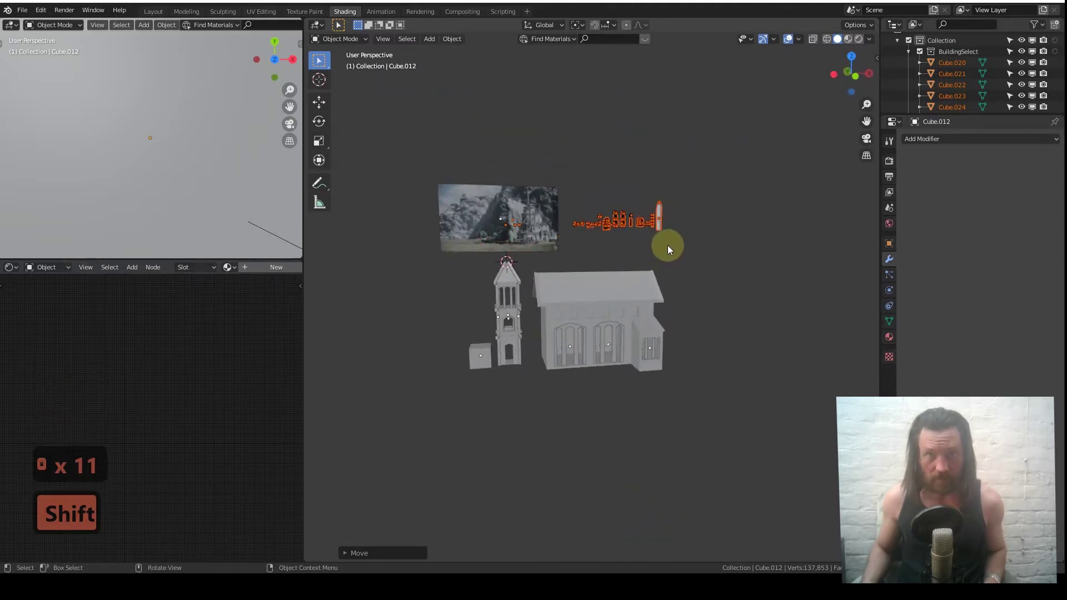
{"action": "key", "text": "s"}
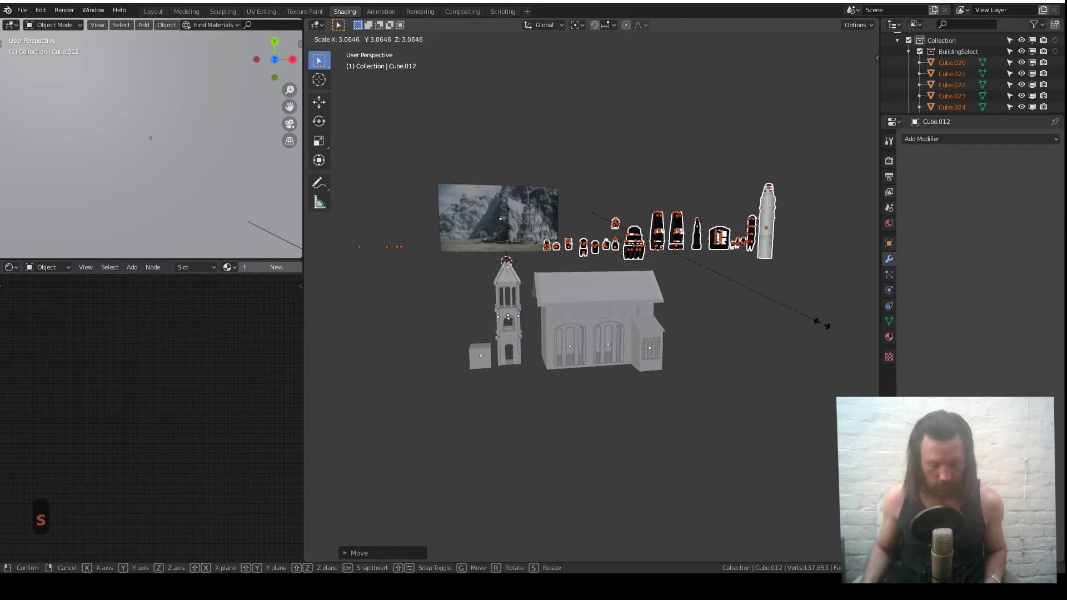
{"action": "key", "text": "g"}
{"action": "key", "text": "s"}
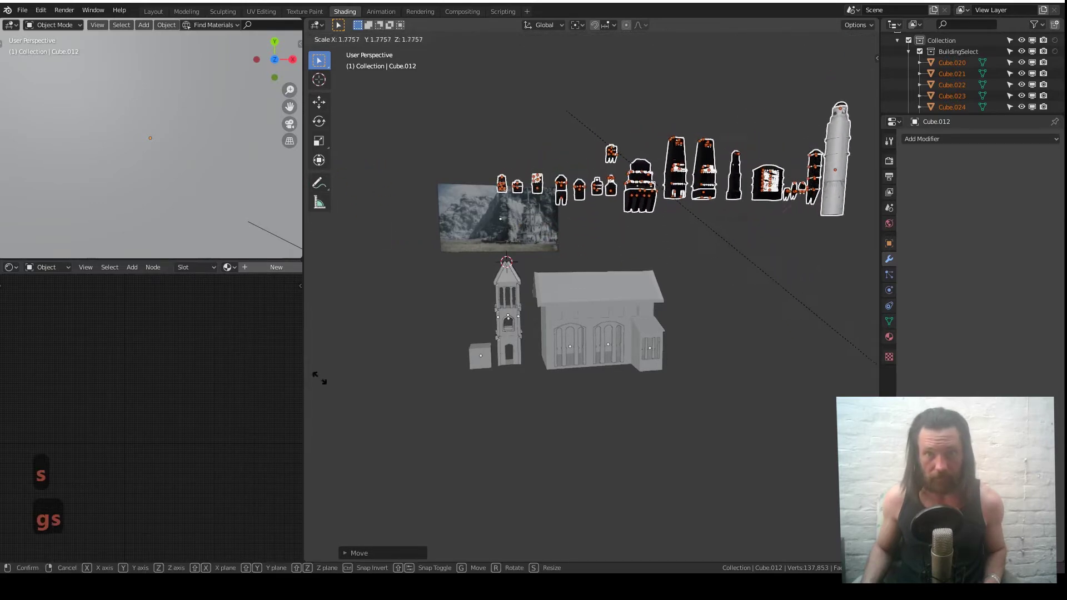
{"action": "left_click", "coordinate": [254, 254]}
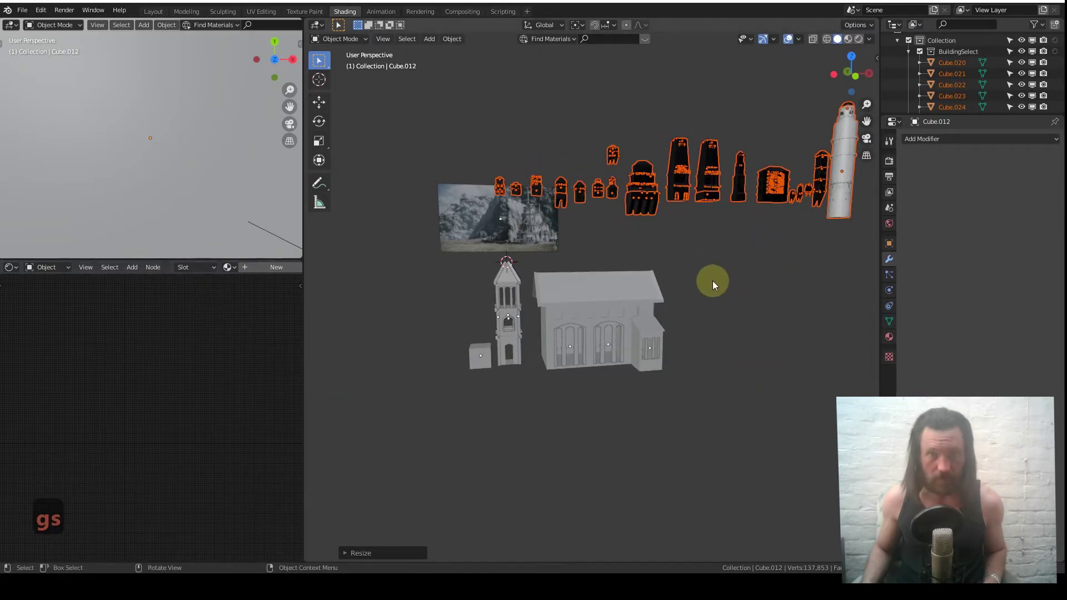
{"action": "key", "text": "g"}
{"action": "key", "text": "s"}
{"action": "left_click", "coordinate": [750, 355]}
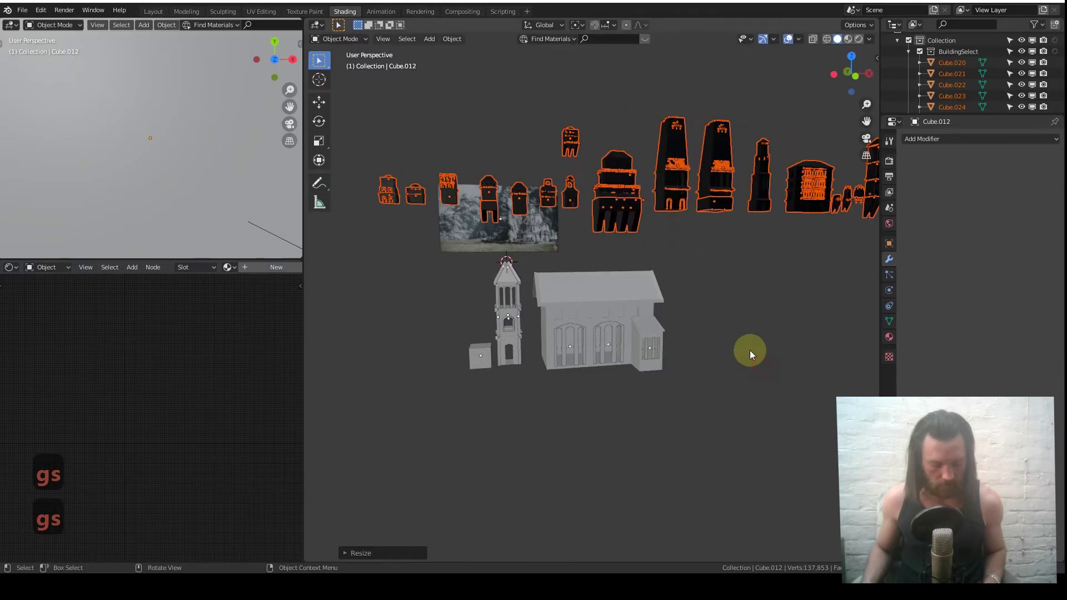
{"action": "key", "text": "g"}
{"action": "key", "text": "s"}
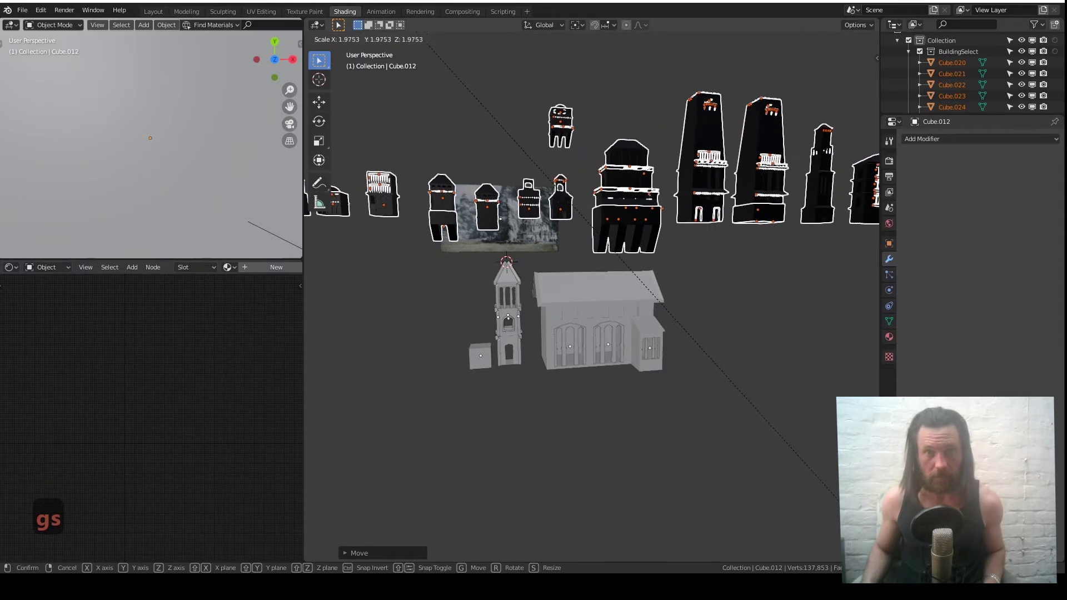
{"action": "left_click", "coordinate": [745, 261]}
{"action": "key", "text": "s"}
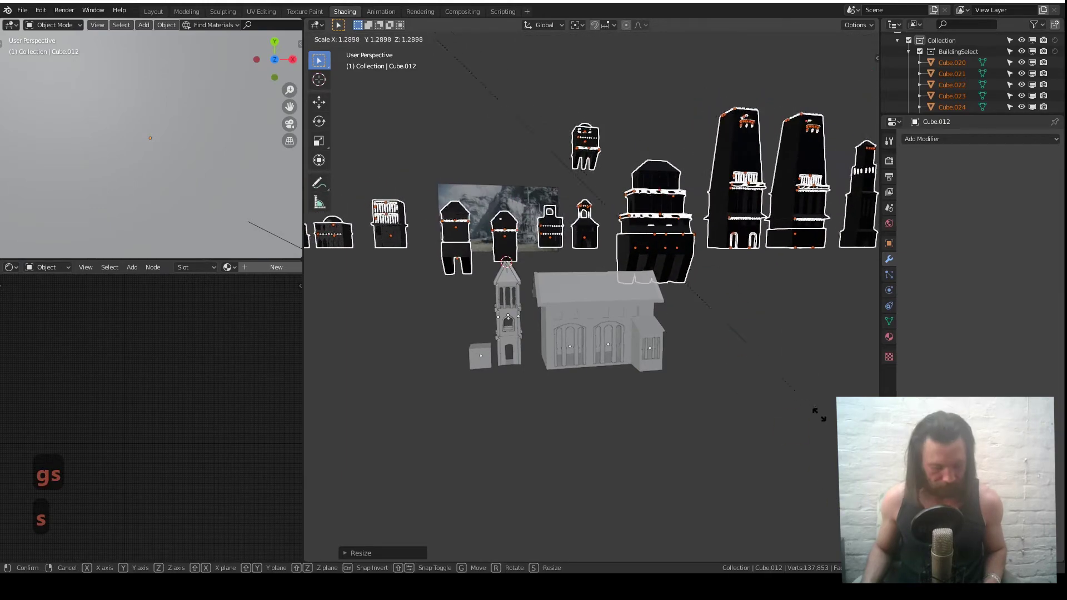
{"action": "key", "text": "g"}
{"action": "left_click", "coordinate": [503, 198], "text": "shift"}
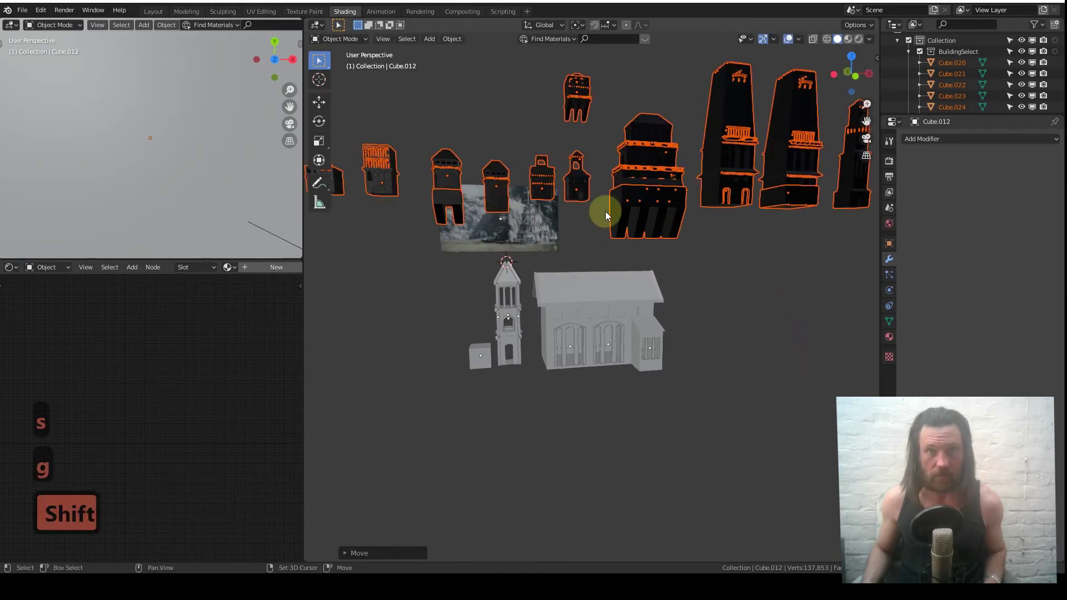
Inspect the enlarged buildings and the reference image behind them in rendered viewport shading.
{"action": "middle_click_drag", "start_coordinate": [443, 181], "coordinate": [469, 213]}
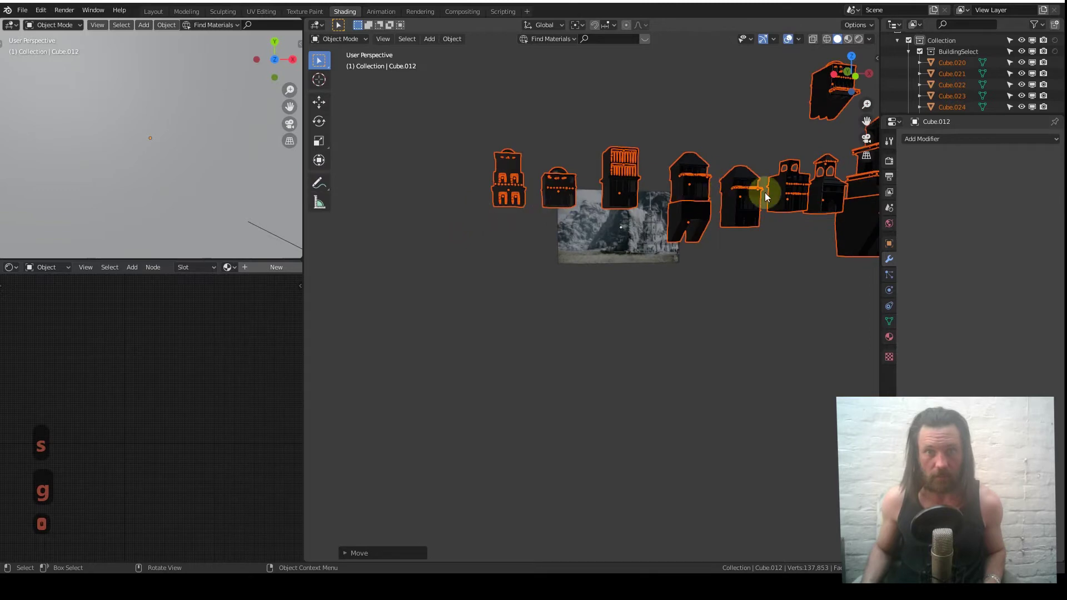
{"action": "middle_click_drag", "start_coordinate": [765, 192], "coordinate": [860, 39], "text": "shift"}
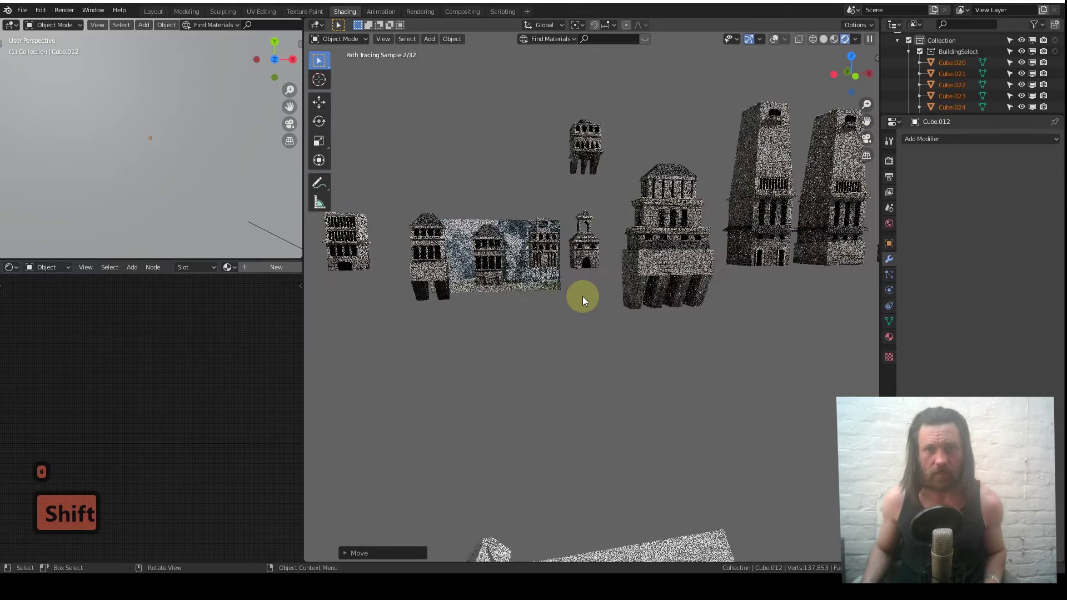
{"action": "left_click", "coordinate": [501, 245]}
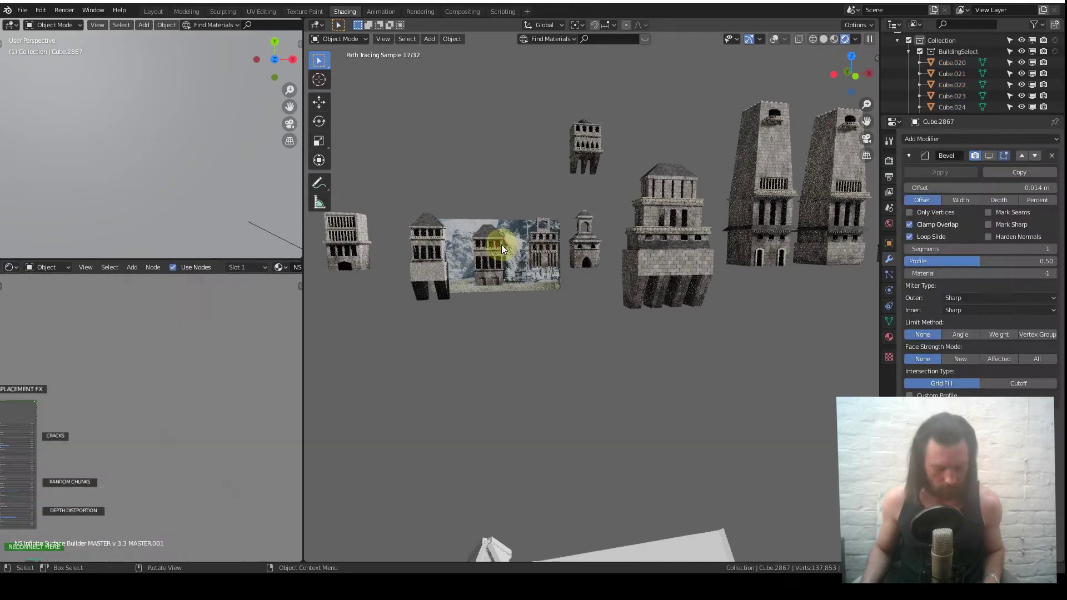
{"action": "left_click", "coordinate": [525, 286]}
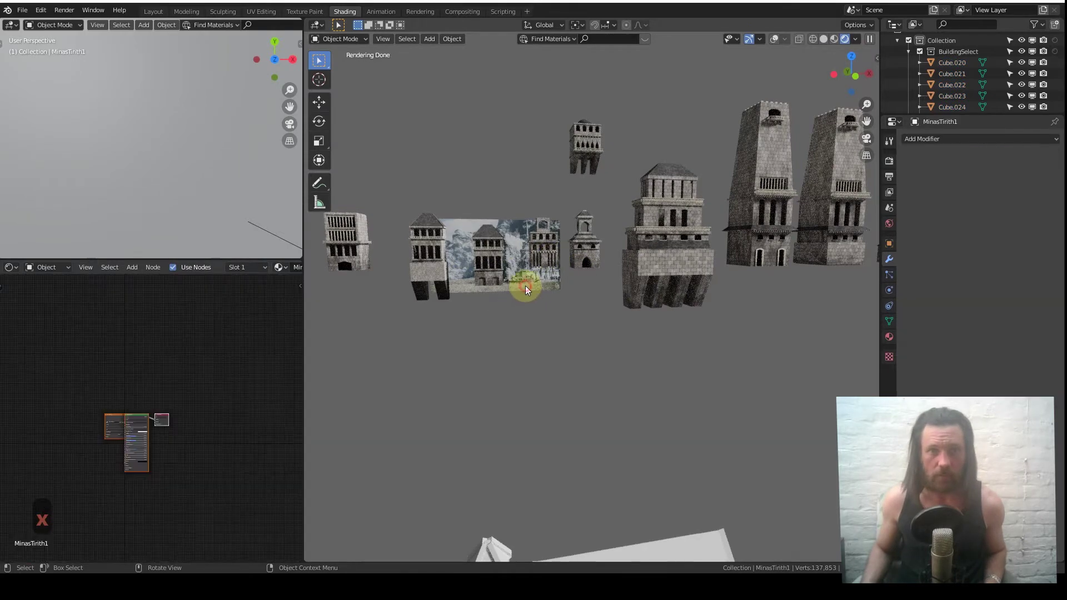
Return the viewport to solid shading and show the material settings of the rightmost of the two tall tapered towers.
{"action": "left_click", "coordinate": [828, 40]}
{"action": "left_click", "coordinate": [834, 162]}
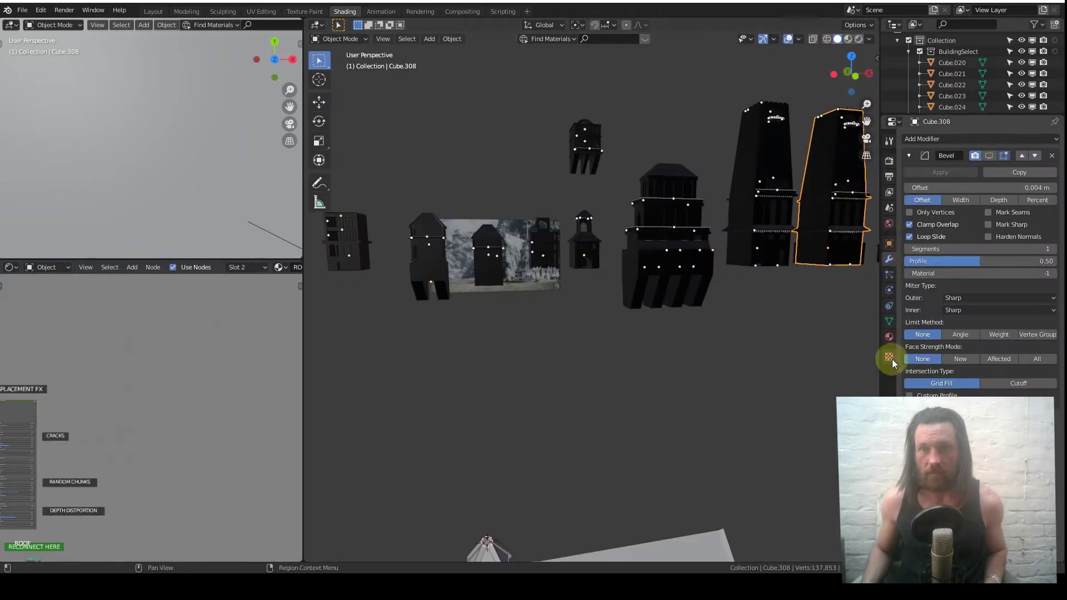
{"action": "left_click", "coordinate": [889, 337]}
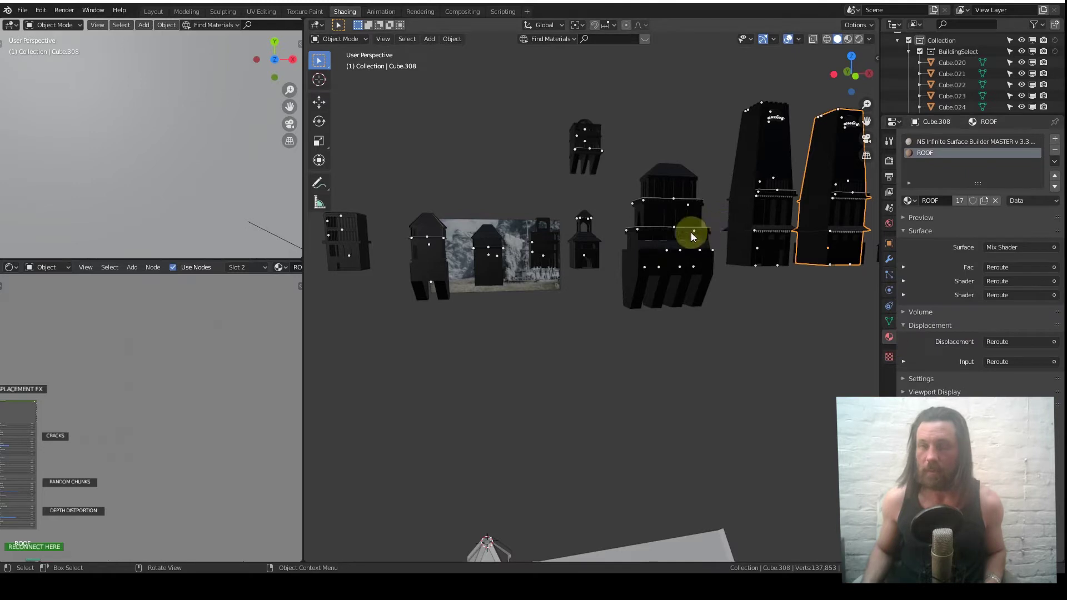
Select the lowest, widest wall ring of the tiered city and open its mesh for editing.
{"action": "scroll", "coordinate": [692, 232], "scroll_direction": "down", "scroll_amount": 4}
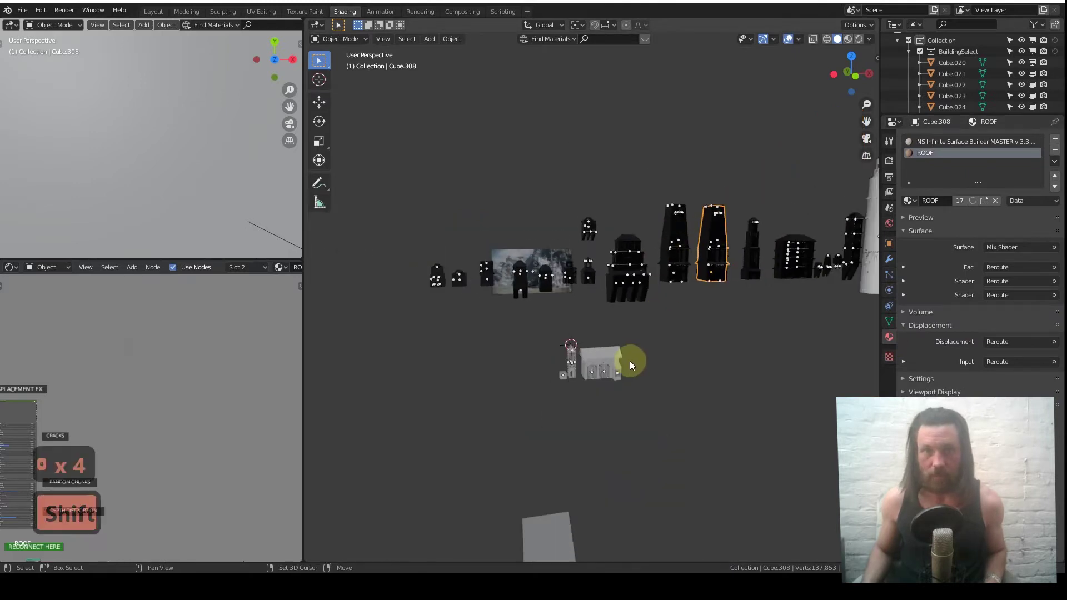
{"action": "middle_click_drag", "start_coordinate": [629, 361], "coordinate": [572, 312], "text": "shift"}
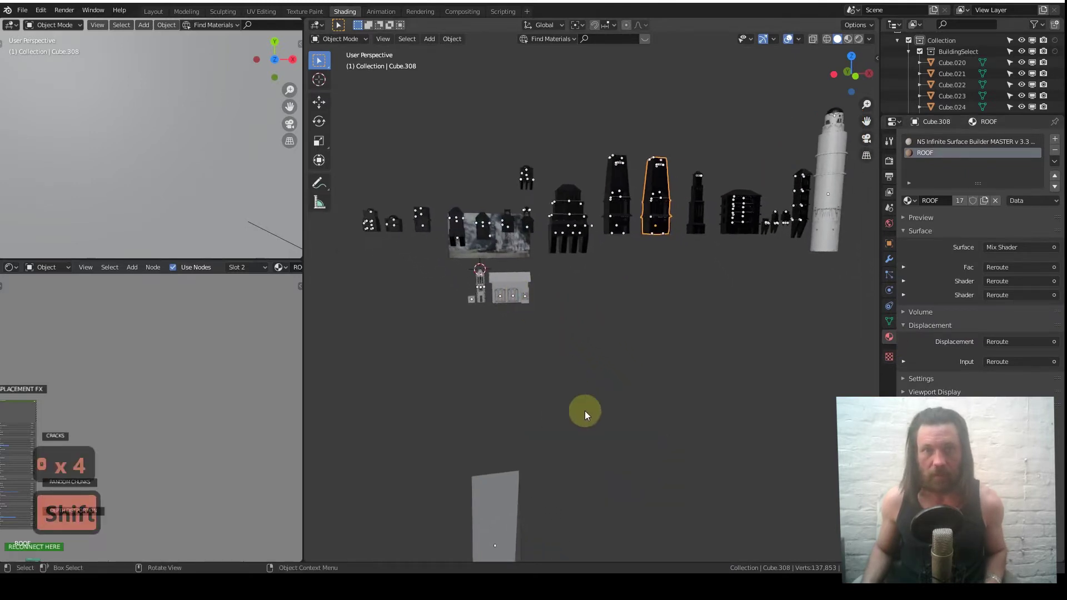
{"action": "scroll", "coordinate": [578, 444], "scroll_direction": "down", "scroll_amount": 3}
{"action": "middle_click_drag", "start_coordinate": [572, 472], "coordinate": [581, 336], "text": "shift"}
{"action": "scroll", "coordinate": [607, 229], "scroll_direction": "up", "scroll_amount": 3}
{"action": "left_click", "coordinate": [587, 337]}
{"action": "scroll", "coordinate": [631, 311], "scroll_direction": "up", "scroll_amount": 3}
{"action": "middle_click_drag", "start_coordinate": [631, 313], "coordinate": [521, 296]}
{"action": "middle_click_drag", "start_coordinate": [575, 328], "coordinate": [543, 278], "text": "shift"}
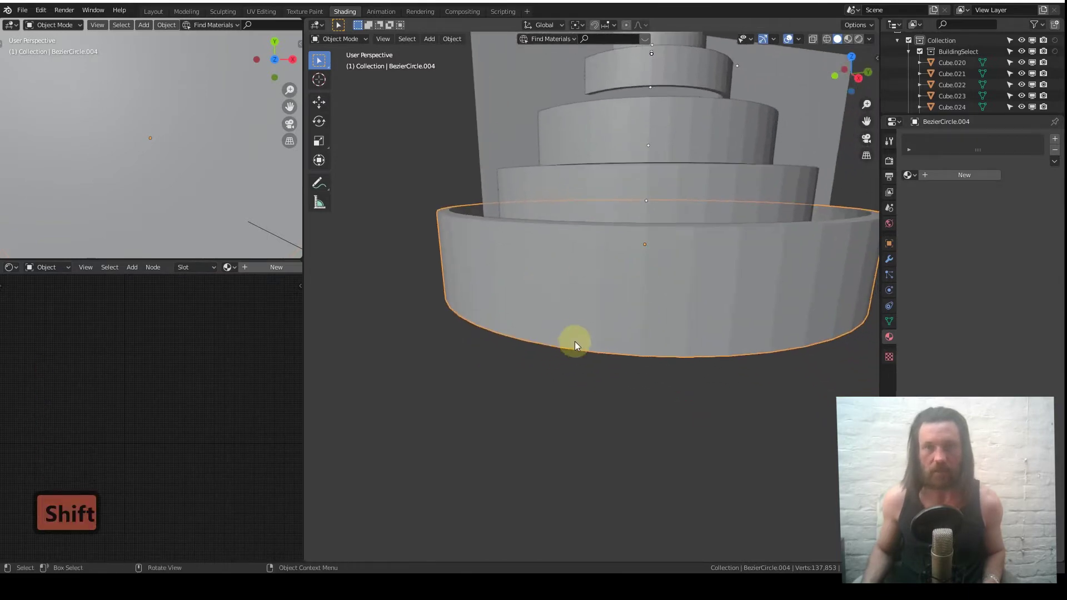
{"action": "middle_click_drag", "start_coordinate": [571, 331], "coordinate": [629, 240]}
{"action": "key", "text": "Tab"}
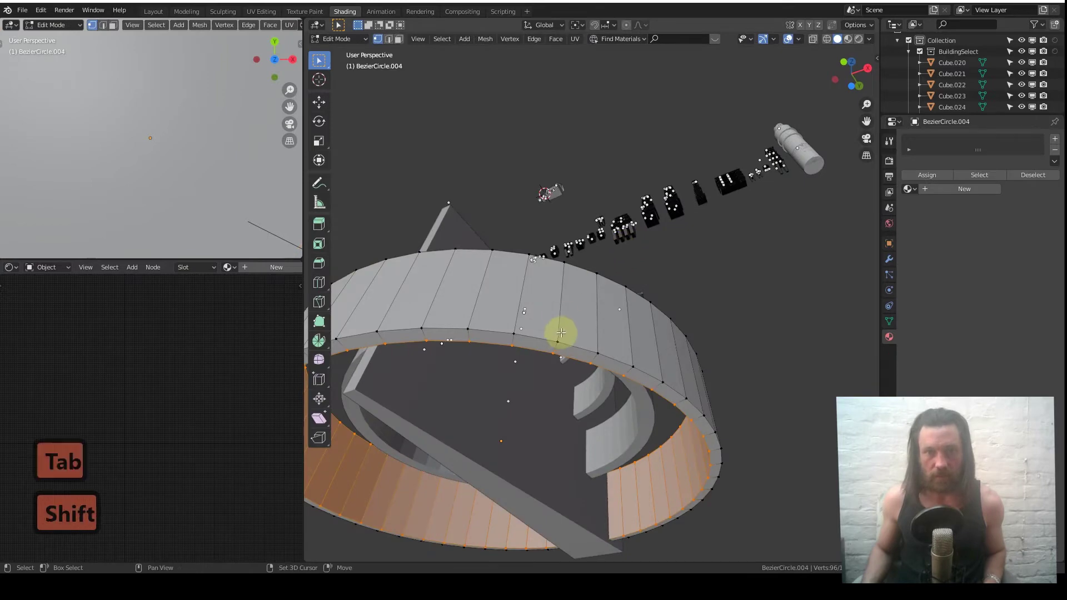
{"action": "middle_click_drag", "start_coordinate": [561, 333], "coordinate": [674, 302], "text": "shift"}
{"action": "scroll", "coordinate": [668, 291], "scroll_direction": "up", "scroll_amount": 2}
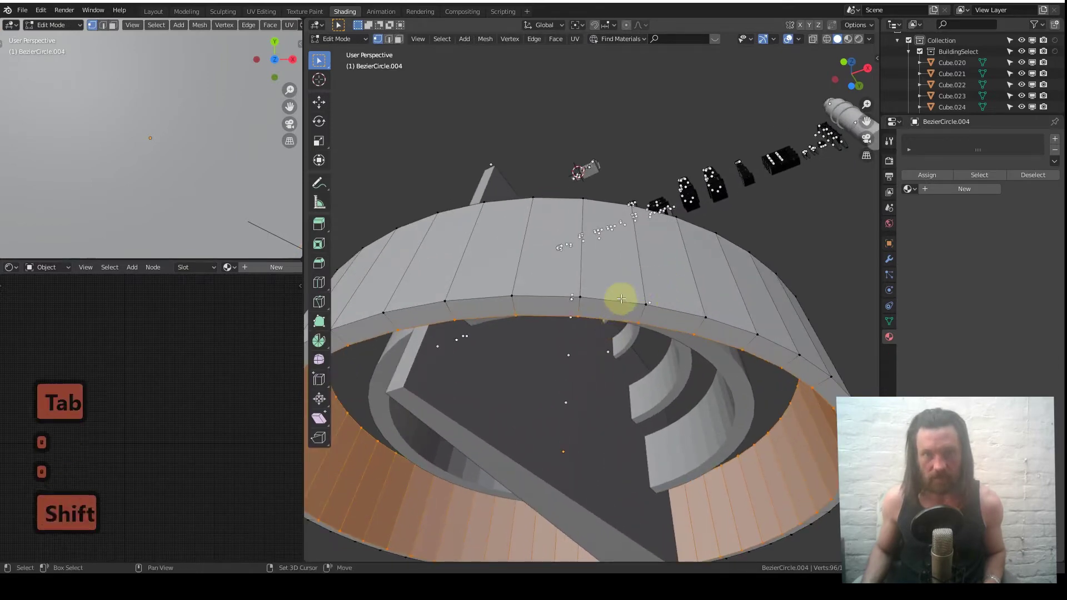
{"action": "middle_click_drag", "start_coordinate": [625, 302], "coordinate": [708, 322]}
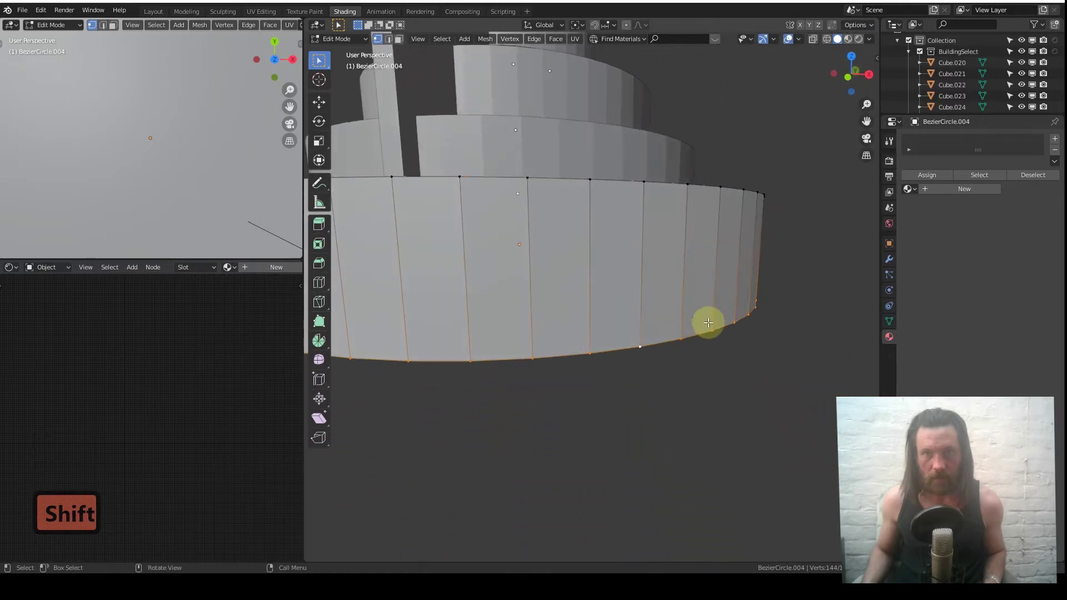
{"action": "key", "text": "s"}
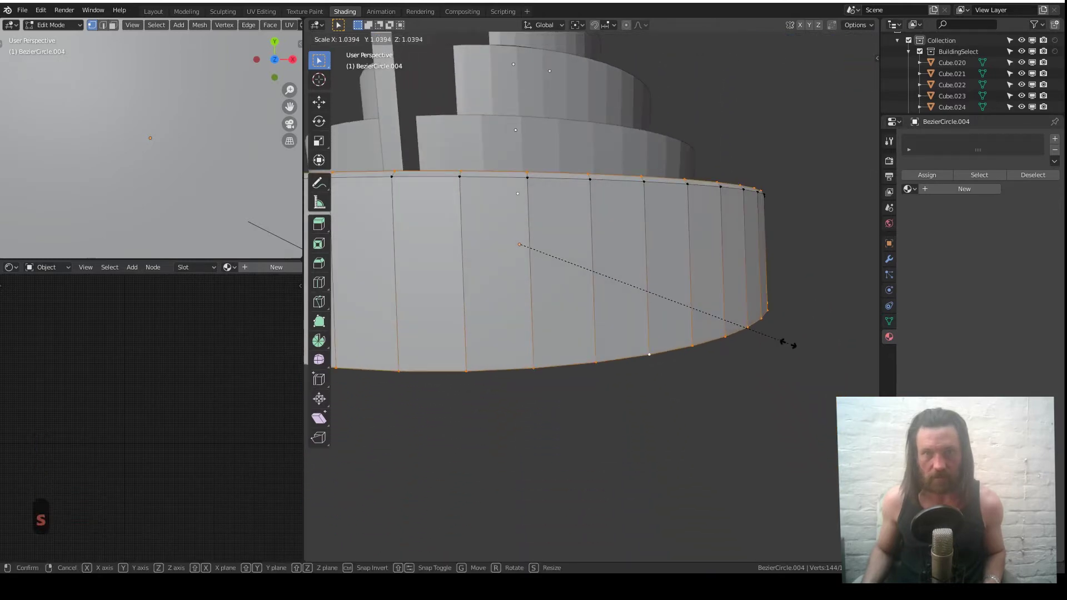
{"action": "right_click", "coordinate": [789, 344]}
Lower both edge loops of the widest ring's top rim by about 217 m along Z and return to Object Mode.
{"action": "middle_click_drag", "start_coordinate": [714, 257], "coordinate": [638, 295]}
{"action": "scroll", "coordinate": [603, 345], "scroll_direction": "down", "scroll_amount": 3}
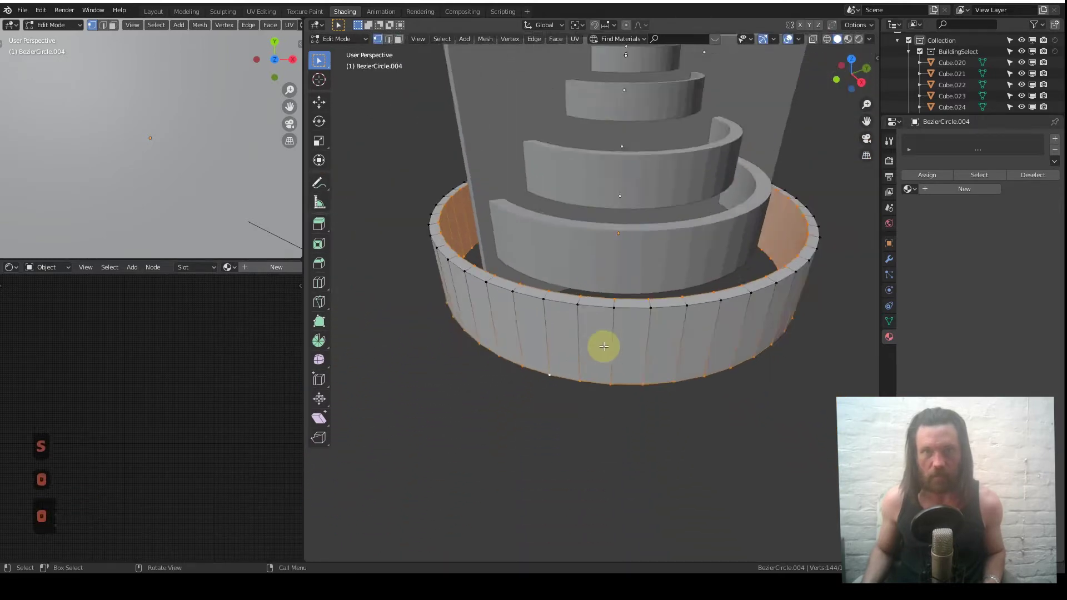
{"action": "middle_click_drag", "start_coordinate": [608, 341], "coordinate": [626, 327]}
{"action": "scroll", "coordinate": [626, 323], "scroll_direction": "up", "scroll_amount": 3}
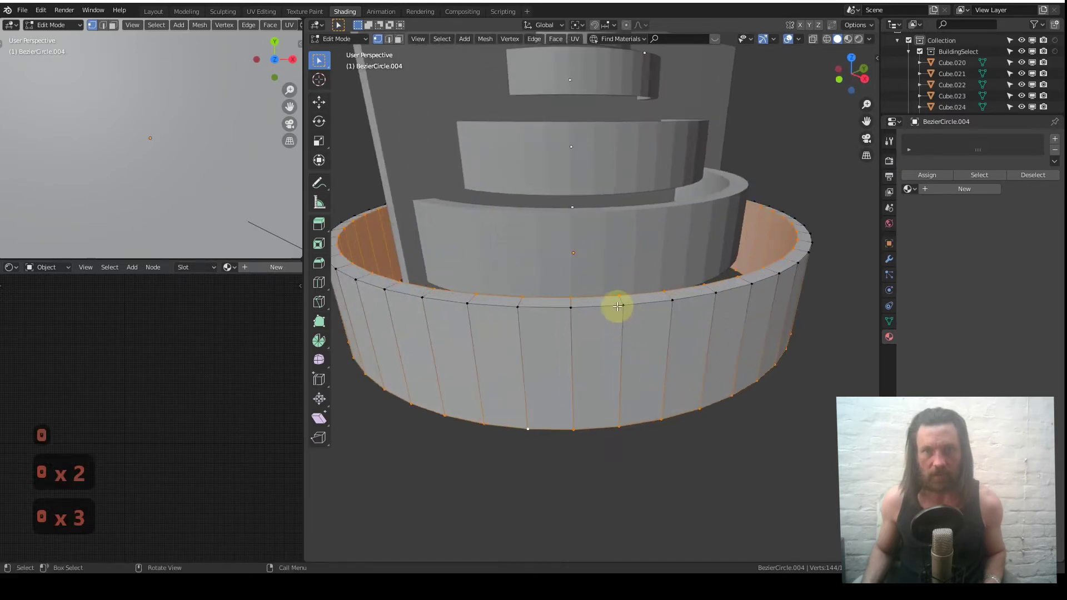
{"action": "left_click", "coordinate": [615, 307], "text": "alt"}
{"action": "left_click", "coordinate": [612, 296], "text": "alt+shift"}
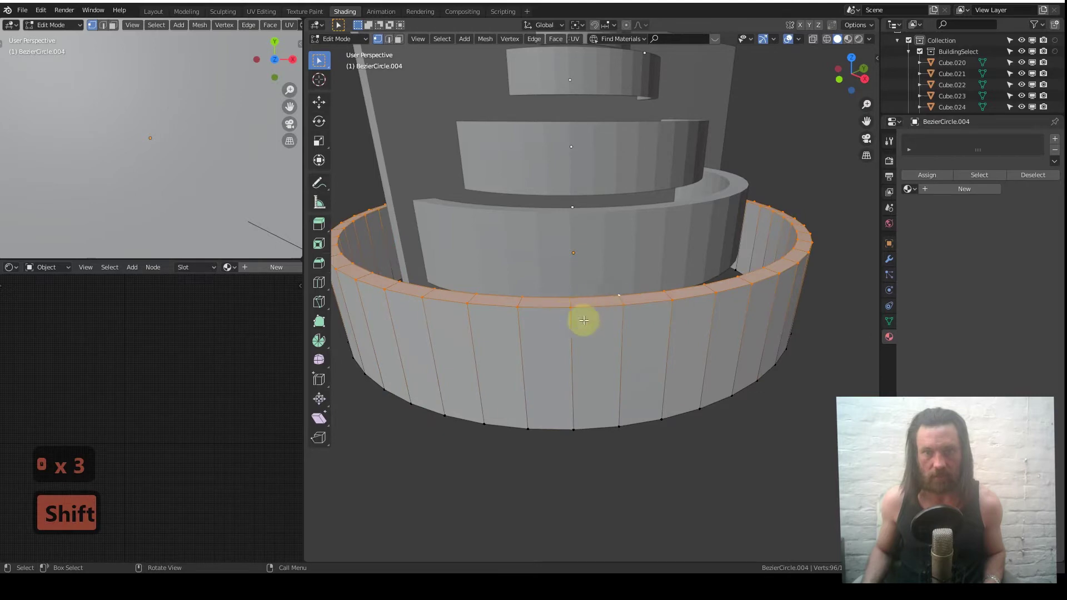
{"action": "key", "text": "g"}
{"action": "key", "text": "z"}
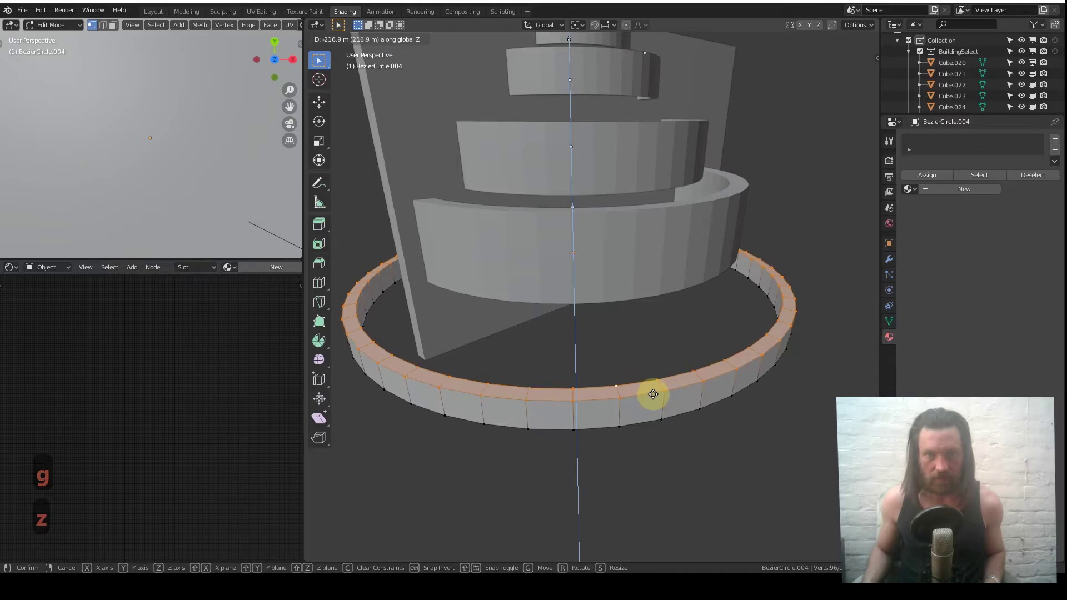
{"action": "left_click", "coordinate": [653, 395]}
{"action": "middle_click_drag", "start_coordinate": [653, 394], "coordinate": [634, 356]}
{"action": "key", "text": "Tab"}
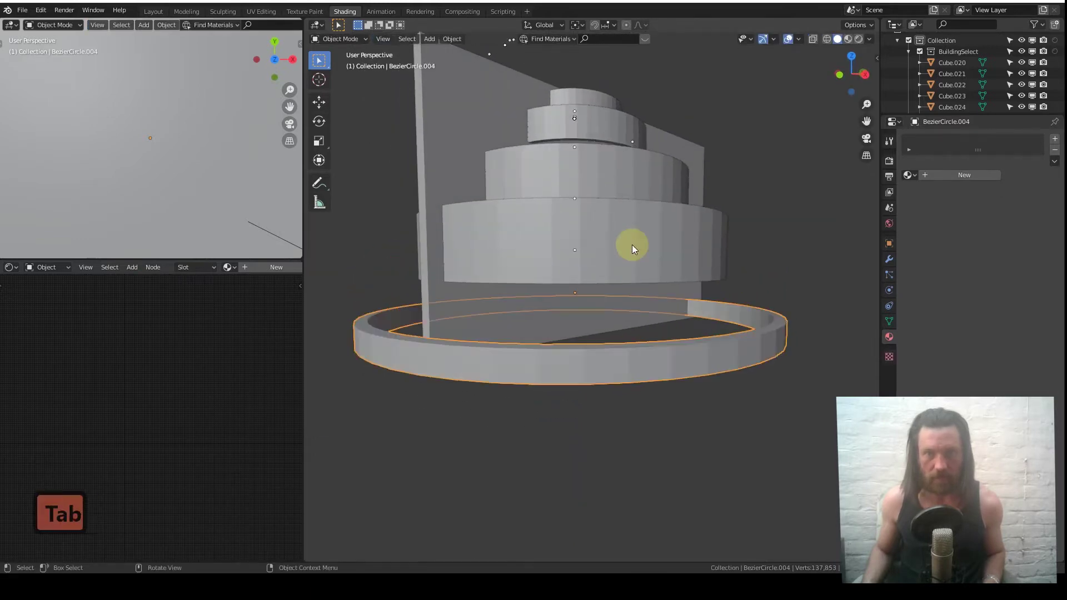
Lower the second-widest ring along the Z axis so it sits just inside the shortened outer wall.
{"action": "left_click", "coordinate": [612, 253]}
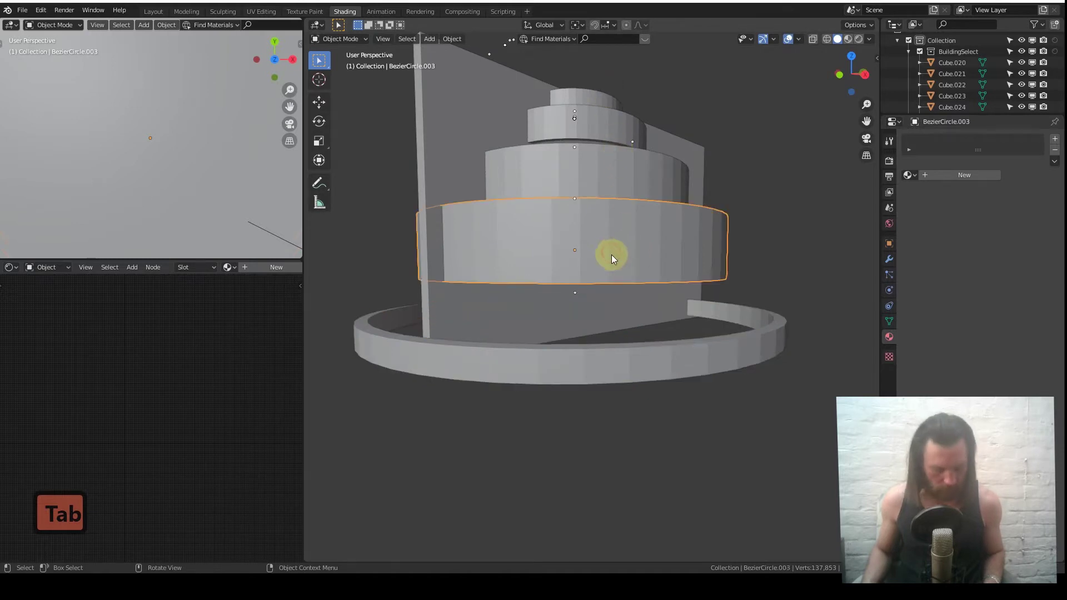
{"action": "key", "text": "g"}
{"action": "key", "text": "z"}
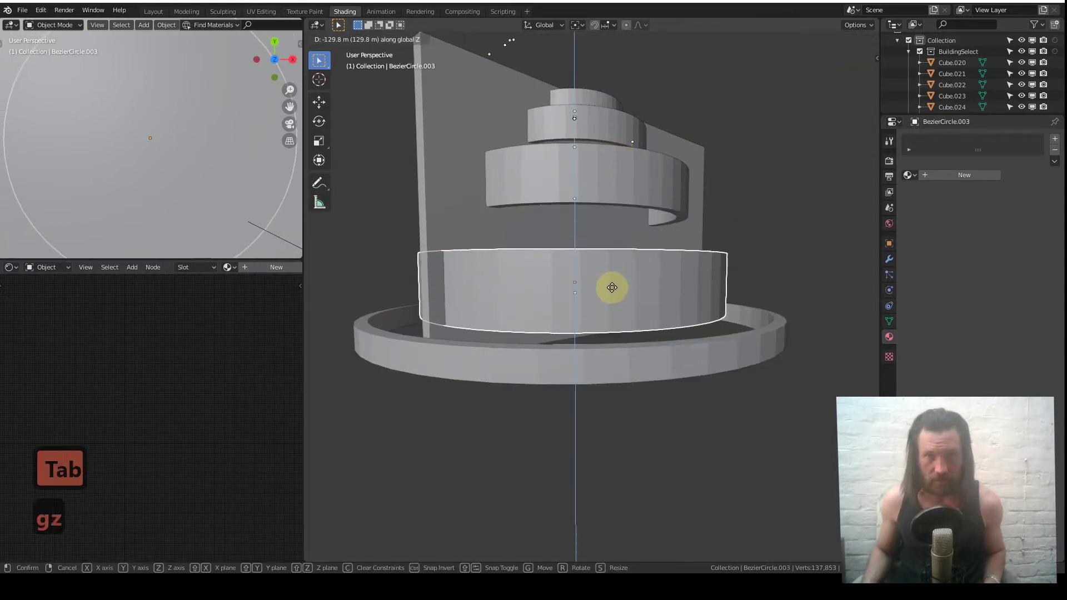
{"action": "left_click", "coordinate": [613, 298]}
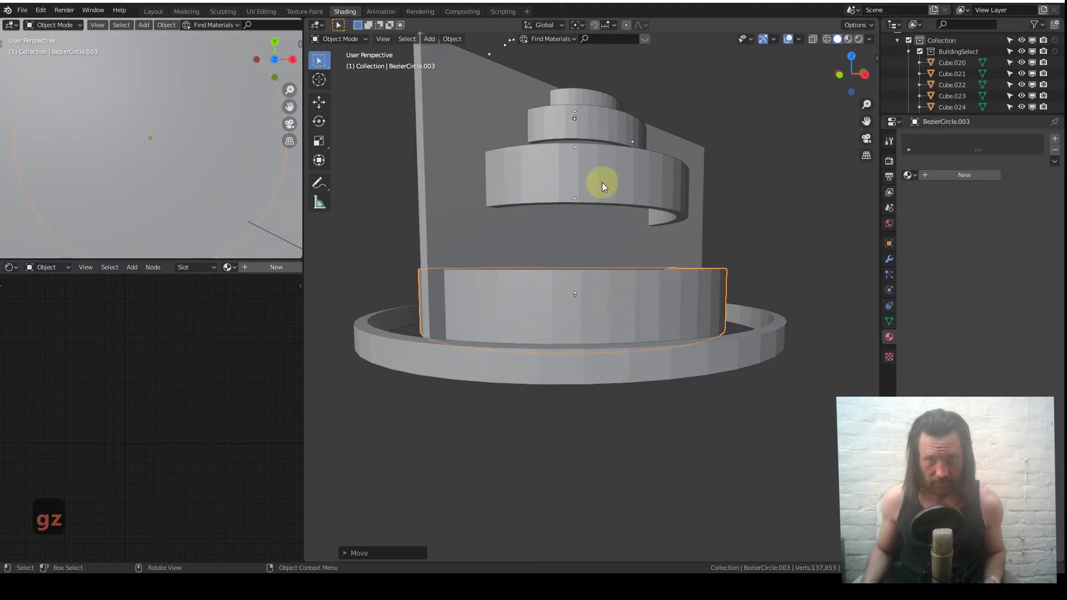
Lower the third-widest ring along the Z axis so its base sits just inside the top of the second-widest ring.
{"action": "left_click", "coordinate": [602, 184]}
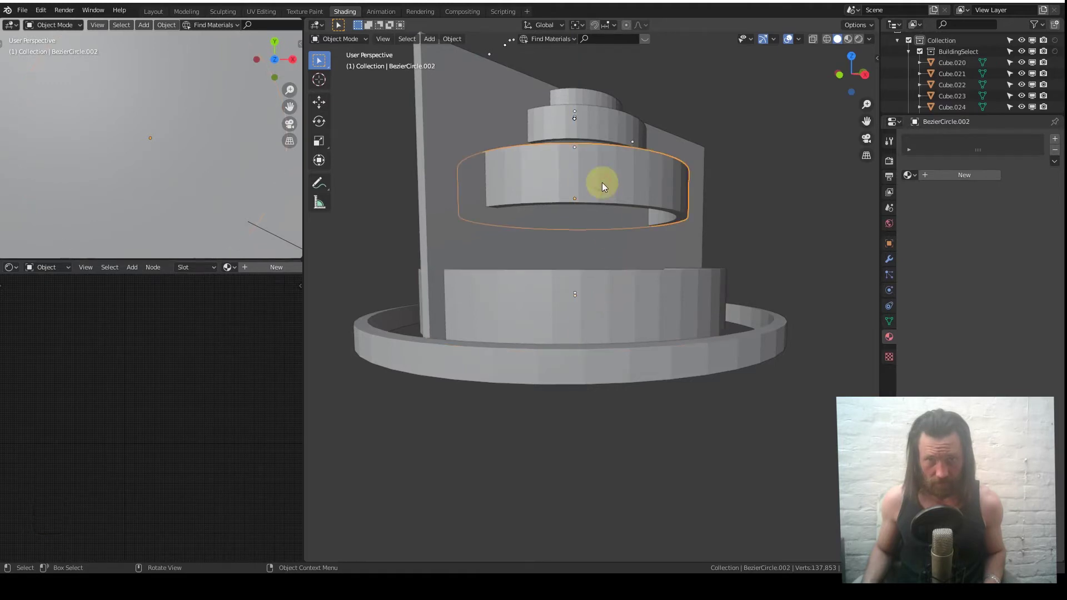
{"action": "key", "text": "g"}
{"action": "key", "text": "z"}
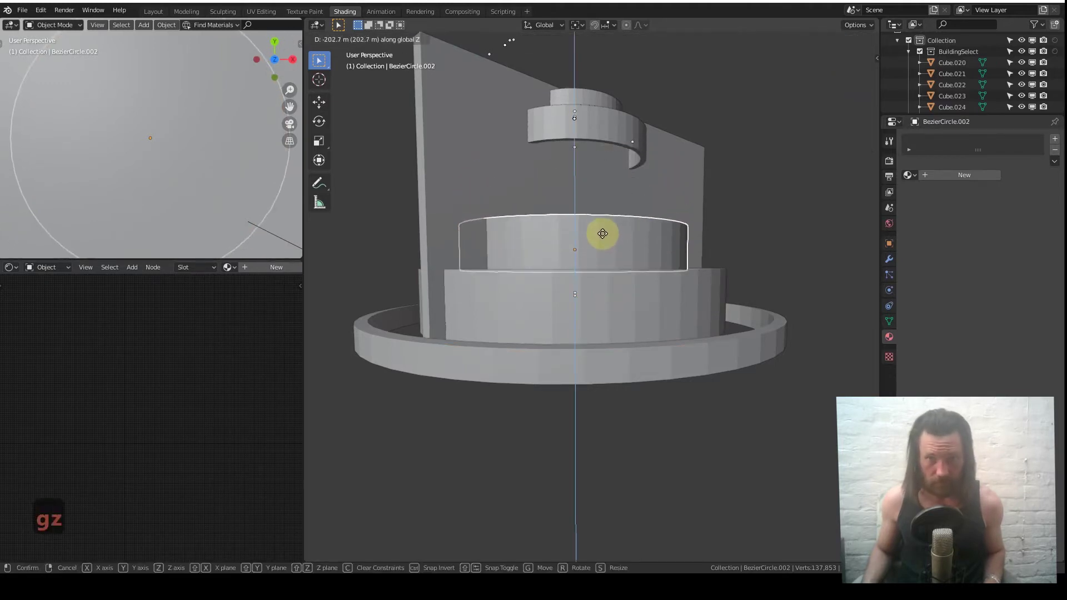
{"action": "left_click", "coordinate": [602, 267]}
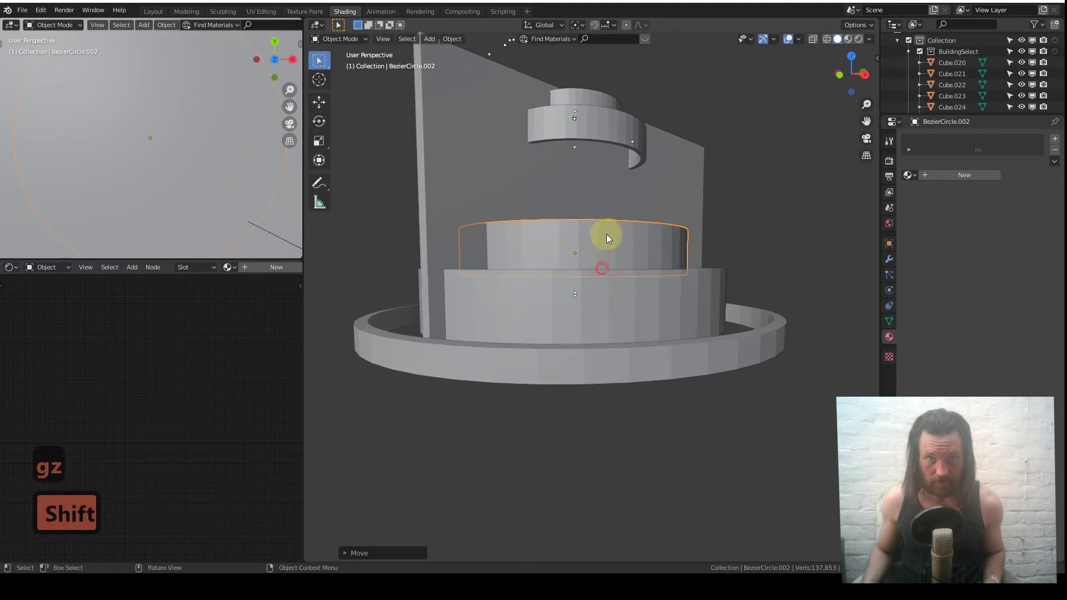
Lower the fourth-widest ring along Z and stretch it taller so its base overlaps the top of the tier below.
{"action": "left_click", "coordinate": [602, 135]}
{"action": "key", "text": "g"}
{"action": "key", "text": "z"}
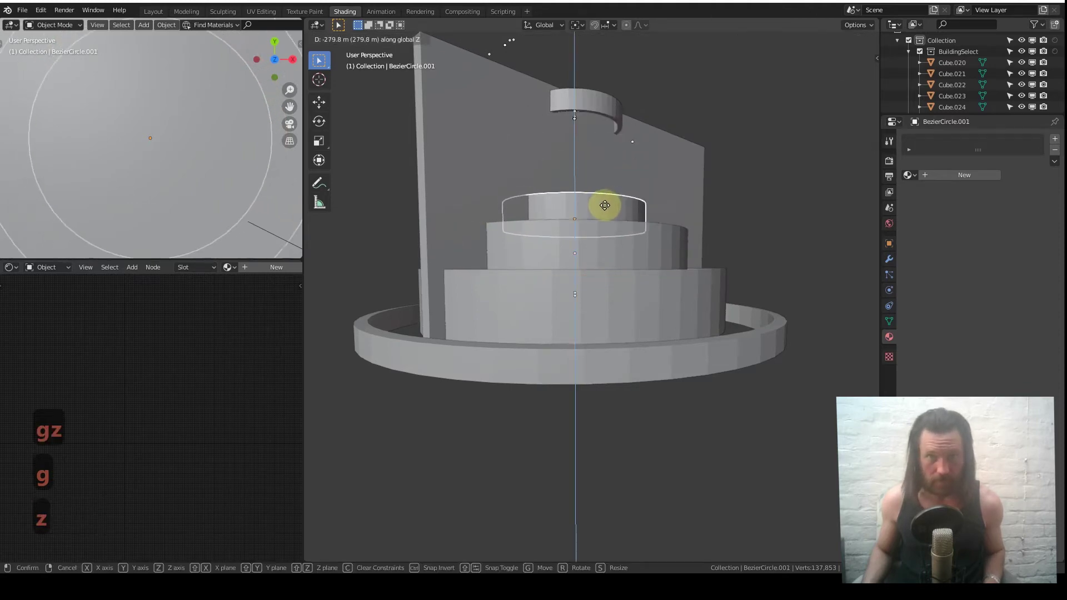
{"action": "left_click", "coordinate": [609, 178]}
{"action": "key", "text": "s"}
{"action": "key", "text": "z"}
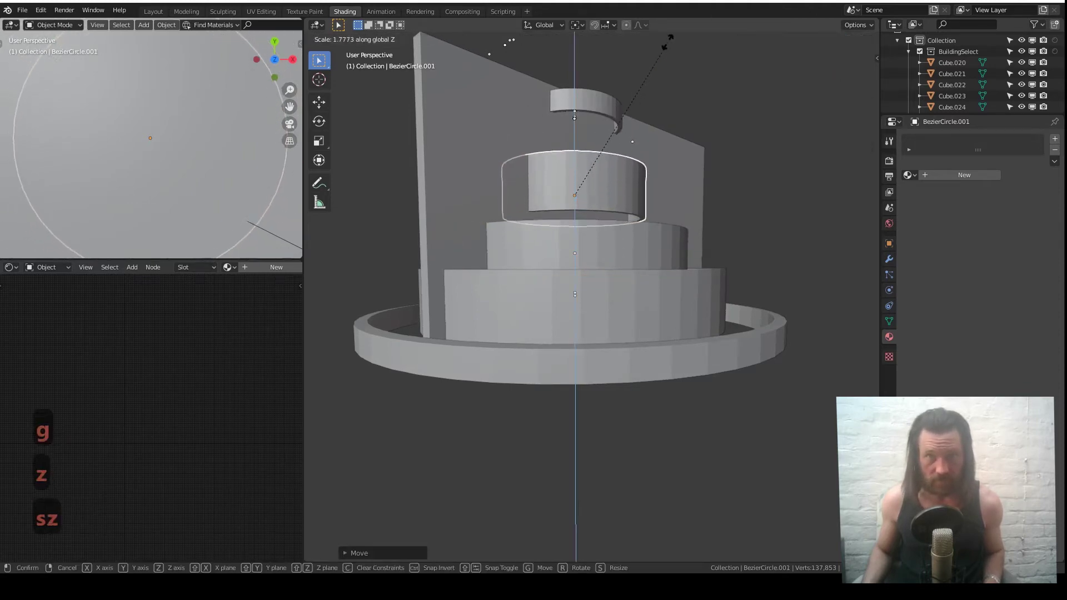
{"action": "left_click", "coordinate": [688, 514]}
{"action": "key", "text": "g"}
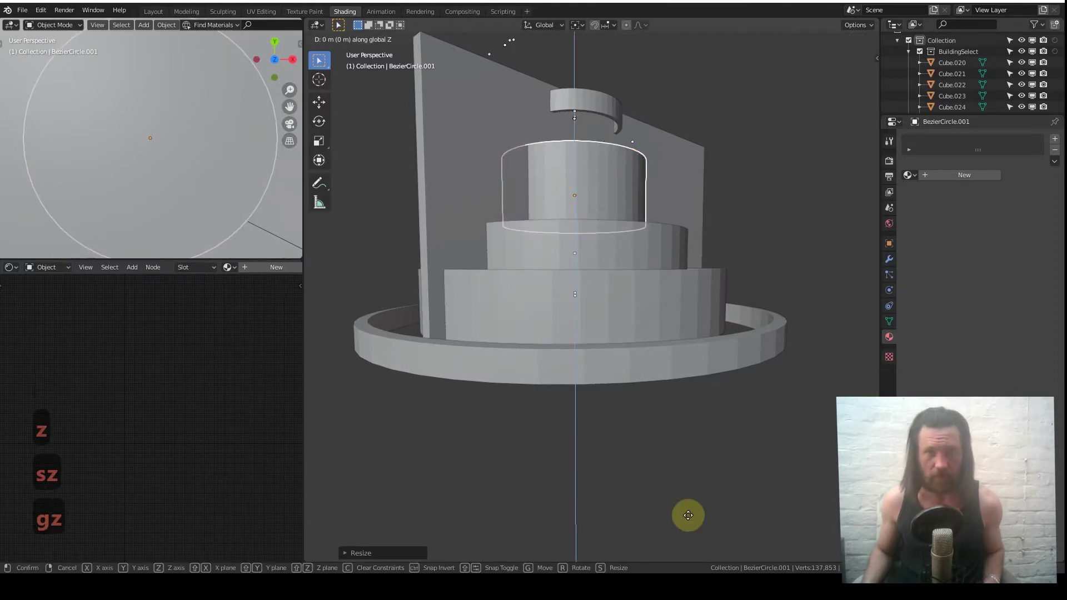
{"action": "left_click", "coordinate": [666, 526]}
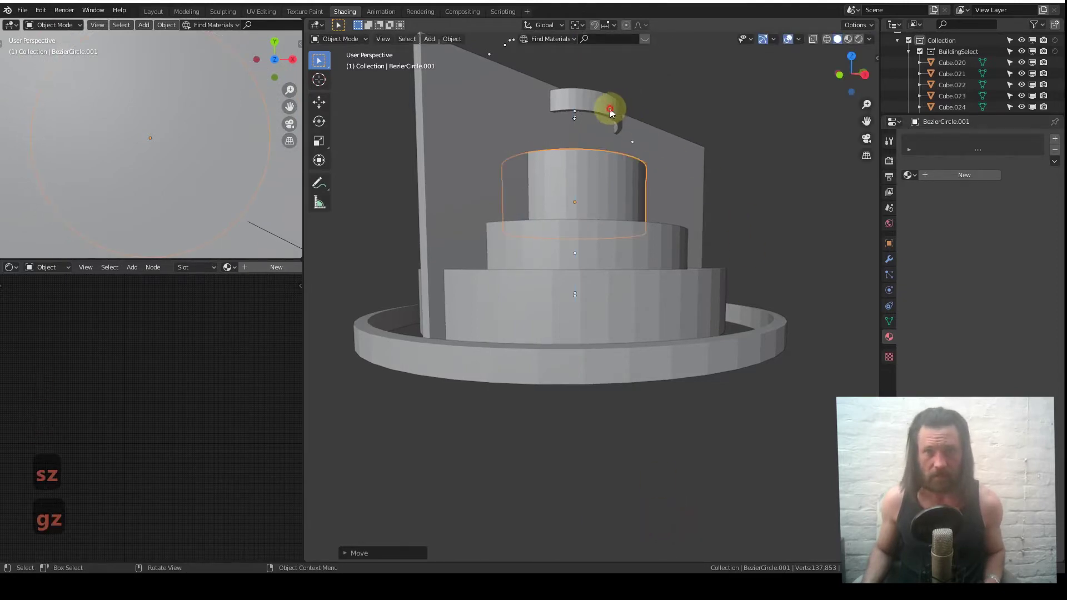
Stretch the smallest top ring by about 1.67 along Z and lower it about 120 m onto the tier below.
{"action": "key", "text": "s"}
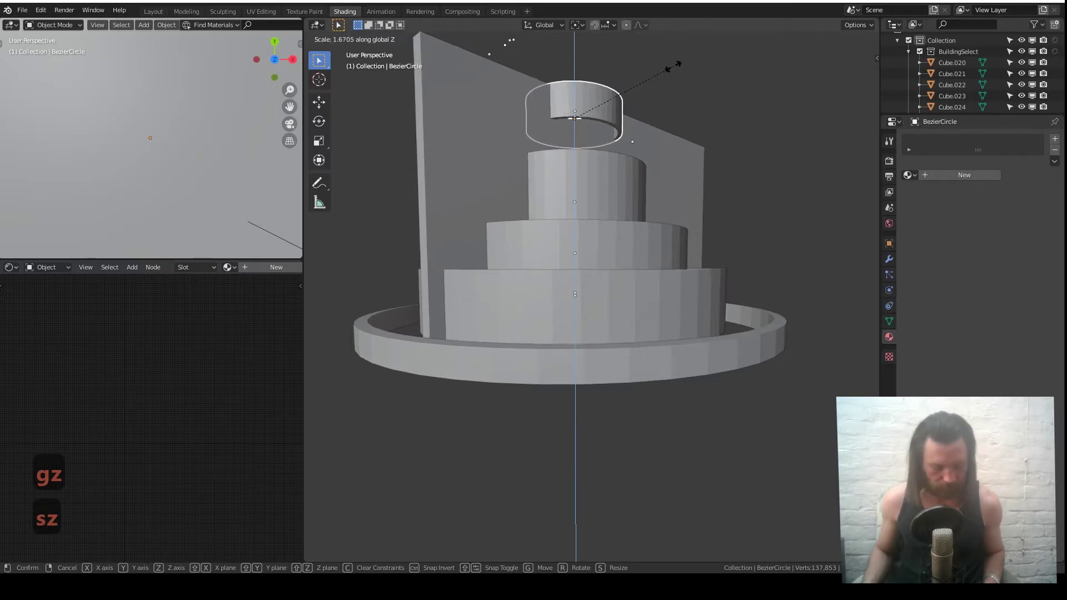
{"action": "left_click", "coordinate": [674, 66]}
{"action": "key", "text": "g"}
{"action": "key", "text": "z"}
{"action": "key", "text": "shift"}
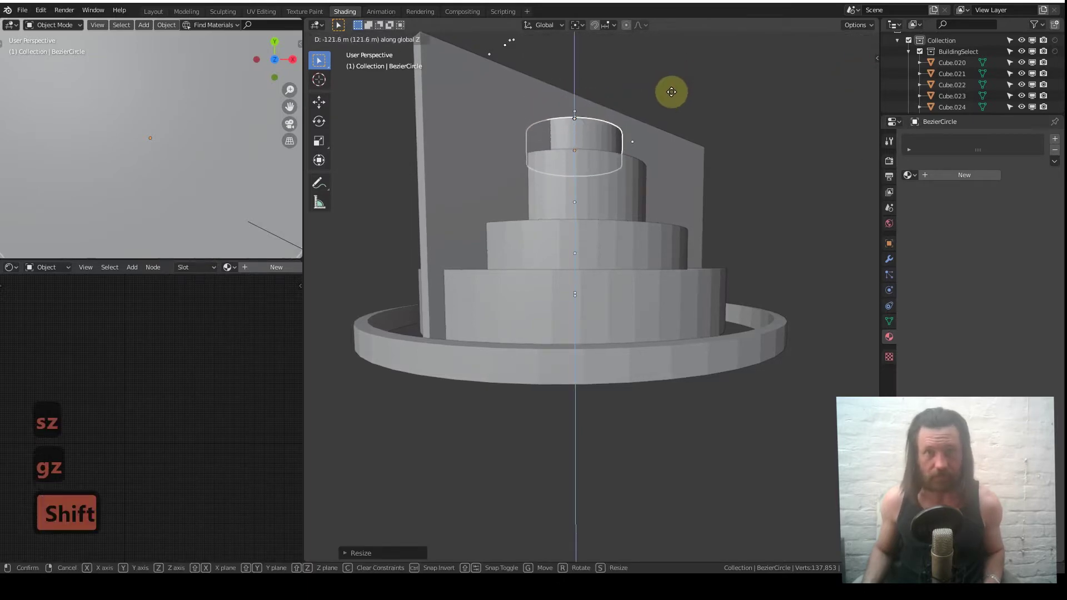
{"action": "left_click", "coordinate": [675, 84]}
Lower the tall wedge-shaped slab that cuts through the city along the Z axis to suit the lowered tiers.
{"action": "left_click", "coordinate": [532, 107]}
{"action": "key", "text": "g"}
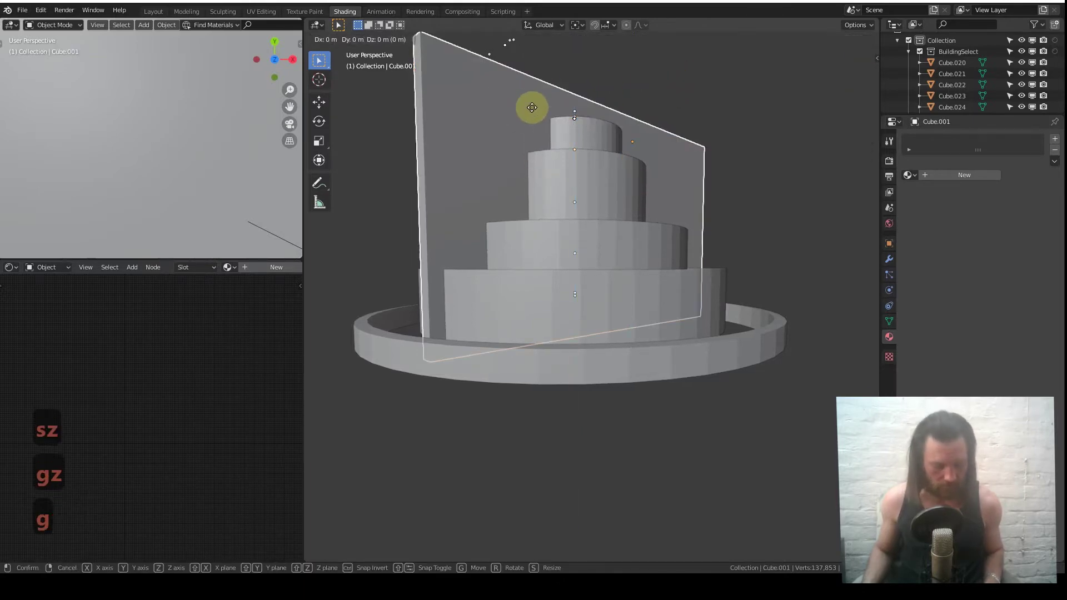
{"action": "key", "text": "z"}
{"action": "key", "text": "shift"}
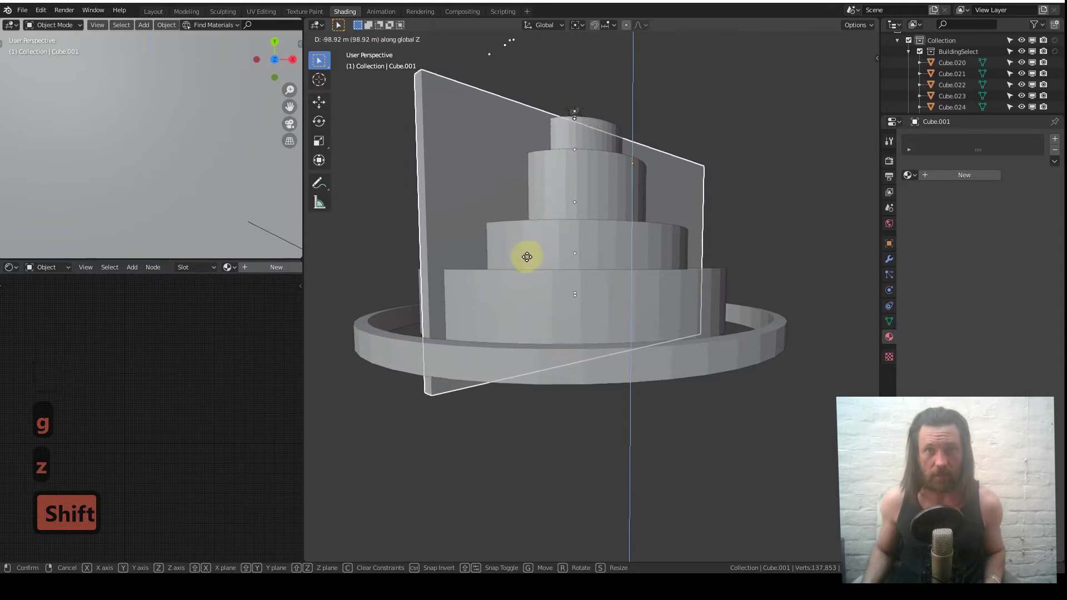
{"action": "left_click", "coordinate": [532, 286]}
Flare the base of the second-widest ring by scaling both of its bottom edge loops outward in Edit Mode.
{"action": "middle_click_drag", "start_coordinate": [596, 234], "coordinate": [589, 295]}
{"action": "scroll", "coordinate": [528, 288], "scroll_direction": "up", "scroll_amount": 2}
{"action": "left_click", "coordinate": [529, 270]}
{"action": "key", "text": "Tab"}
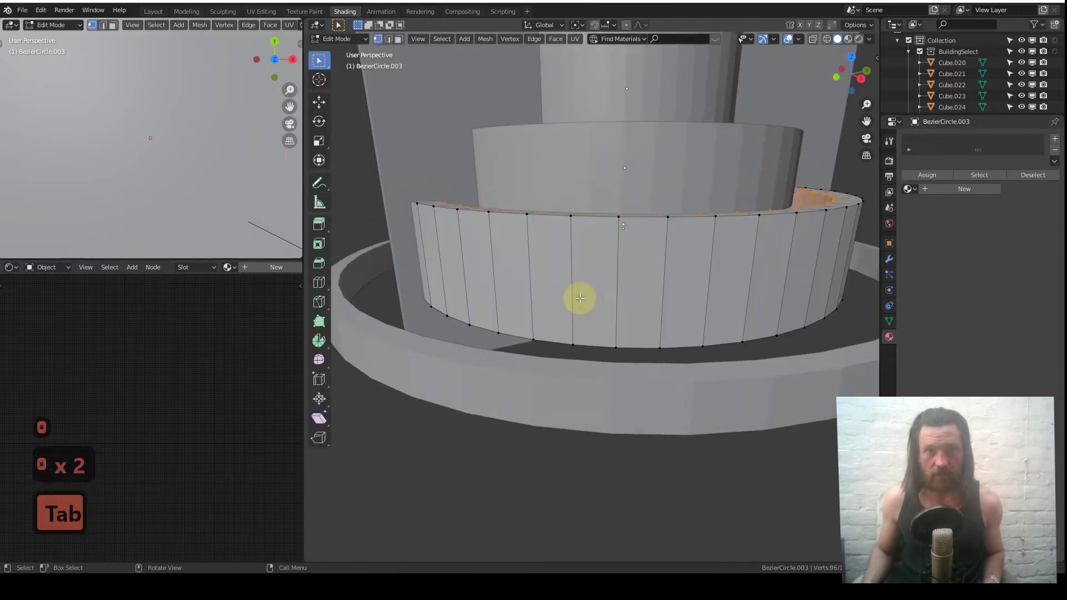
{"action": "scroll", "coordinate": [580, 298], "scroll_direction": "down", "scroll_amount": 3}
{"action": "middle_click_drag", "start_coordinate": [578, 258], "coordinate": [599, 204]}
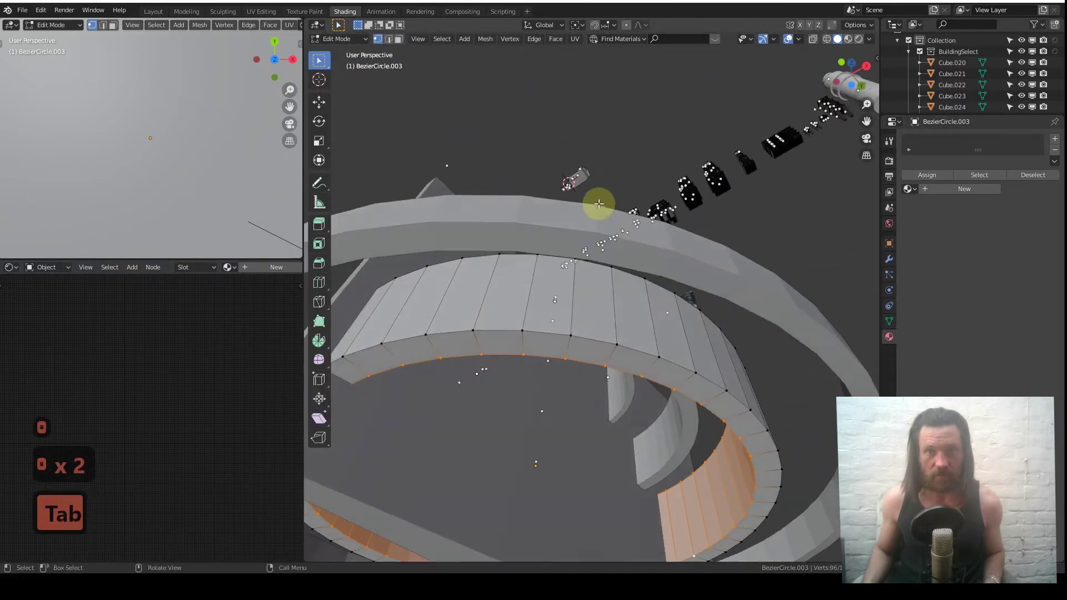
{"action": "left_click", "coordinate": [598, 344], "text": "alt"}
{"action": "left_click", "coordinate": [594, 360], "text": "alt+shift"}
{"action": "mouse_move", "coordinate": [617, 260]}
{"action": "middle_mouse_down"}
{"action": "mouse_move", "coordinate": [603, 315]}
{"action": "mouse_move", "coordinate": [613, 364]}
{"action": "mouse_move", "coordinate": [591, 261]}
{"action": "mouse_move", "coordinate": [610, 276]}
{"action": "middle_mouse_up"}
{"action": "key", "text": "s"}
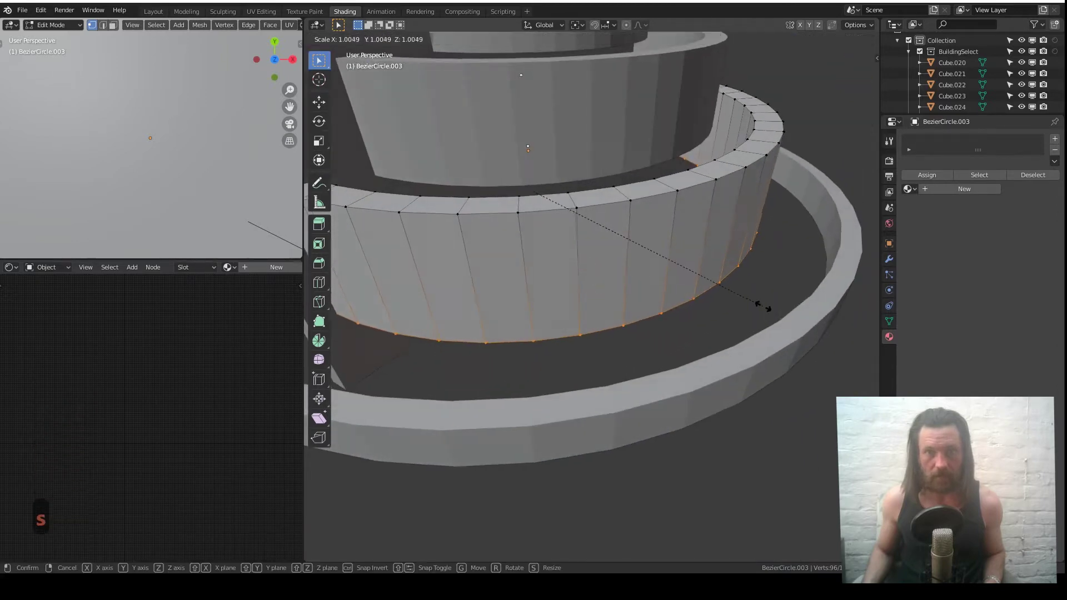
{"action": "left_click", "coordinate": [775, 310]}
Scale the second-widest ring's bottom edge loops further outward and return to Object Mode.
{"action": "key", "text": "period"}
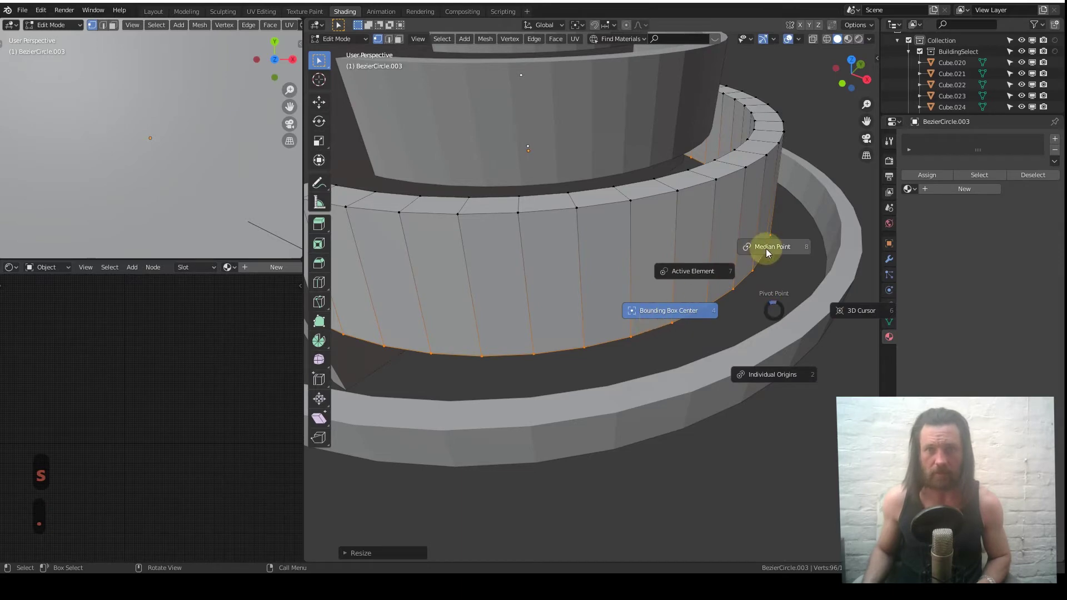
{"action": "right_click", "coordinate": [627, 217]}
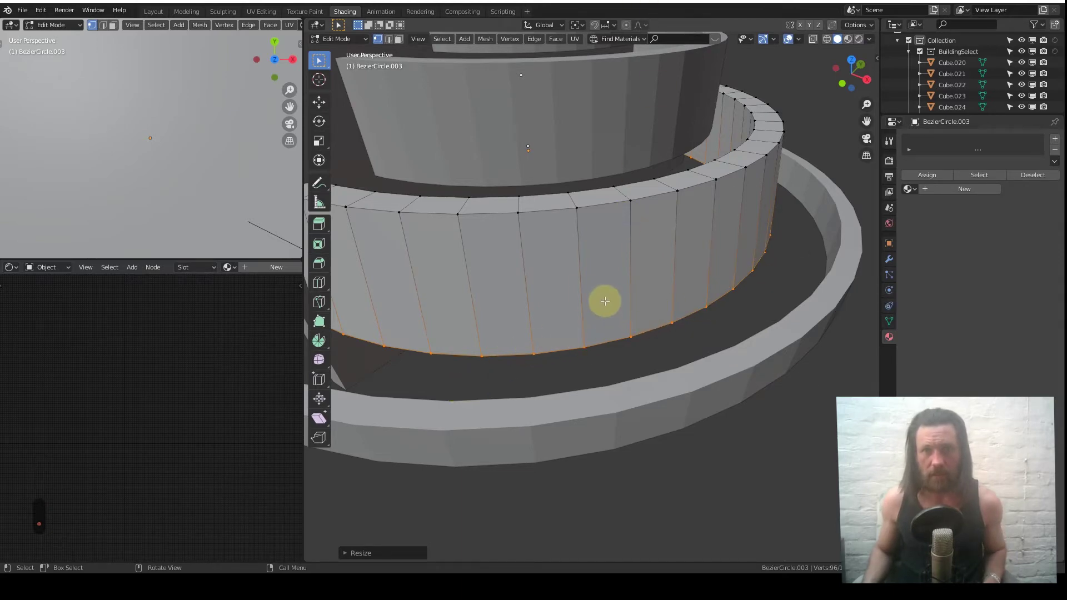
{"action": "middle_click_drag", "start_coordinate": [605, 301], "coordinate": [650, 372]}
{"action": "key", "text": "s"}
{"action": "left_click", "coordinate": [685, 309]}
{"action": "key", "text": "Tab"}
Flare the third-widest ring's base by scaling both bottom edge loops outward by about 1.03 in Edit Mode.
{"action": "left_click", "coordinate": [601, 258]}
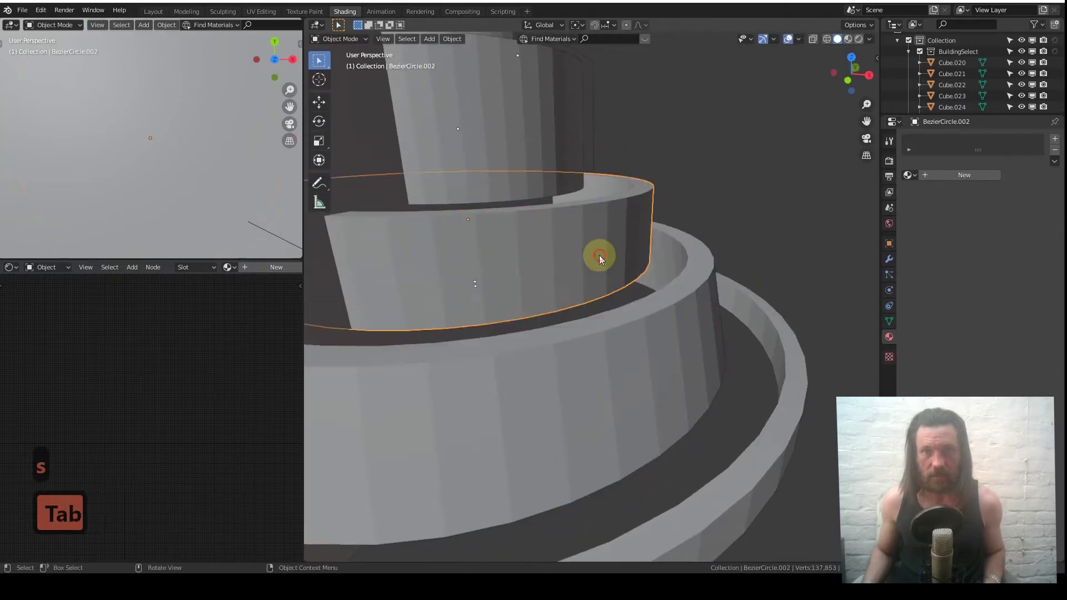
{"action": "key", "text": "Tab"}
{"action": "middle_click_drag", "start_coordinate": [562, 288], "coordinate": [826, 204]}
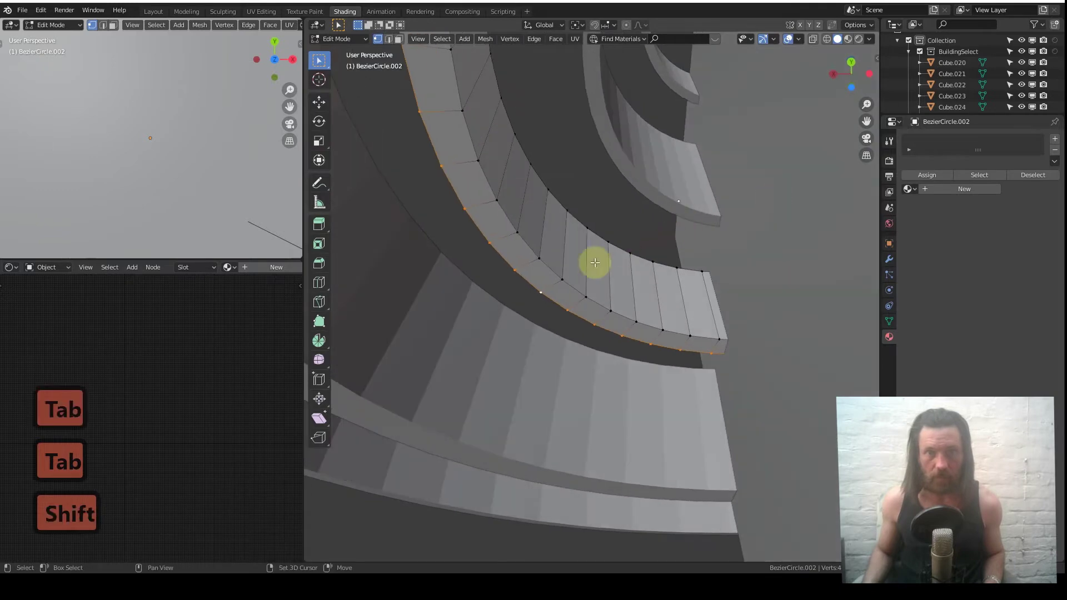
{"action": "middle_click_drag", "start_coordinate": [568, 276], "coordinate": [560, 300]}
{"action": "key", "text": "s"}
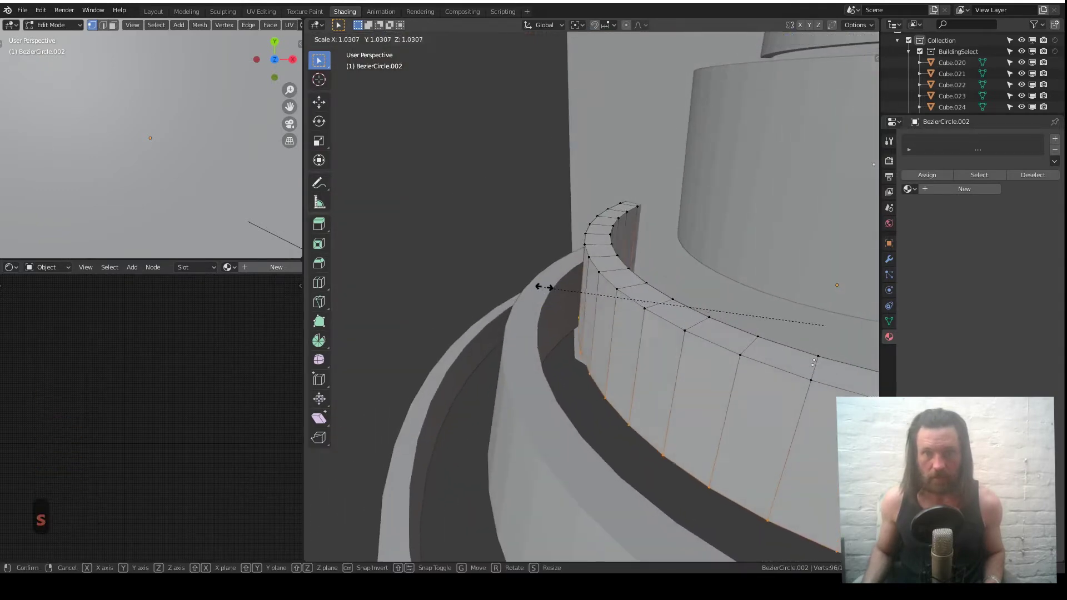
{"action": "left_click", "coordinate": [542, 286]}
Widen the third-widest ring's base again by scaling the same loops by about 1.02, and return to Object Mode.
{"action": "middle_click_drag", "start_coordinate": [662, 369], "coordinate": [596, 290]}
{"action": "key", "text": "s"}
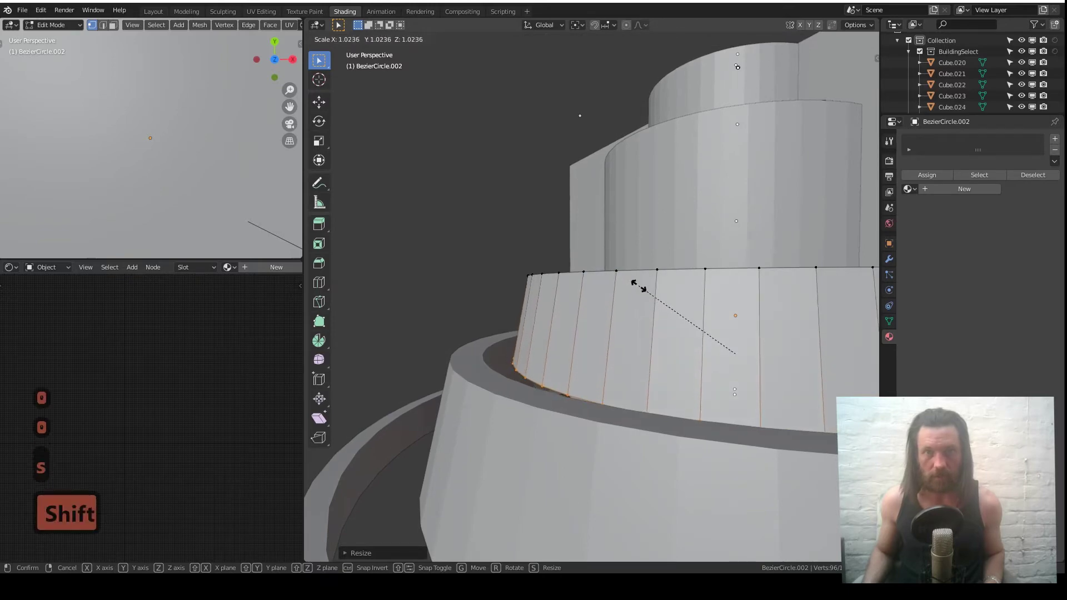
{"action": "left_click", "coordinate": [638, 287]}
{"action": "middle_click_drag", "start_coordinate": [600, 315], "coordinate": [632, 233]}
{"action": "key", "text": "Tab"}
Flare the fourth-widest ring's base by scaling both bottom edge loops by about 1.12, using X-ray to select them, and return to Object Mode.
{"action": "left_click", "coordinate": [576, 300]}
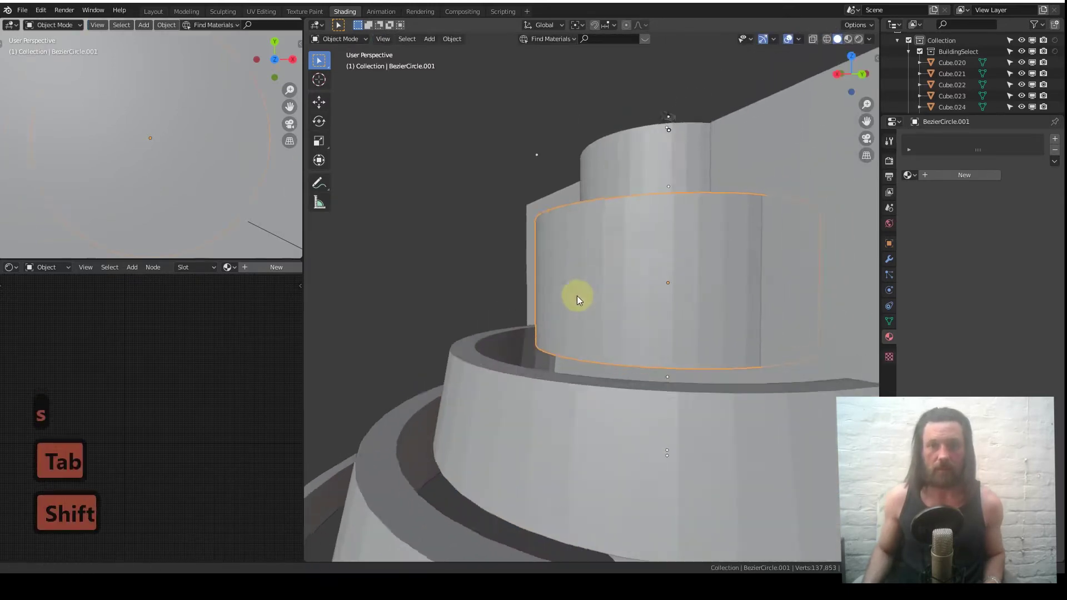
{"action": "middle_click_drag", "start_coordinate": [577, 300], "coordinate": [566, 306]}
{"action": "key", "text": "Tab"}
{"action": "middle_click_drag", "start_coordinate": [549, 345], "coordinate": [528, 422]}
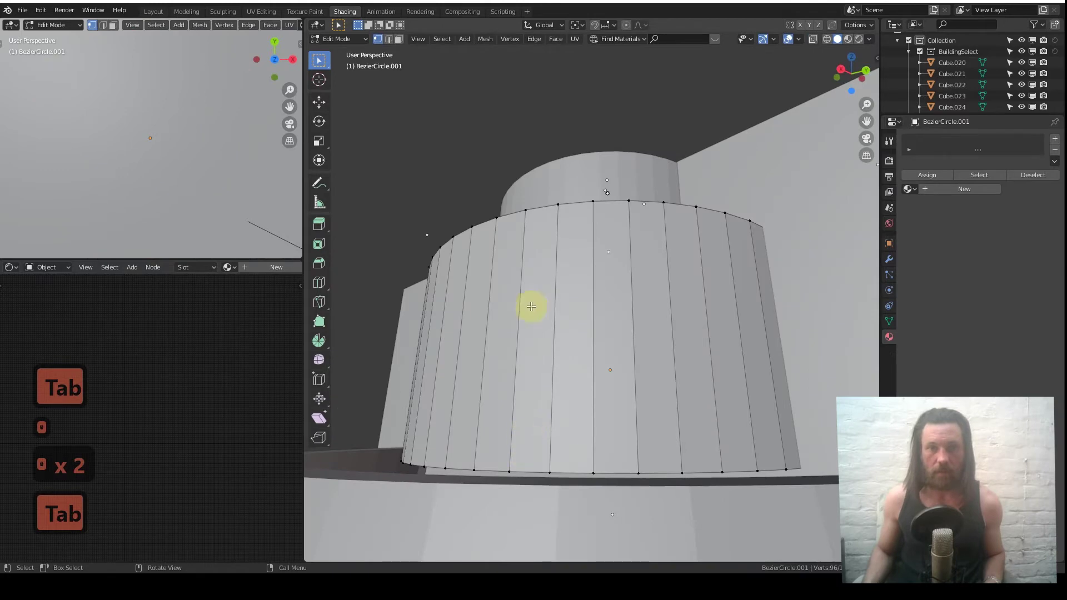
{"action": "middle_click_drag", "start_coordinate": [532, 306], "coordinate": [510, 410]}
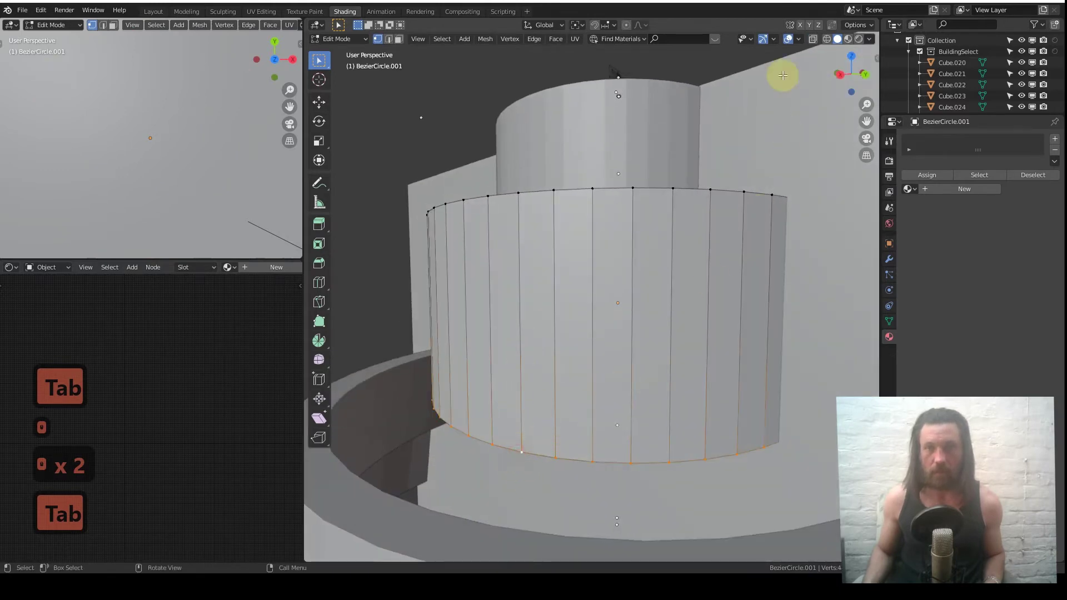
{"action": "left_click", "coordinate": [813, 40]}
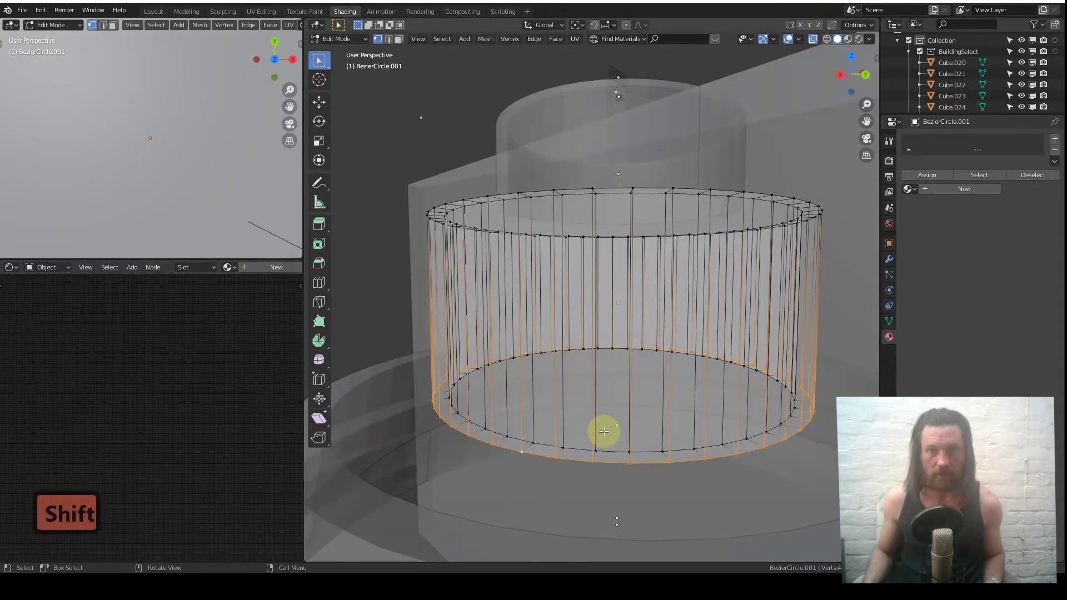
{"action": "left_click", "coordinate": [581, 445], "text": "shift"}
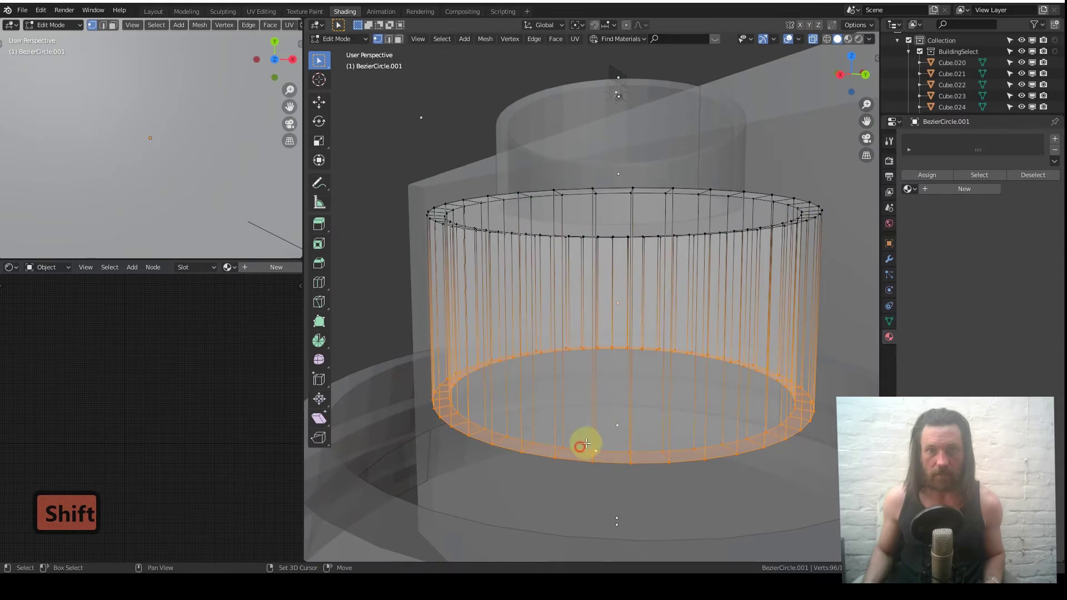
{"action": "left_click", "coordinate": [813, 40]}
{"action": "key", "text": "s"}
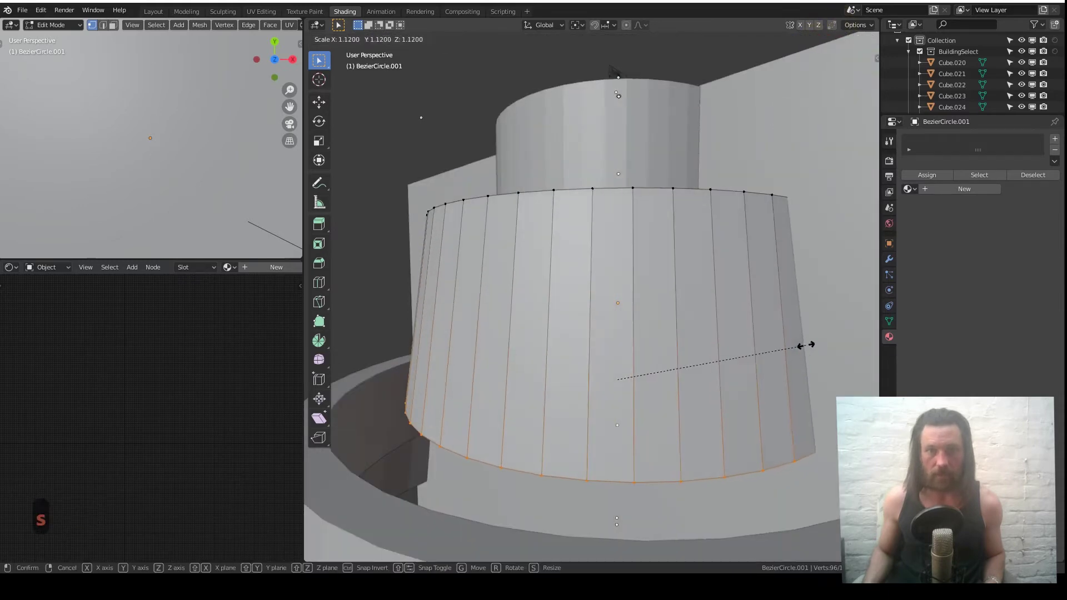
{"action": "left_click", "coordinate": [811, 344]}
{"action": "scroll", "coordinate": [637, 339], "scroll_direction": "down", "scroll_amount": 4}
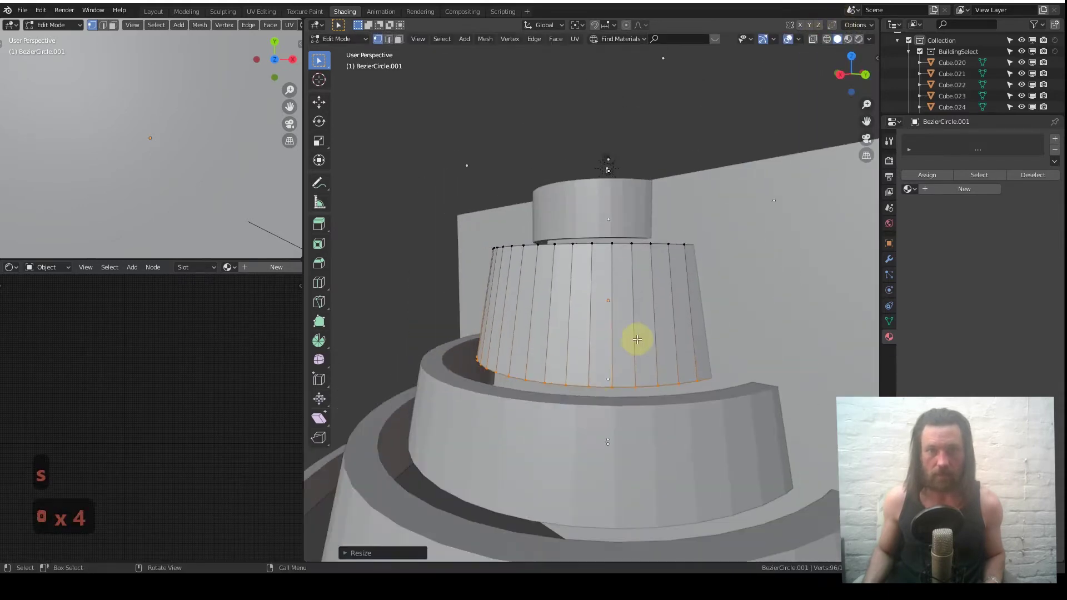
{"action": "key", "text": "Tab"}
Scale up the outermost ring by about 1.09 in top view to widen the gap to the next wall.
{"action": "middle_click_drag", "start_coordinate": [584, 419], "coordinate": [619, 233], "text": "shift"}
{"action": "scroll", "coordinate": [536, 319], "scroll_direction": "down", "scroll_amount": 2}
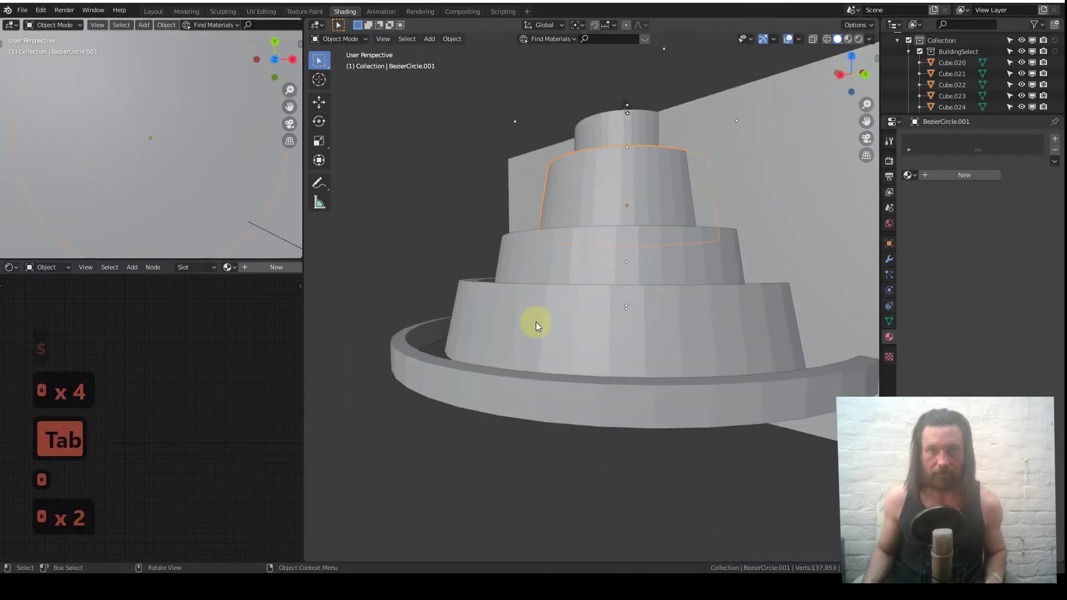
{"action": "middle_click_drag", "start_coordinate": [538, 362], "coordinate": [542, 430]}
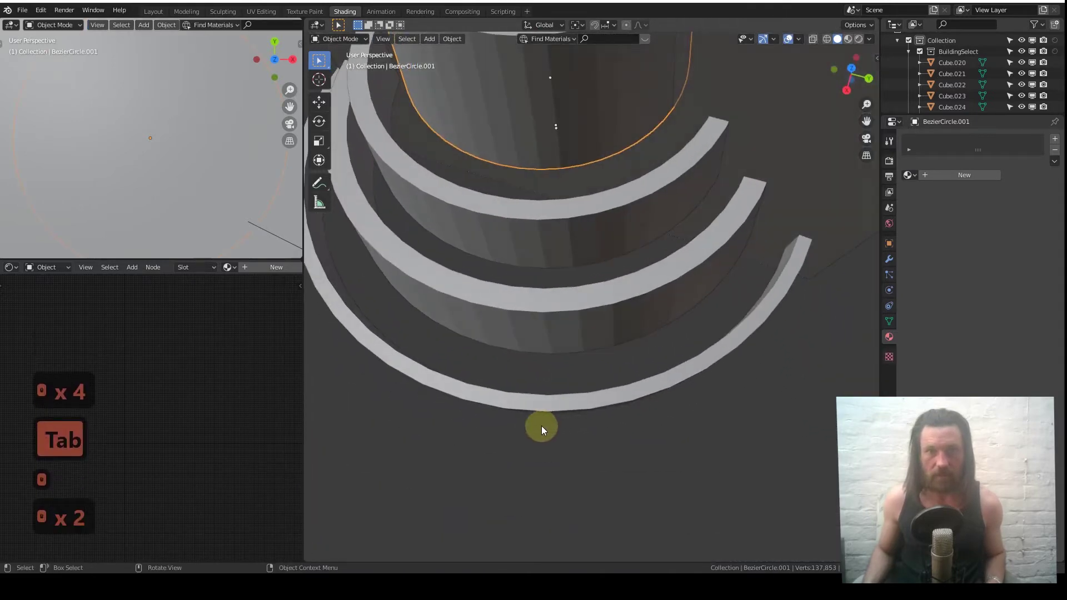
{"action": "middle_click_drag", "start_coordinate": [534, 303], "coordinate": [572, 399], "text": "shift"}
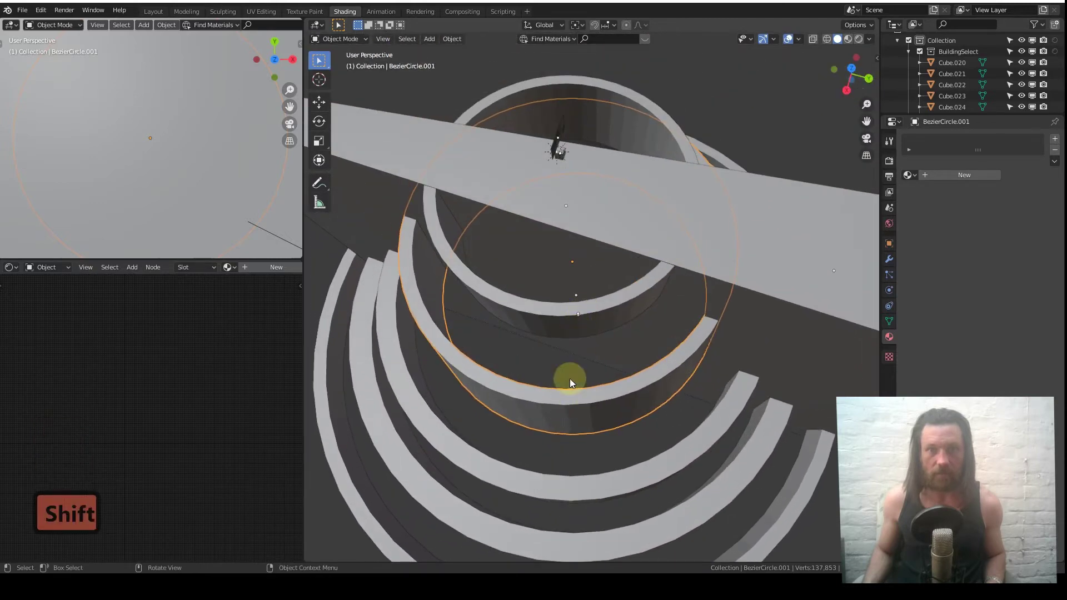
{"action": "scroll", "coordinate": [569, 379], "scroll_direction": "down", "scroll_amount": 2}
{"action": "key", "text": "7"}
{"action": "middle_click_drag", "start_coordinate": [625, 458], "coordinate": [582, 286], "text": "shift"}
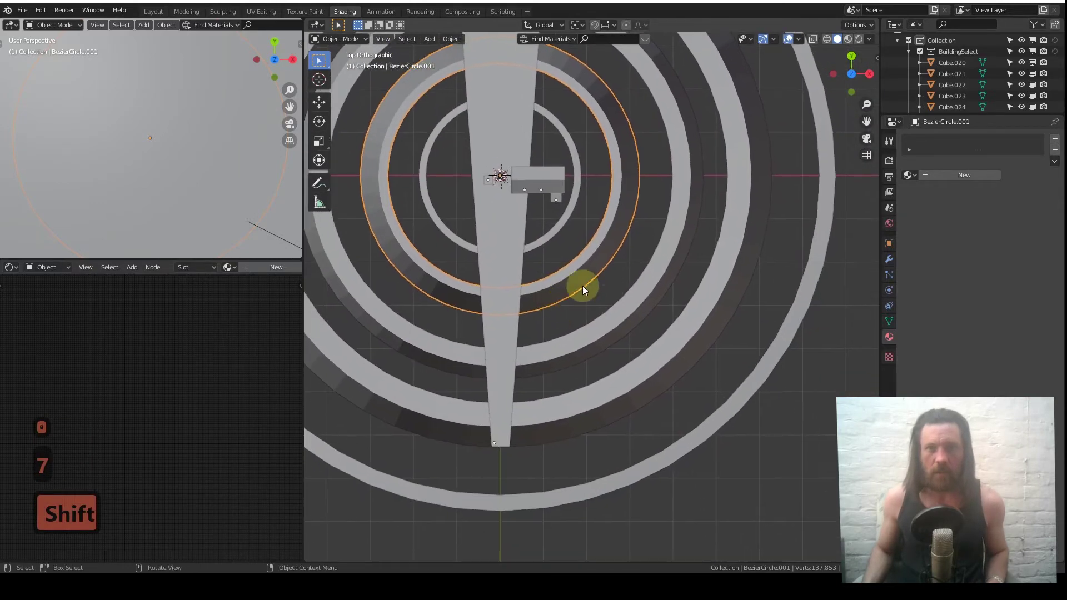
{"action": "middle_click_drag", "start_coordinate": [712, 165], "coordinate": [624, 229], "text": "shift"}
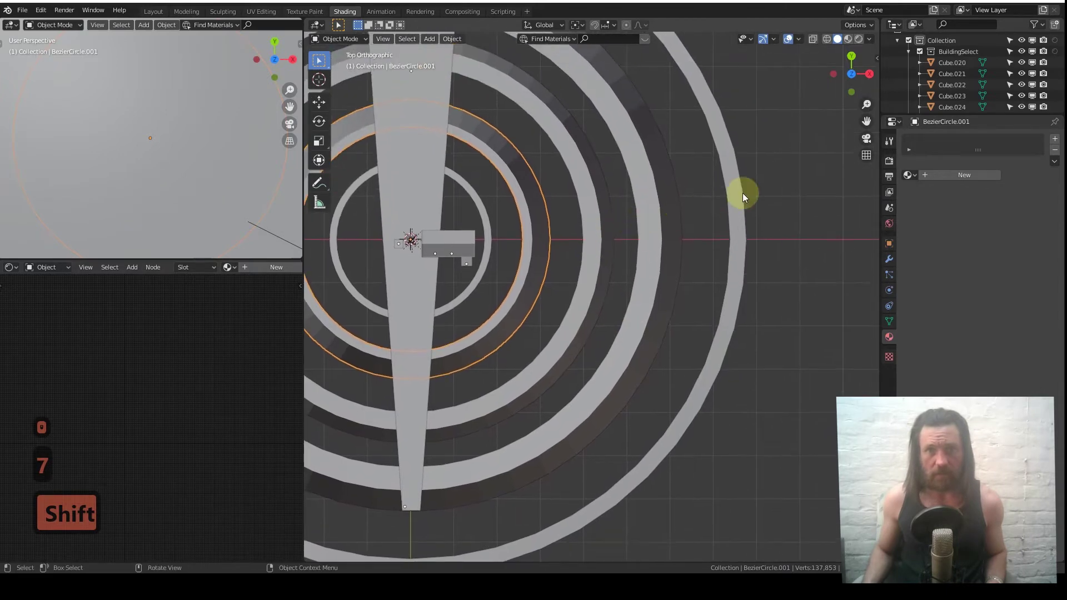
{"action": "left_click", "coordinate": [743, 192]}
{"action": "key", "text": "s"}
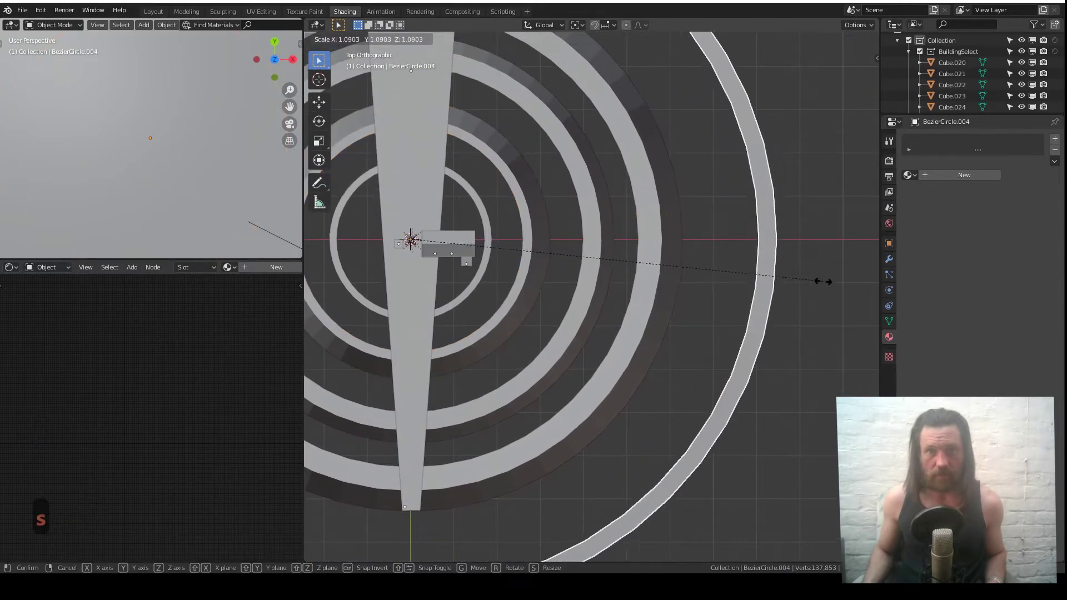
{"action": "left_click", "coordinate": [812, 281]}
Scale up the second-widest ring so it sits closer to the enlarged outermost wall.
{"action": "left_click", "coordinate": [671, 245]}
{"action": "key", "text": "s"}
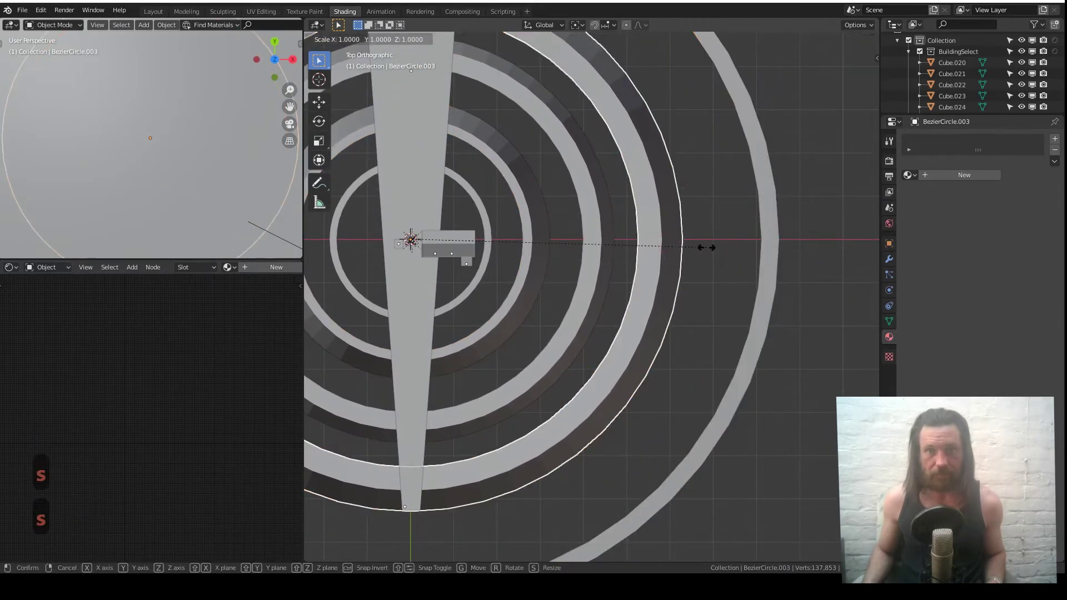
{"action": "left_click", "coordinate": [615, 231]}
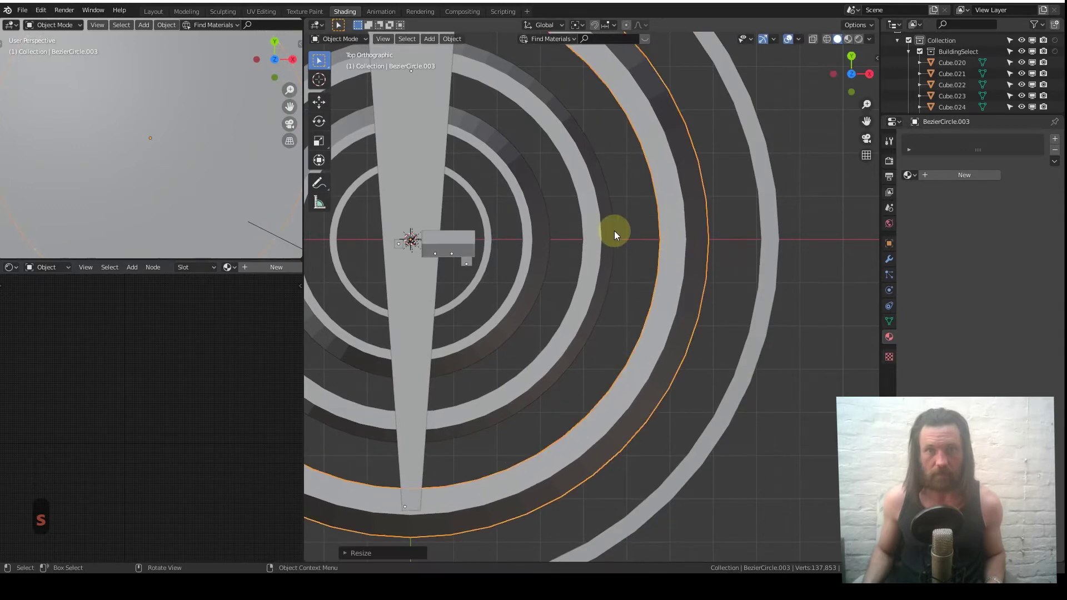
Scale up the outermost ring and the second-widest ring in top view to widen the gaps between the tiers.
{"action": "left_click", "coordinate": [772, 239]}
{"action": "key", "text": "s"}
{"action": "left_click", "coordinate": [761, 241]}
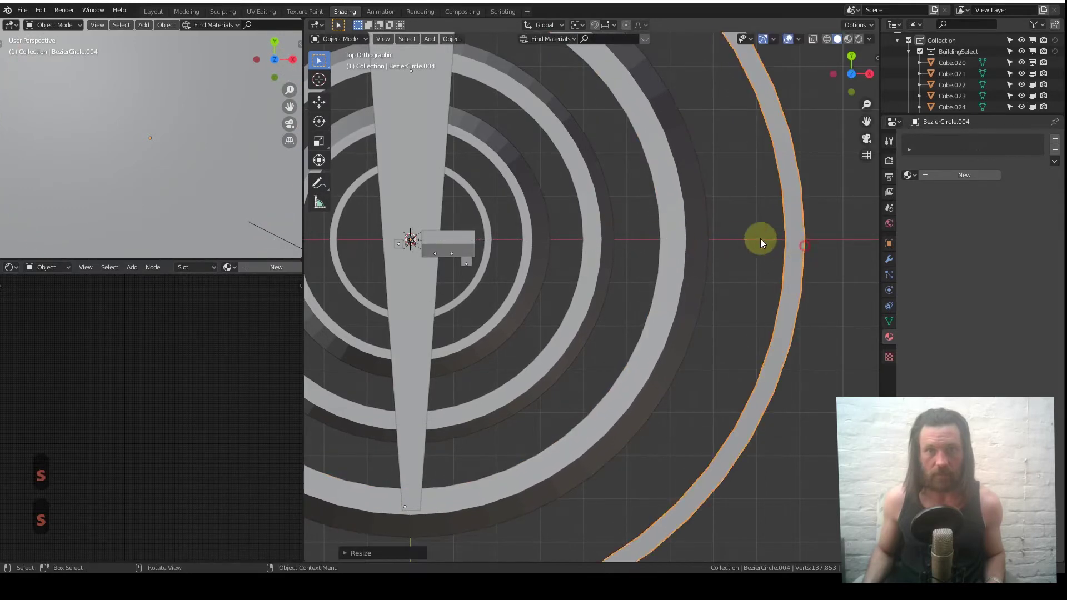
{"action": "left_click", "coordinate": [693, 236]}
{"action": "key", "text": "s"}
{"action": "left_click", "coordinate": [714, 236]}
Scale up the third-widest ring slightly to follow the enlarged outer walls, and select the fourth-widest ring.
{"action": "left_click", "coordinate": [606, 226]}
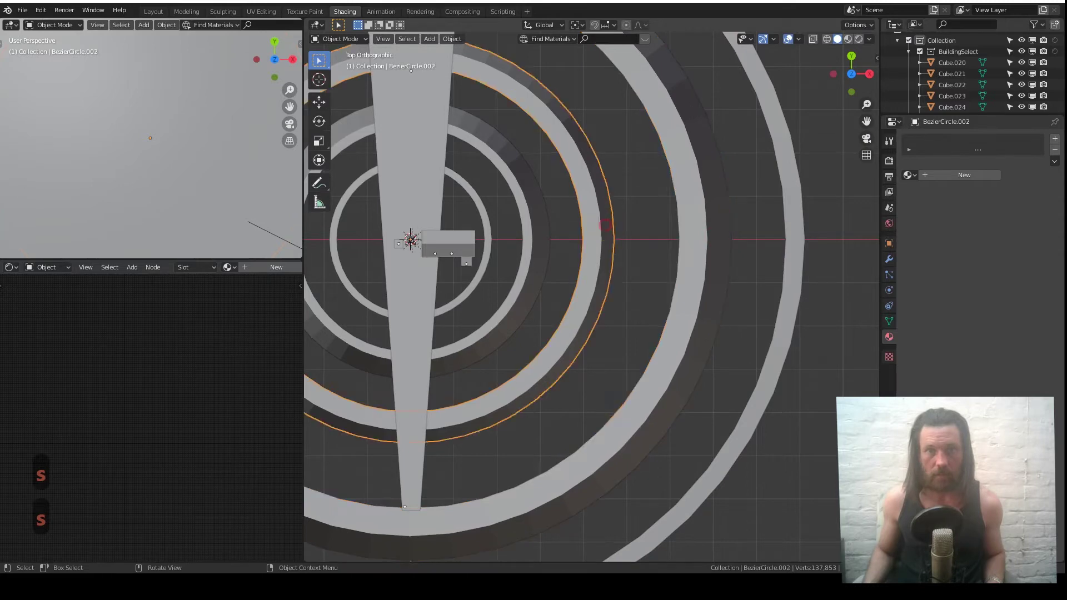
{"action": "key", "text": "s"}
{"action": "left_click", "coordinate": [618, 225]}
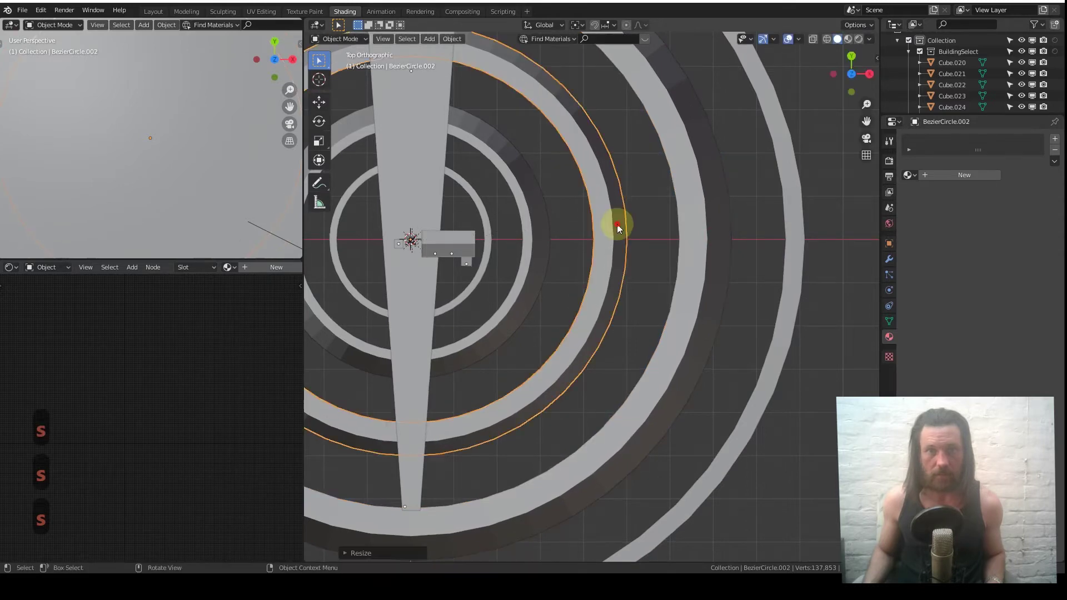
{"action": "left_click", "coordinate": [536, 260]}
Enlarge the outermost ring again in top view, and scale up the second-widest ring to follow it.
{"action": "middle_click_drag", "start_coordinate": [536, 259], "coordinate": [503, 217]}
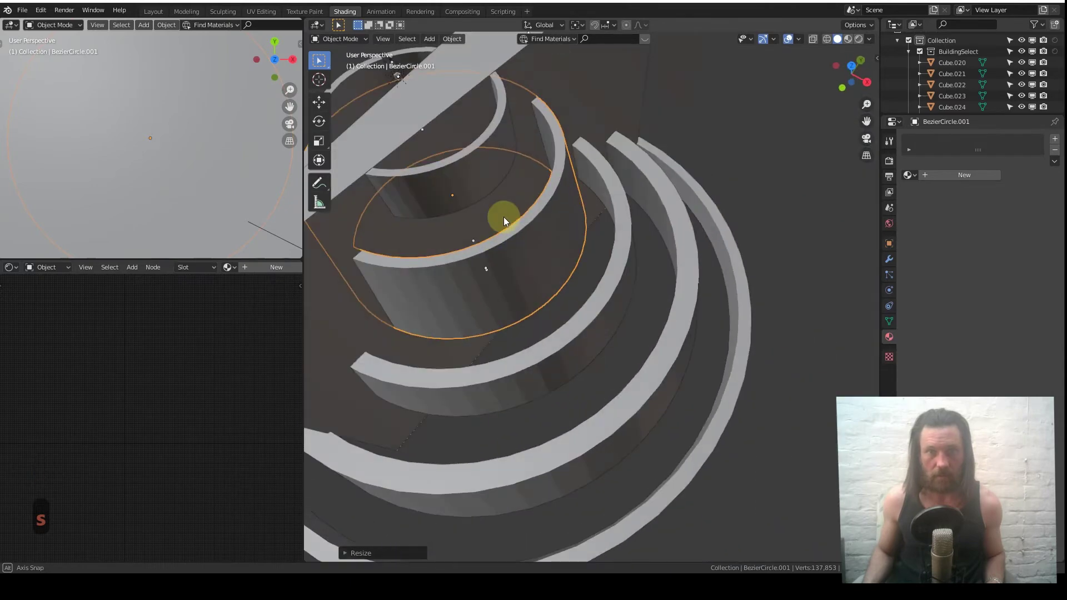
{"action": "key", "text": "KP_7"}
{"action": "middle_click_drag", "start_coordinate": [672, 332], "coordinate": [659, 277], "text": "shift"}
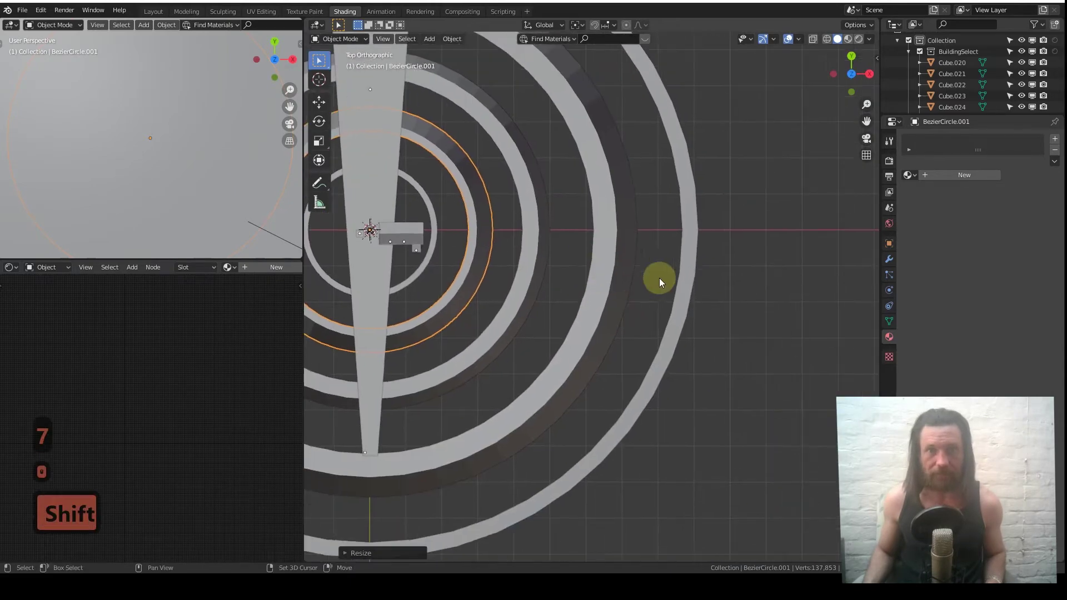
{"action": "left_click", "coordinate": [698, 270]}
{"action": "key", "text": "s"}
{"action": "left_click", "coordinate": [753, 287]}
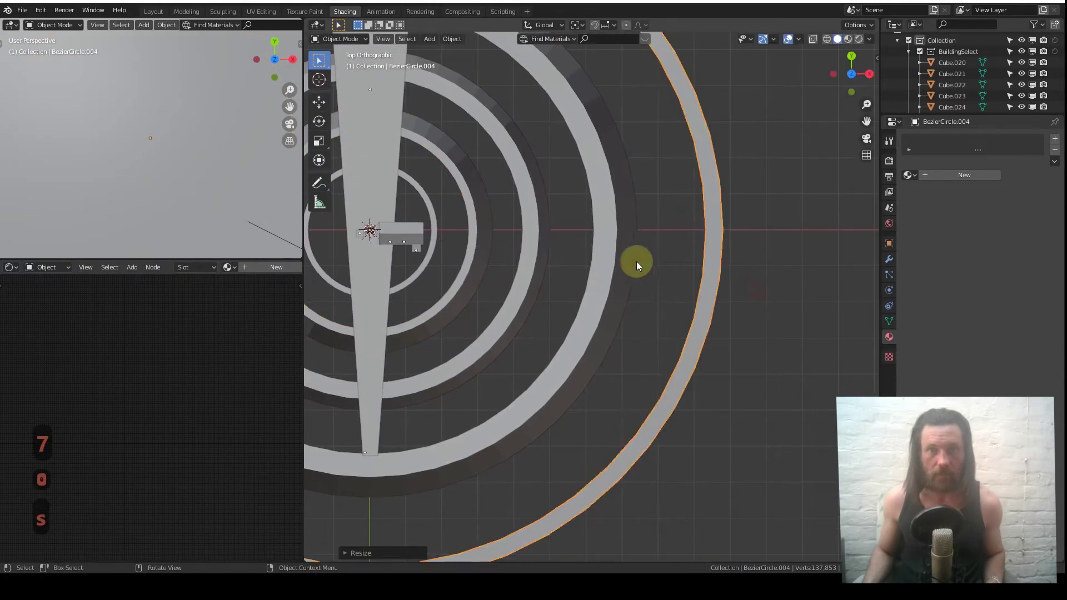
{"action": "left_click", "coordinate": [618, 260]}
{"action": "key", "text": "s"}
{"action": "left_click", "coordinate": [649, 263]}
Scale up the third-widest ring a little more and slightly enlarge the fourth-widest ring to even out the spacing.
{"action": "left_click", "coordinate": [564, 246]}
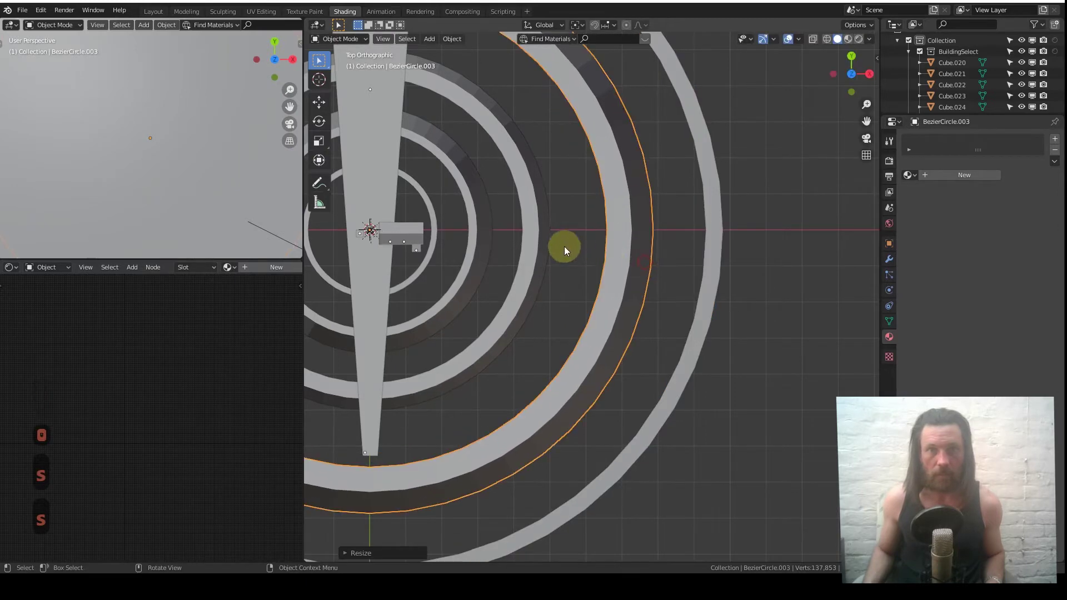
{"action": "key", "text": "s"}
{"action": "left_click", "coordinate": [545, 243]}
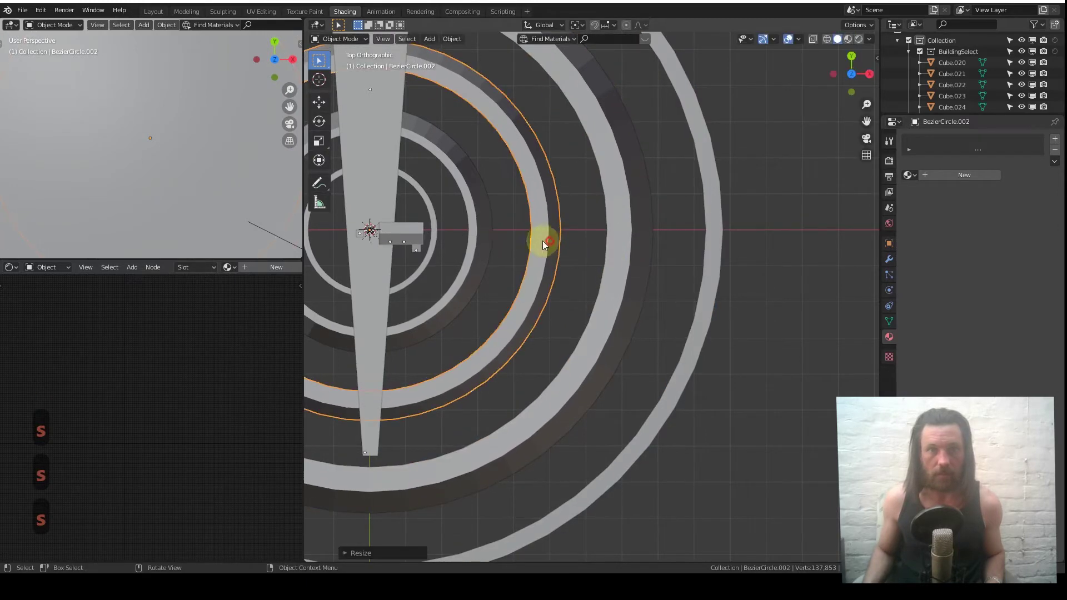
{"action": "left_click", "coordinate": [477, 235]}
{"action": "key", "text": "s"}
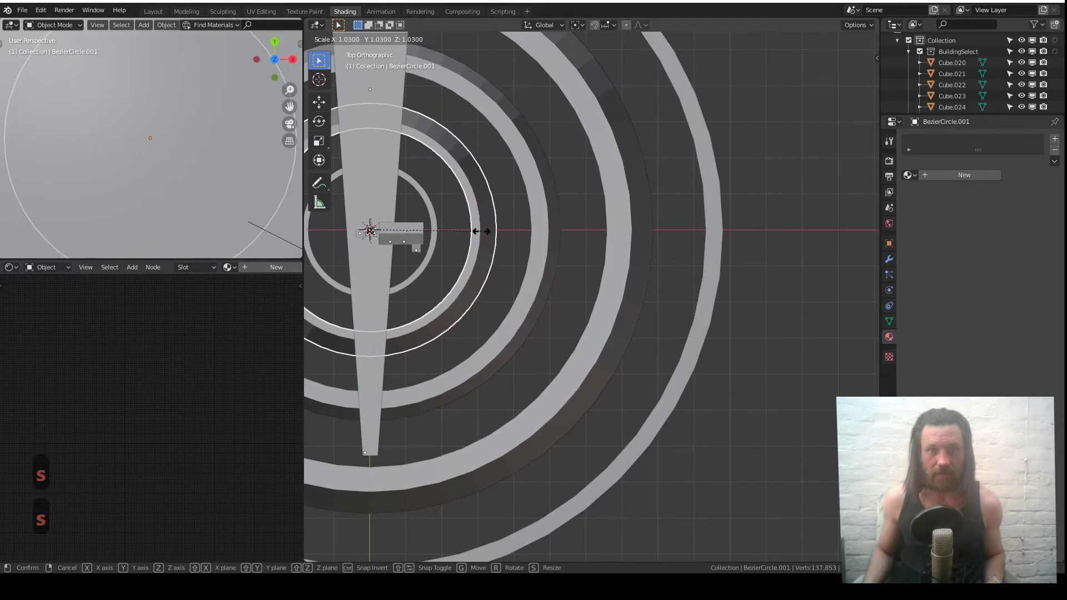
{"action": "left_click", "coordinate": [514, 247]}
Add a cylinder mesh at the 3D cursor near the centre of the city.
{"action": "middle_click_drag", "start_coordinate": [514, 248], "coordinate": [515, 362]}
{"action": "key", "text": "KP_1"}
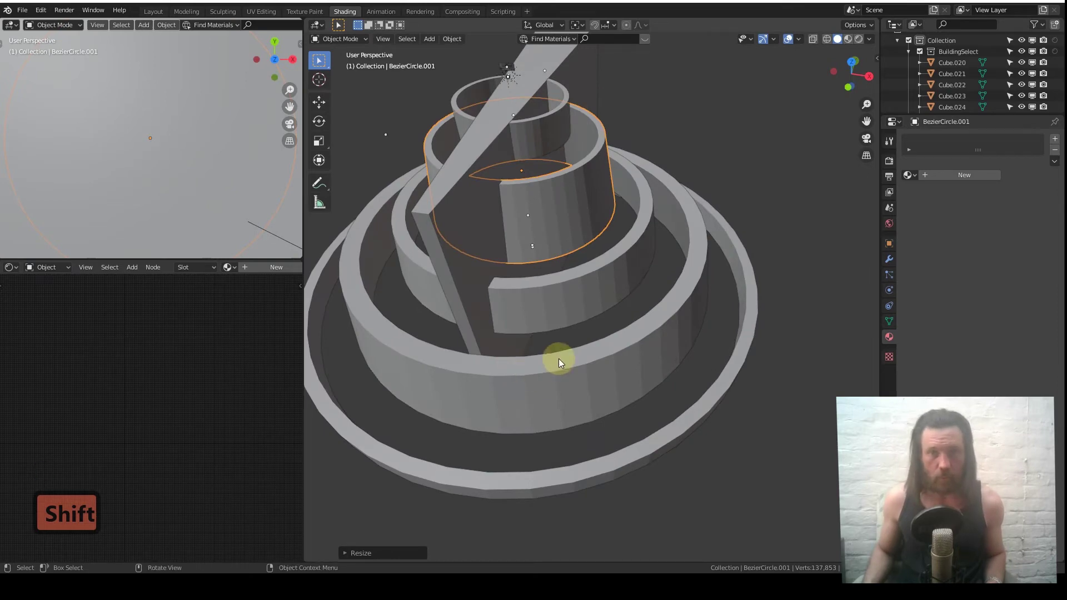
{"action": "key", "text": "shift+a"}
{"action": "mouse_move", "coordinate": [565, 308]}
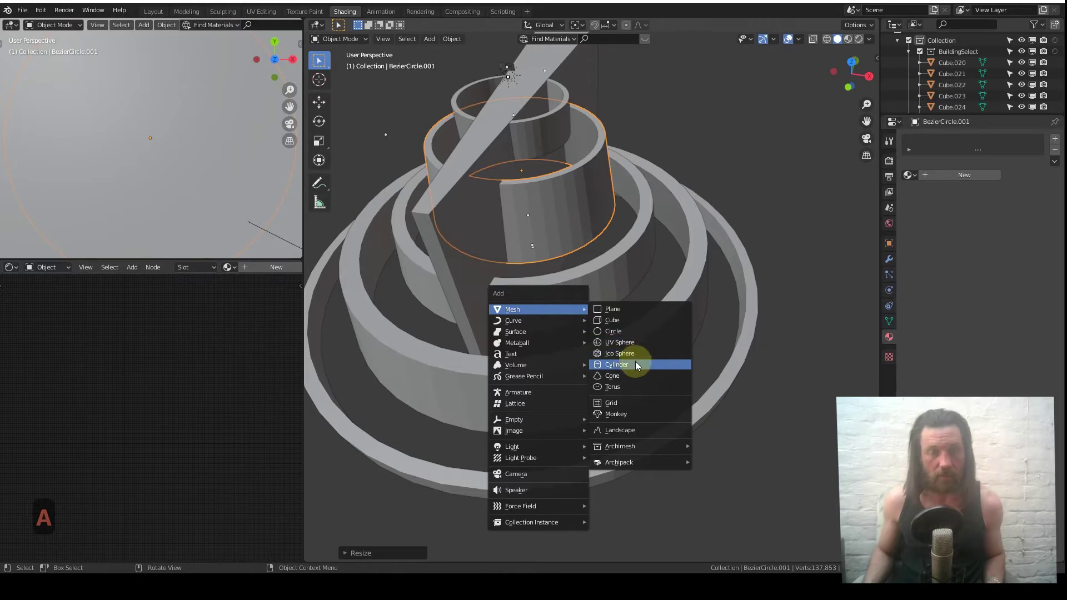
{"action": "left_click", "coordinate": [617, 365]}
{"action": "middle_click_drag", "start_coordinate": [570, 330], "coordinate": [555, 328]}
{"action": "key", "text": "g"}
{"action": "key", "text": "z"}
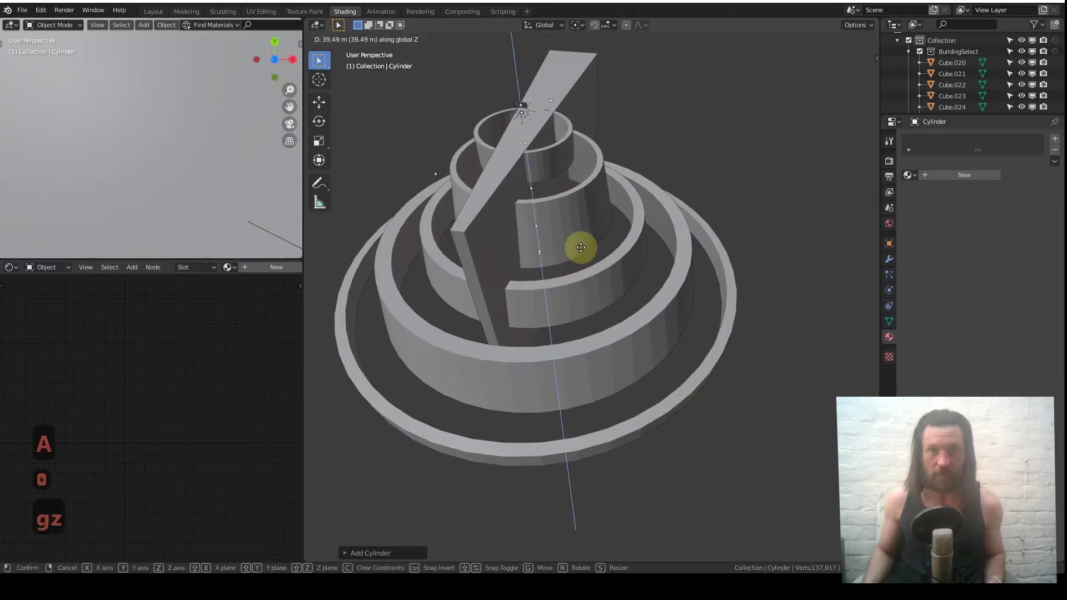
{"action": "left_click", "coordinate": [584, 281]}
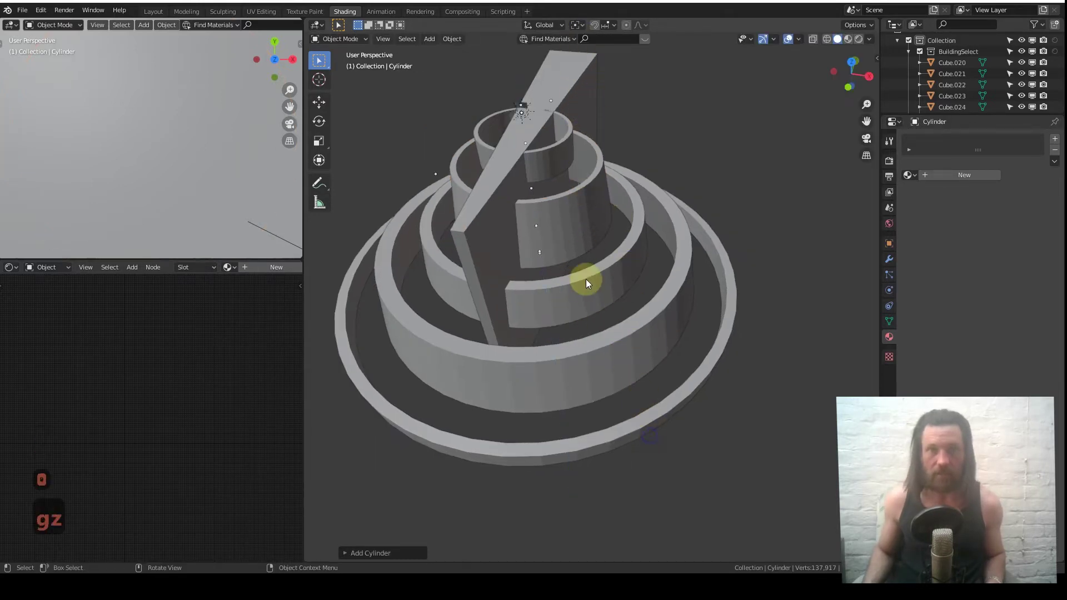
Raise the cylinder along the Z axis well above the tower and enlarge it until it is wider than the tower.
{"action": "key", "text": "q"}
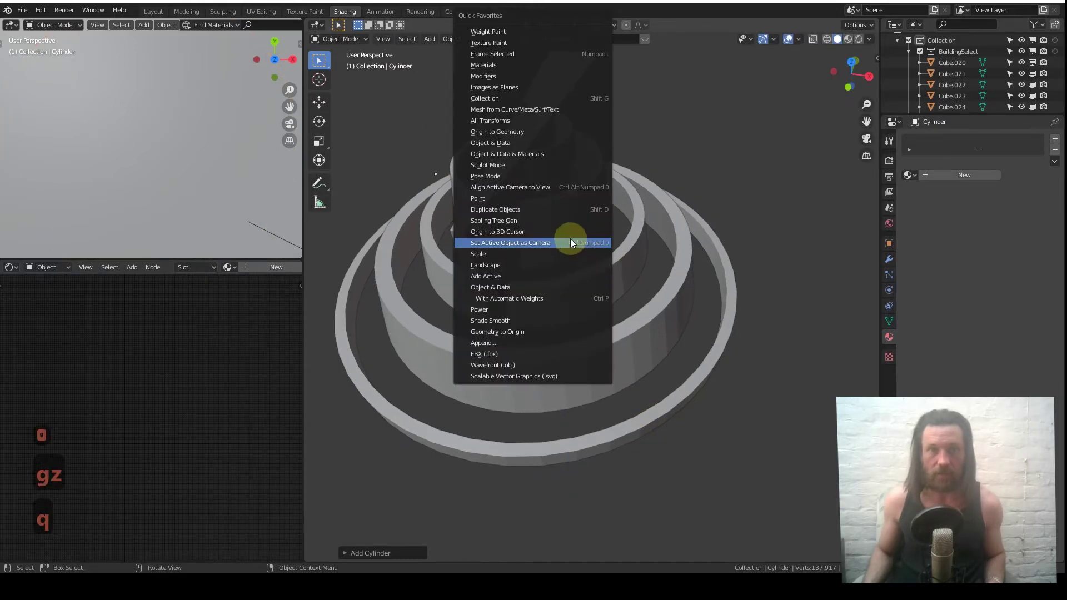
{"action": "left_click", "coordinate": [514, 54]}
{"action": "scroll", "coordinate": [600, 358], "scroll_direction": "down", "scroll_amount": 20}
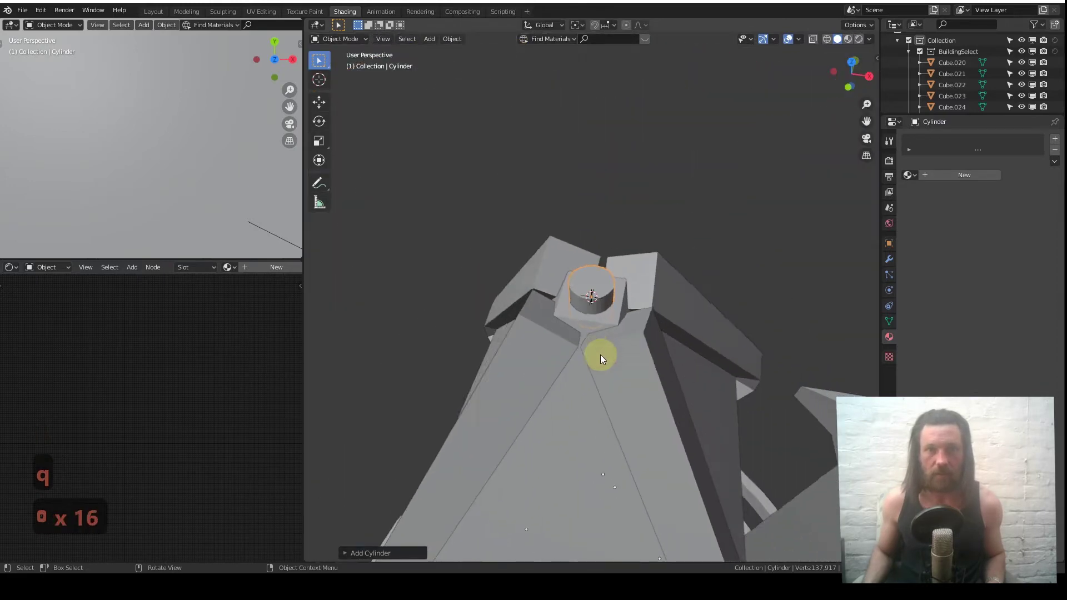
{"action": "scroll", "coordinate": [600, 352], "scroll_direction": "down", "scroll_amount": 5}
{"action": "key", "text": "g"}
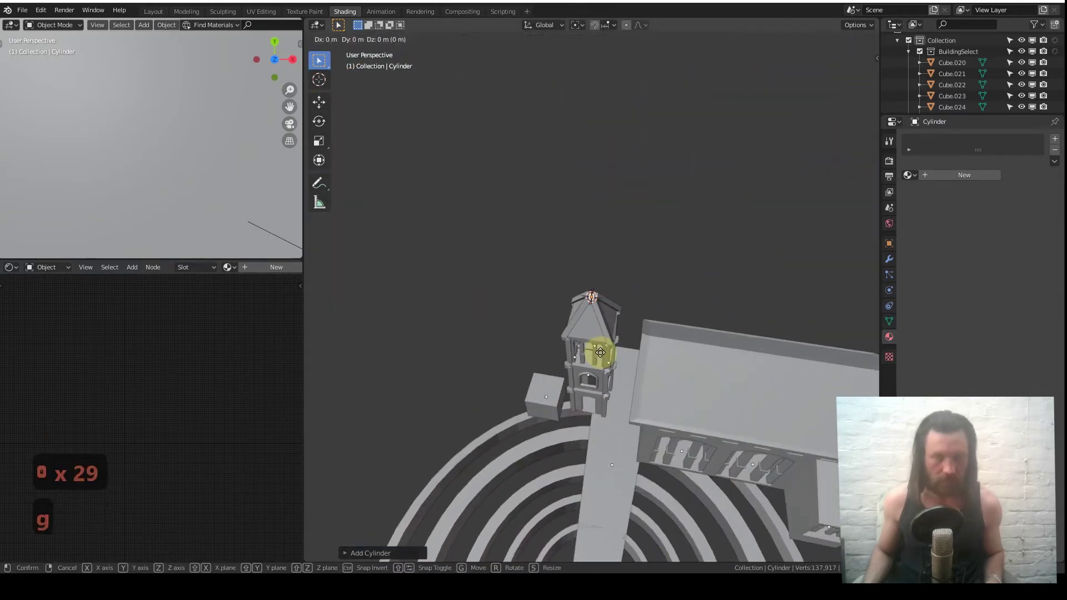
{"action": "key", "text": "z"}
{"action": "key", "text": "s"}
{"action": "left_click", "coordinate": [321, 422]}
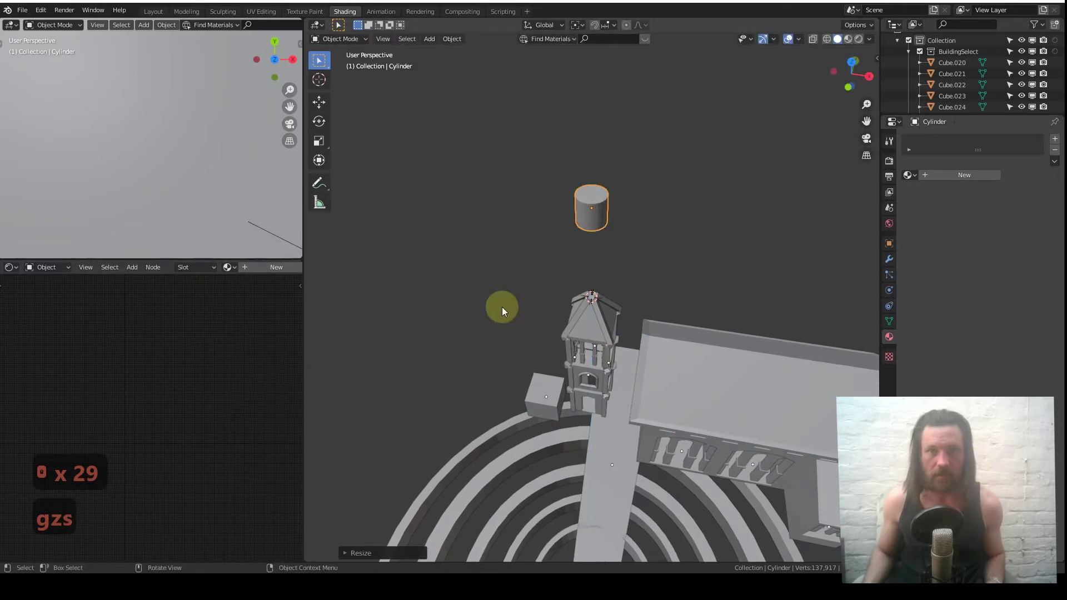
{"action": "key", "text": "s"}
{"action": "left_click", "coordinate": [767, 382]}
Scale the cylinder in top view to match the innermost ring's diameter and enter Edit Mode on it.
{"action": "key", "text": "7"}
{"action": "scroll", "coordinate": [659, 347], "scroll_direction": "up", "scroll_amount": 8}
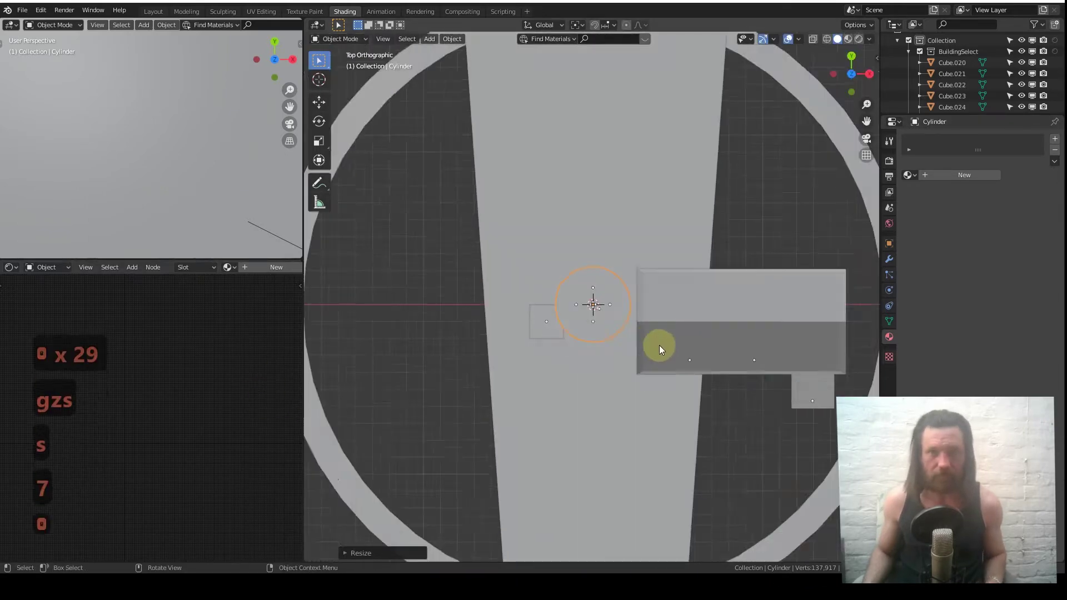
{"action": "scroll", "coordinate": [626, 318], "scroll_direction": "up", "scroll_amount": 11}
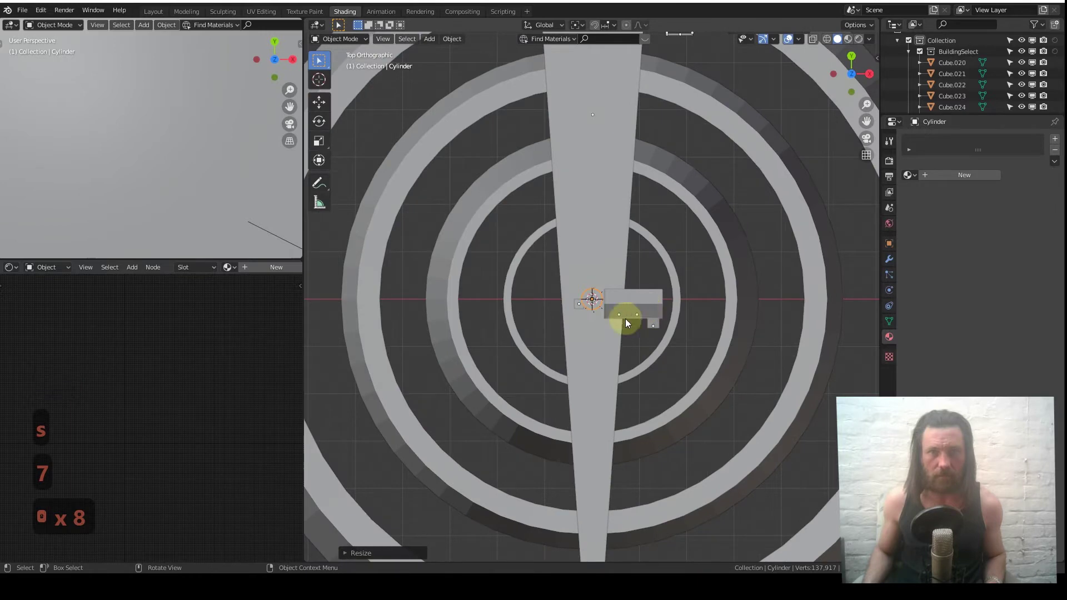
{"action": "scroll", "coordinate": [614, 327], "scroll_direction": "down", "scroll_amount": 8}
{"action": "scroll", "coordinate": [613, 327], "scroll_direction": "down", "scroll_amount": 10}
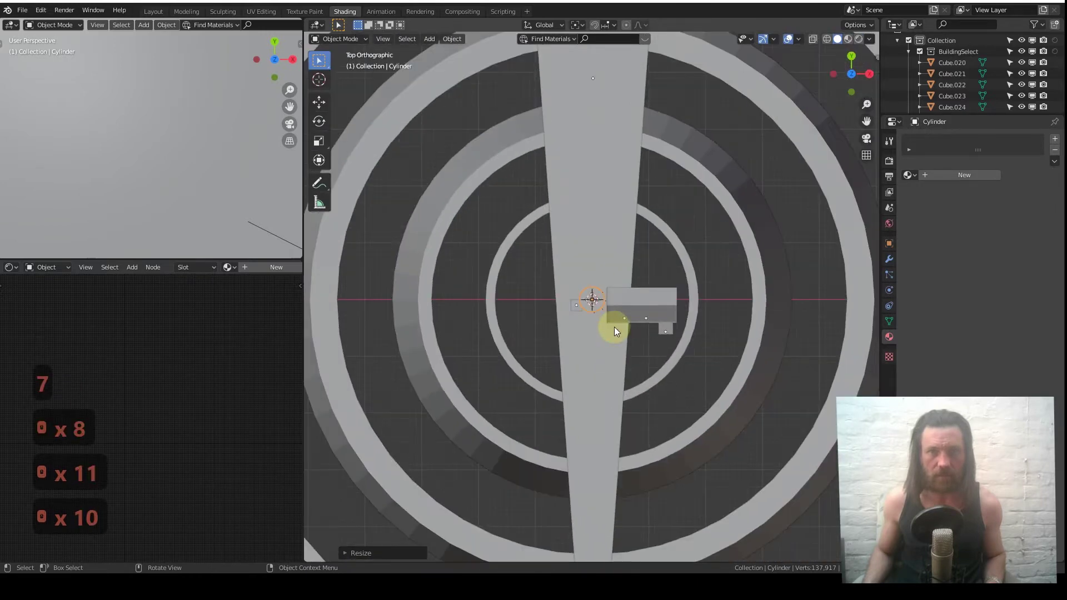
{"action": "key", "text": "s"}
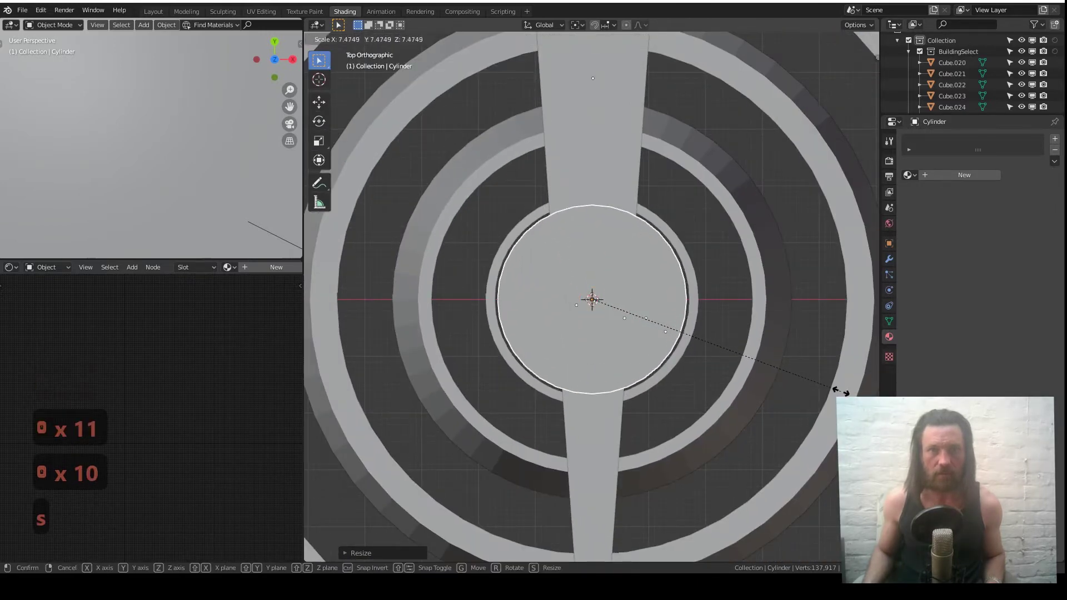
{"action": "left_click", "coordinate": [370, 384], "text": "shift"}
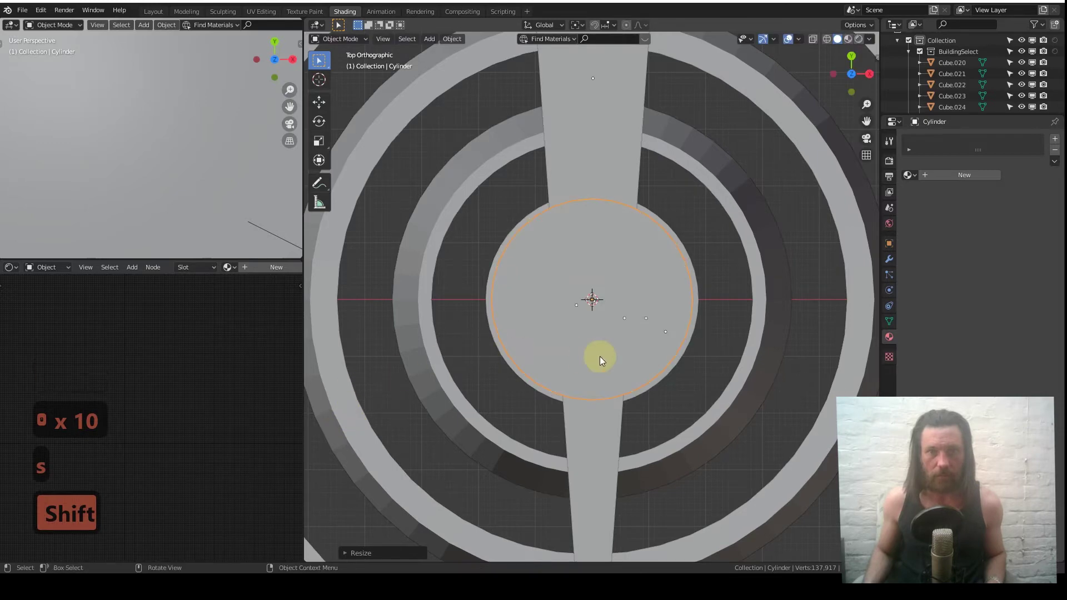
{"action": "scroll", "coordinate": [589, 359], "scroll_direction": "up", "scroll_amount": 2}
{"action": "middle_click_drag", "start_coordinate": [590, 359], "coordinate": [657, 278]}
{"action": "key", "text": "Tab"}
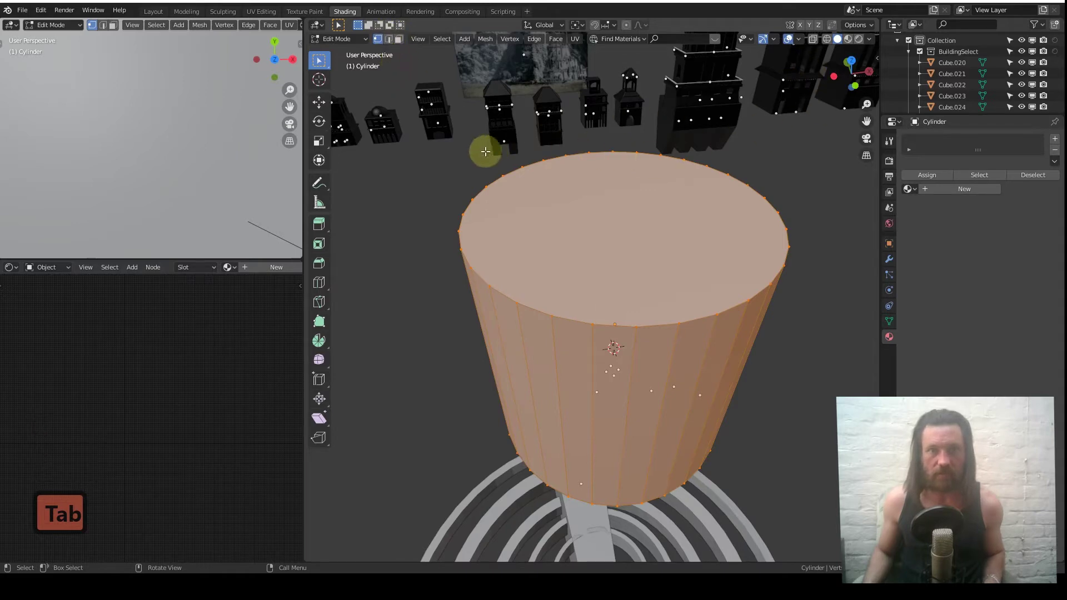
Try to reduce the cylinder to its top disc by deleting the bottom vertices, and undo the deletion.
{"action": "left_click_drag", "start_coordinate": [439, 127], "coordinate": [864, 345], "text": "ctrl"}
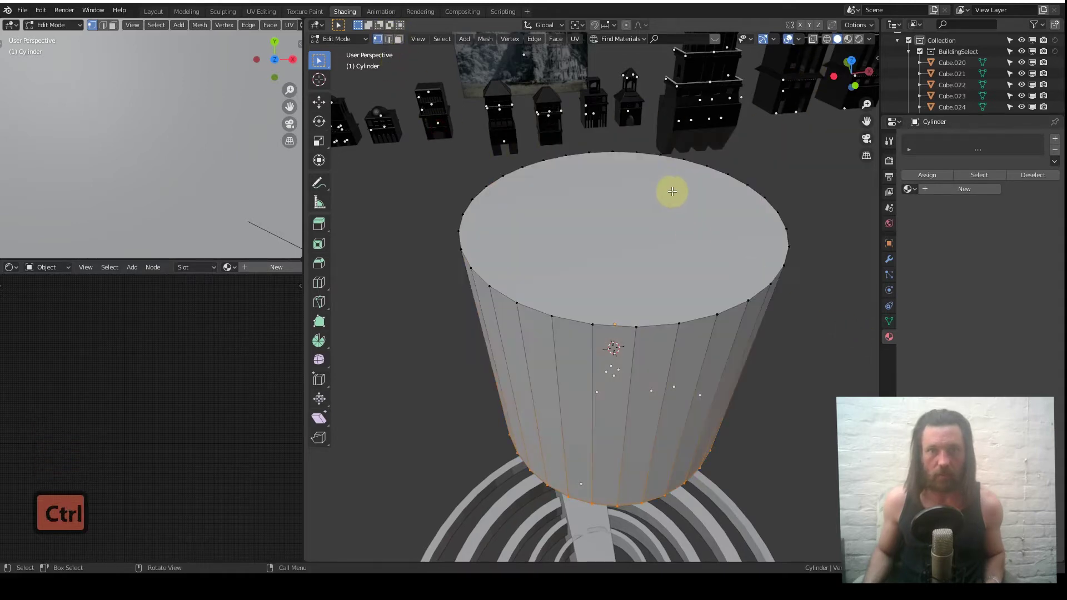
{"action": "key", "text": "x"}
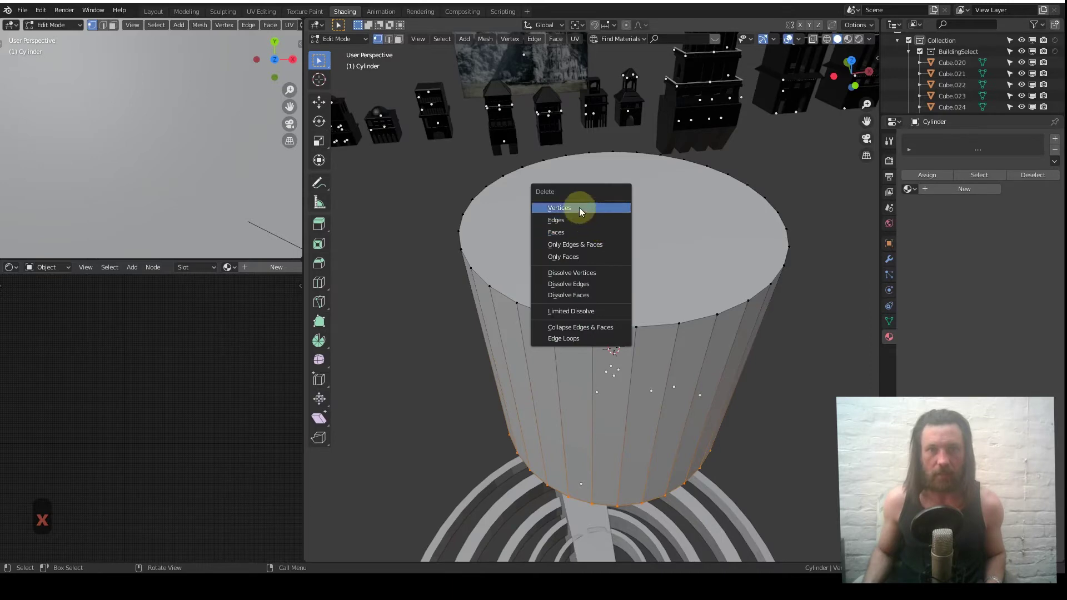
{"action": "key", "text": "x"}
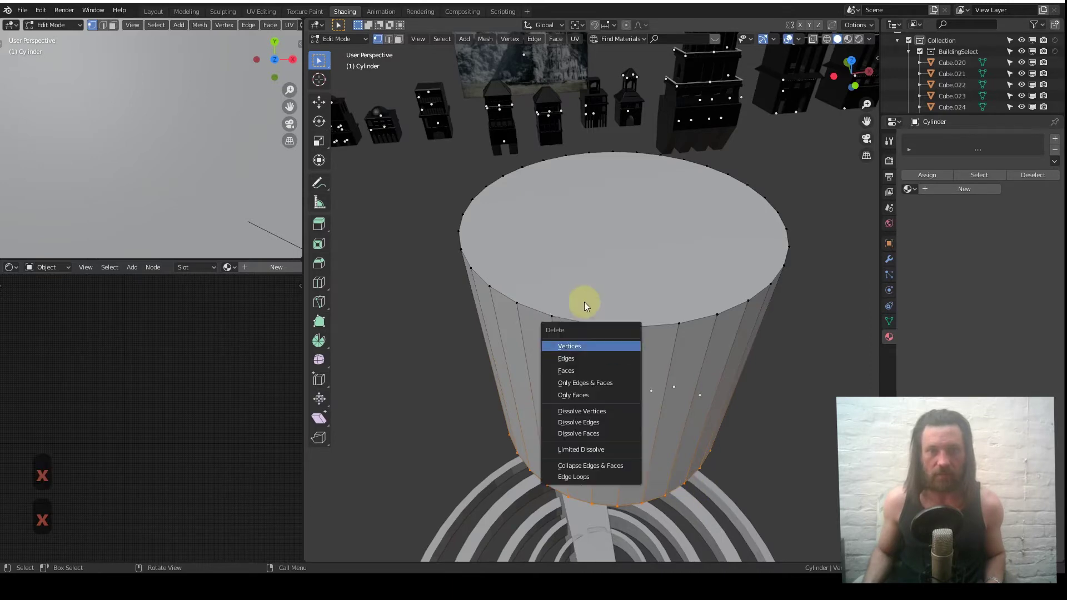
{"action": "left_click", "coordinate": [582, 345]}
{"action": "middle_click_drag", "start_coordinate": [619, 326], "coordinate": [638, 274]}
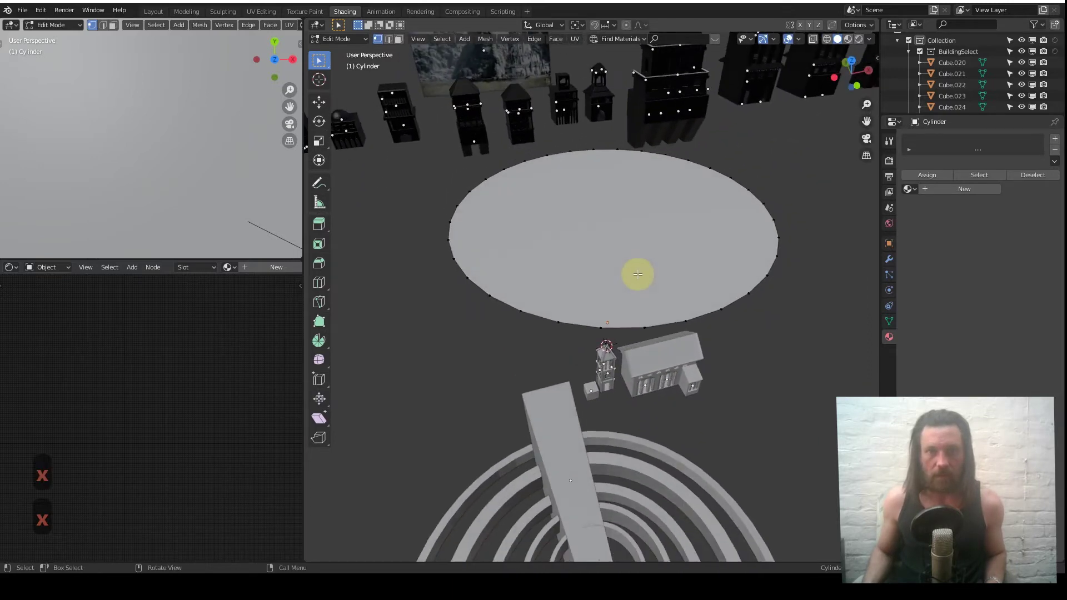
{"action": "key", "text": "ctrl+z"}
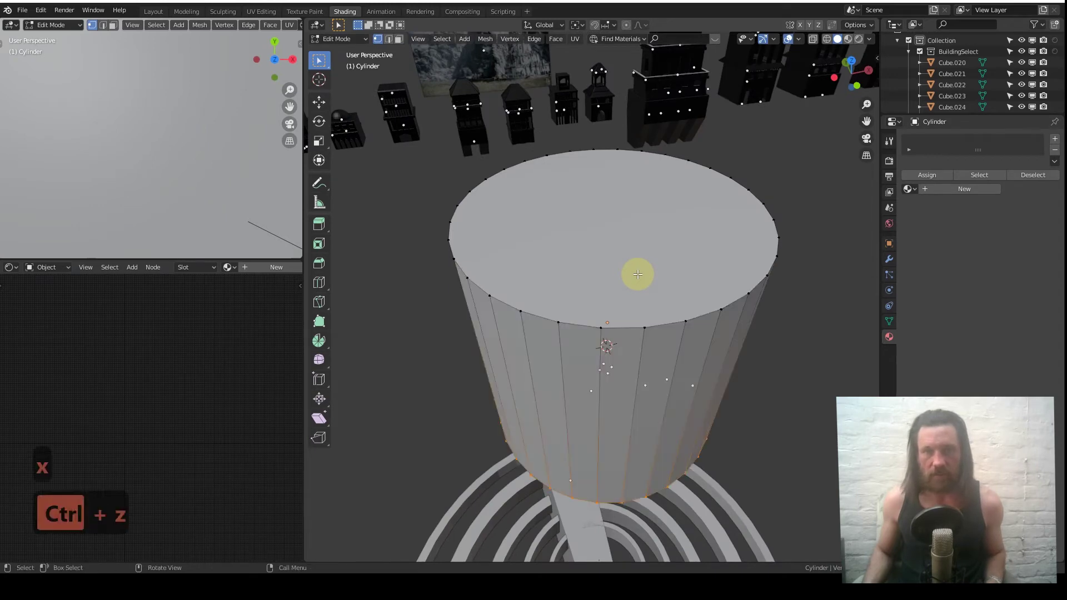
Delete the cylinder's top face using face selection, leaving its upper end open.
{"action": "key", "text": "Tab"}
{"action": "key", "text": "Tab"}
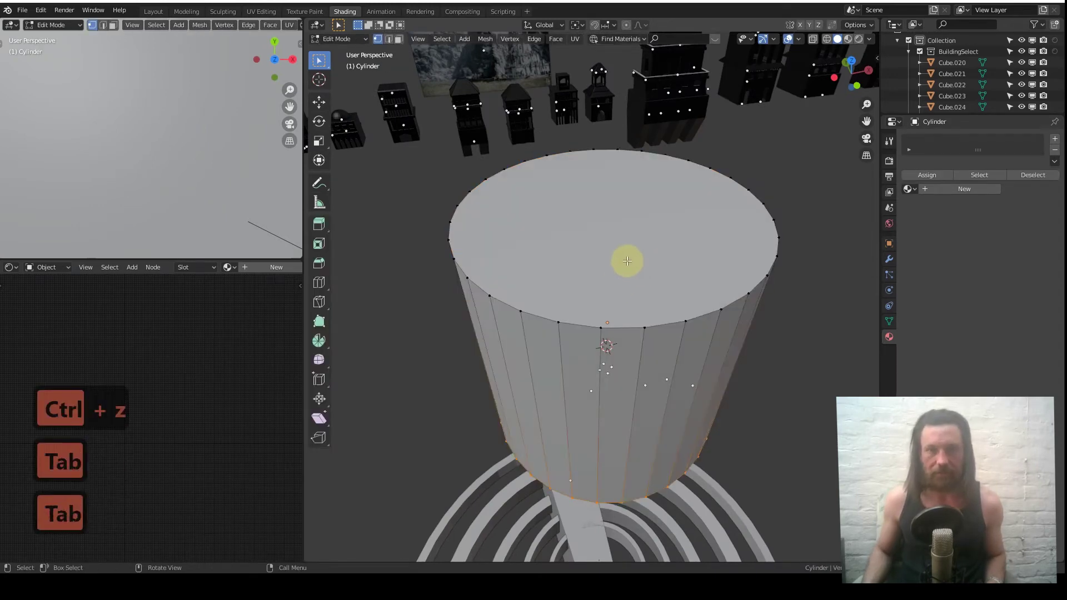
{"action": "left_click", "coordinate": [604, 252]}
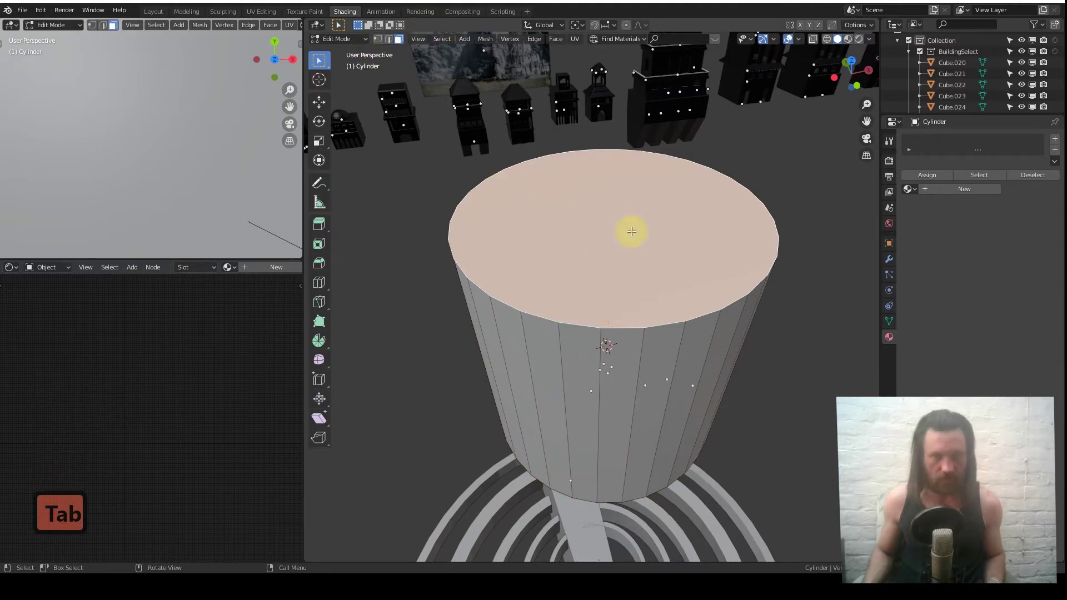
{"action": "key", "text": "x"}
{"action": "left_click", "coordinate": [602, 256]}
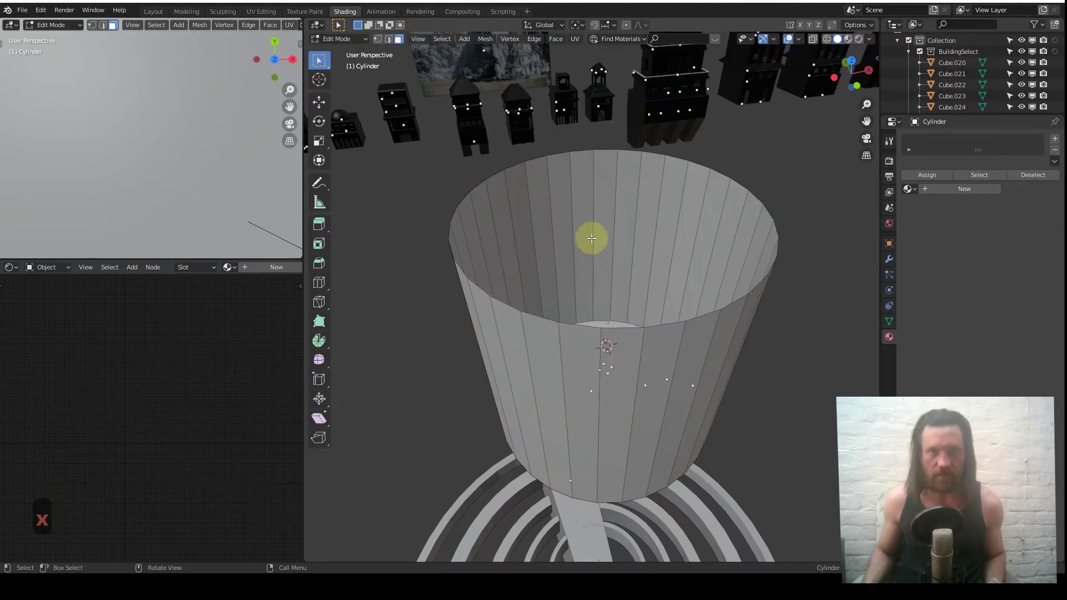
Extrude the cylinder's open top edge loop and scale it inward to about 0.04 to form a cap of wedge-shaped faces.
{"action": "left_click", "coordinate": [388, 39]}
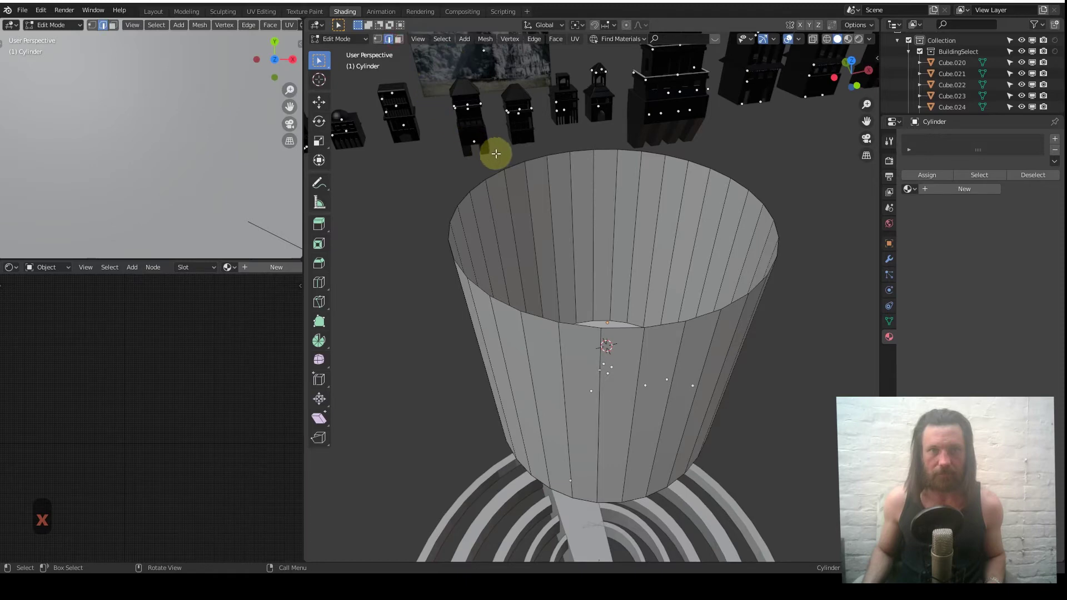
{"action": "left_click", "coordinate": [517, 174], "text": "alt"}
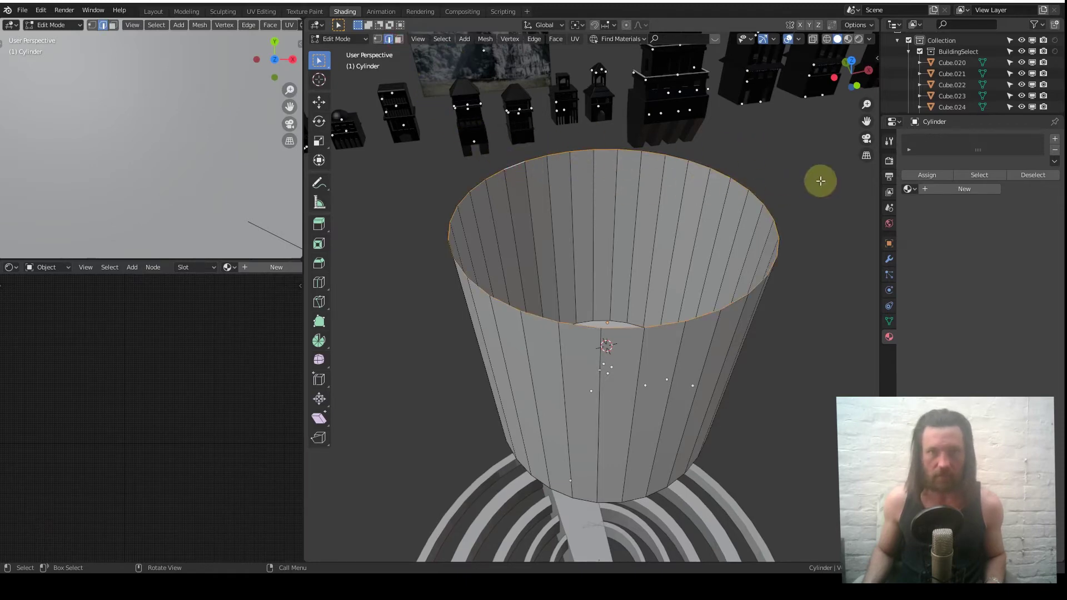
{"action": "key", "text": "e"}
{"action": "key", "text": "s"}
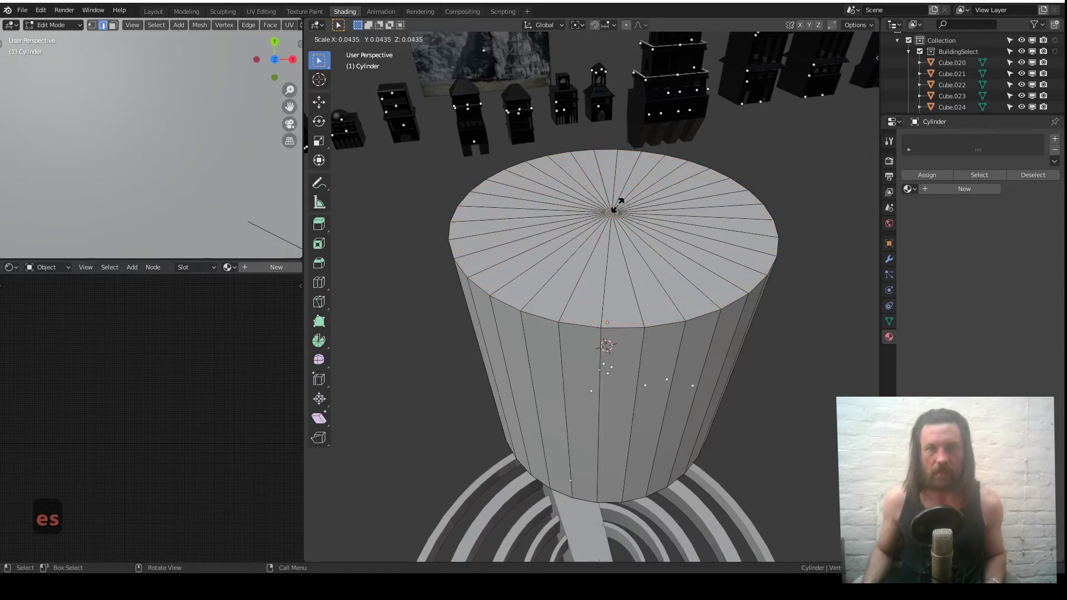
{"action": "left_click", "coordinate": [616, 207]}
{"action": "middle_click_drag", "start_coordinate": [614, 209], "coordinate": [657, 274]}
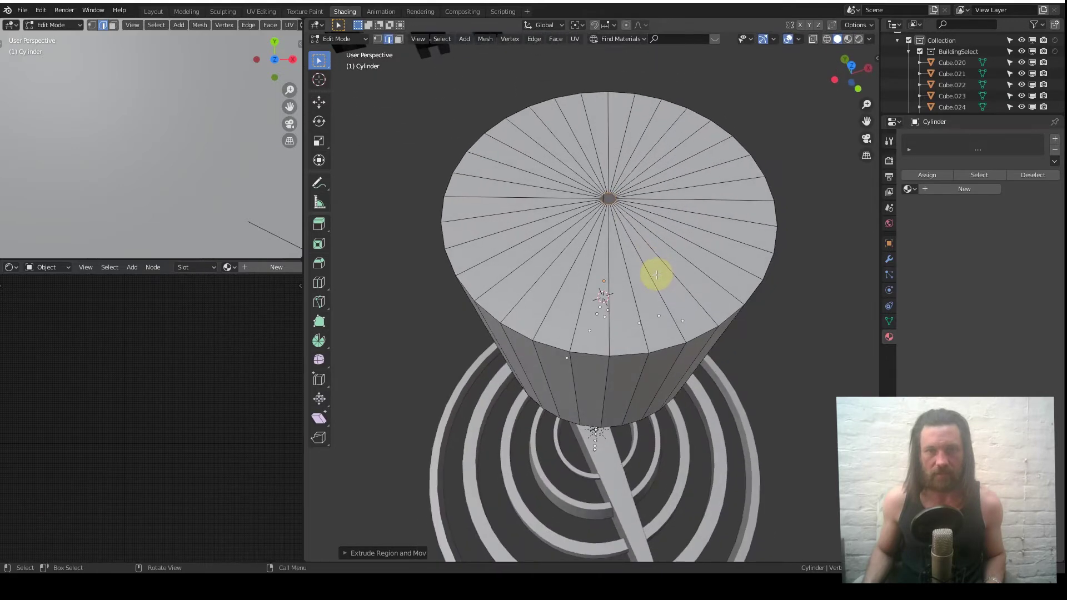
{"action": "key", "text": "ctrl+r"}
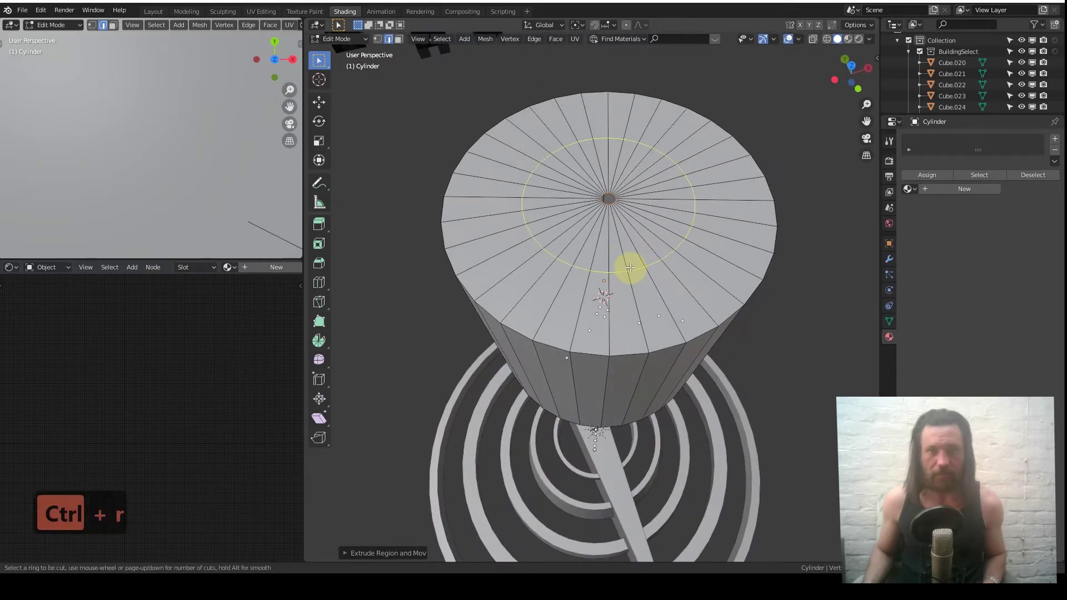
{"action": "scroll", "coordinate": [630, 268], "scroll_direction": "up", "scroll_amount": 2}
{"action": "scroll", "coordinate": [630, 268], "scroll_direction": "up", "scroll_amount": 1}
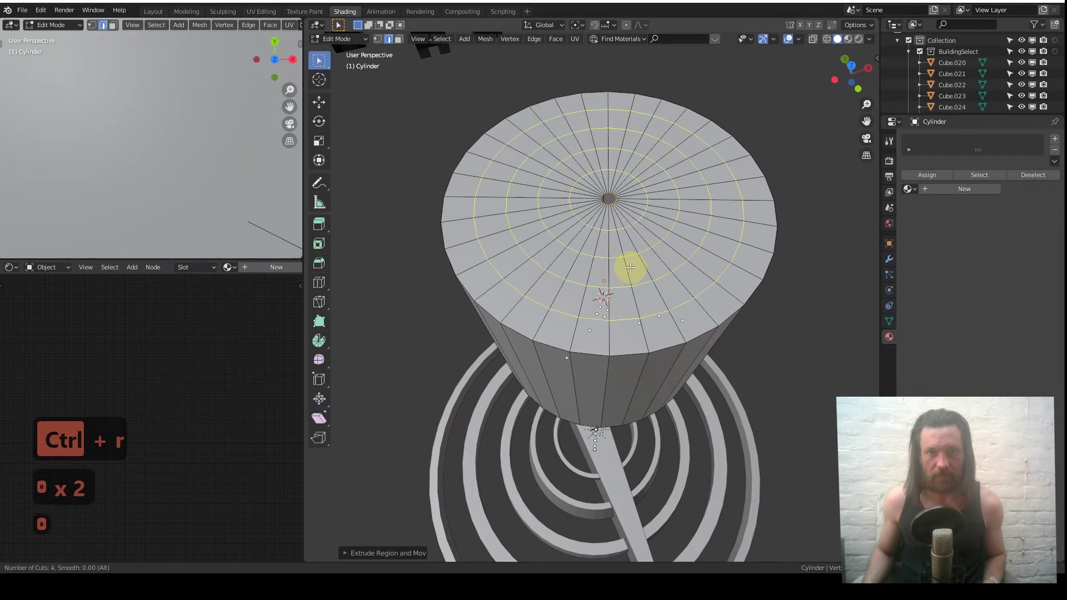
{"action": "right_click", "coordinate": [631, 268]}
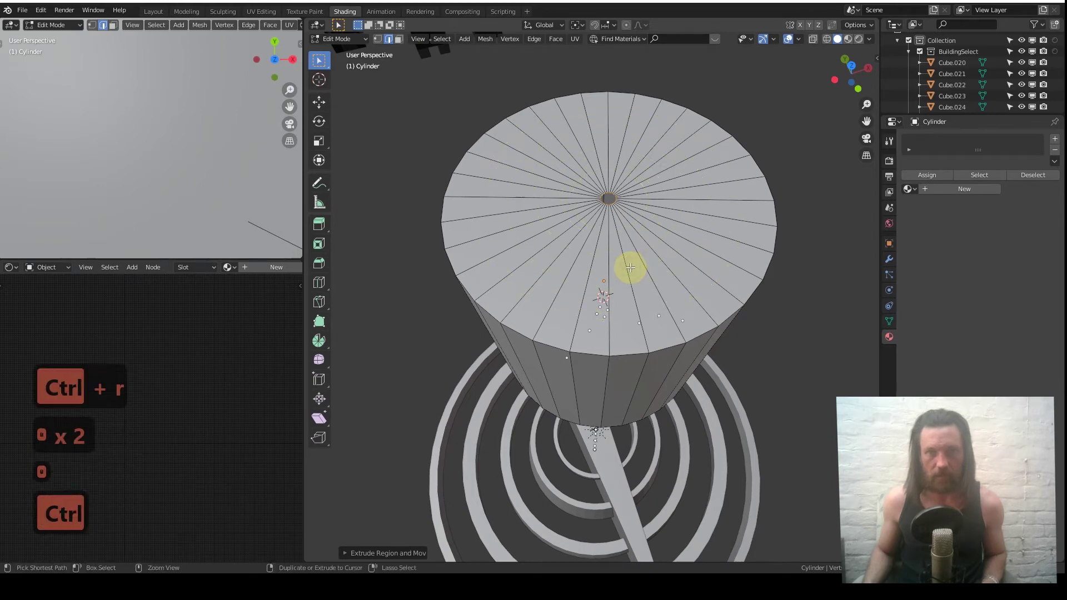
Add four evenly spaced concentric loop cuts across the cylinder's wedge-shaped top cap.
{"action": "key", "text": "ctrl+r"}
{"action": "scroll", "coordinate": [631, 268], "scroll_direction": "up", "scroll_amount": 1}
{"action": "scroll", "coordinate": [631, 268], "scroll_direction": "up", "scroll_amount": 2}
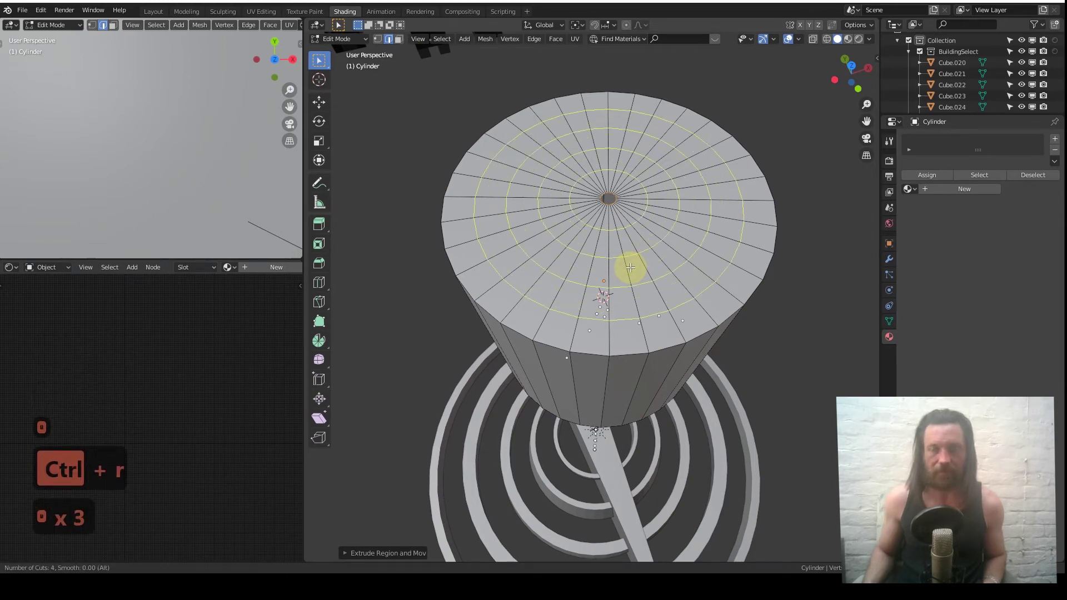
{"action": "left_click", "coordinate": [630, 268]}
{"action": "left_click", "coordinate": [630, 268]}
Delete the cylinder's bottom vertices, selecting them with X-Ray in front view and vertex mode, to leave only the subdivided top disc.
{"action": "middle_click_drag", "start_coordinate": [667, 291], "coordinate": [677, 257]}
{"action": "key", "text": "Tab"}
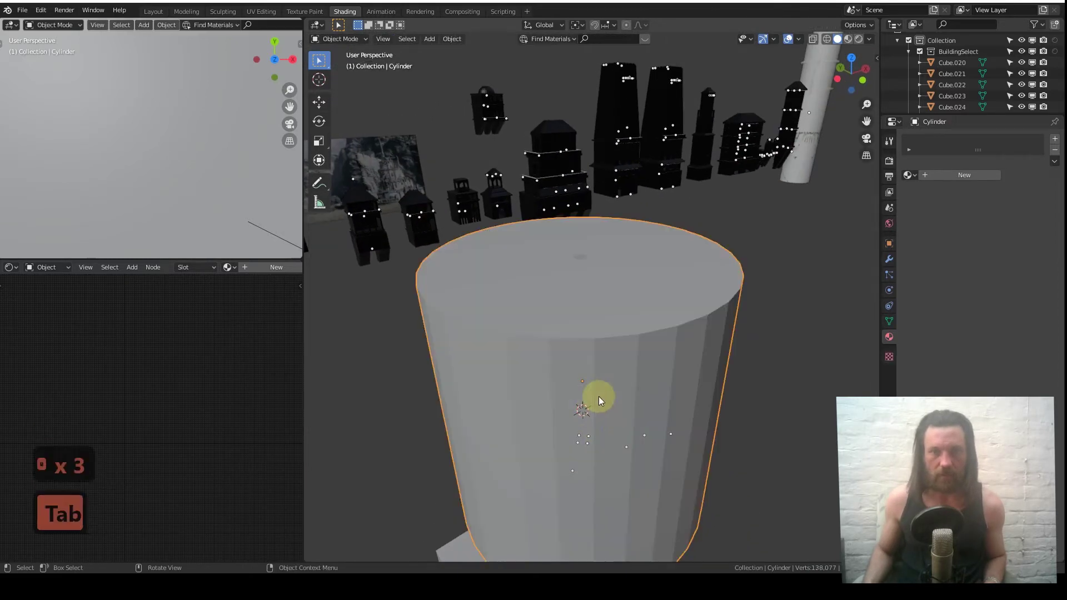
{"action": "middle_click_drag", "start_coordinate": [599, 396], "coordinate": [748, 142], "text": "shift"}
{"action": "key", "text": "Tab"}
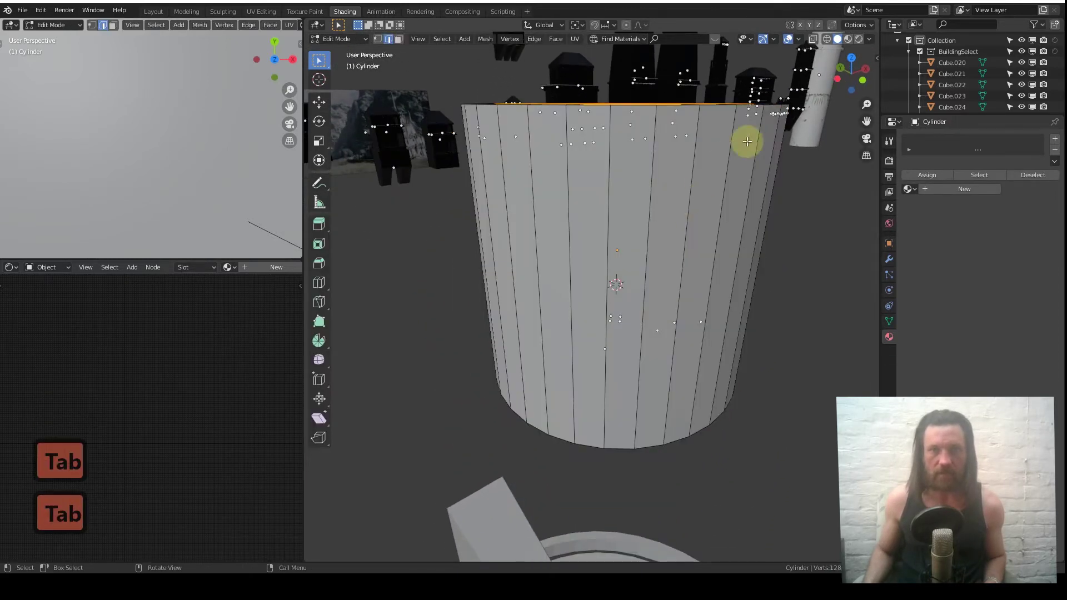
{"action": "left_click", "coordinate": [813, 39]}
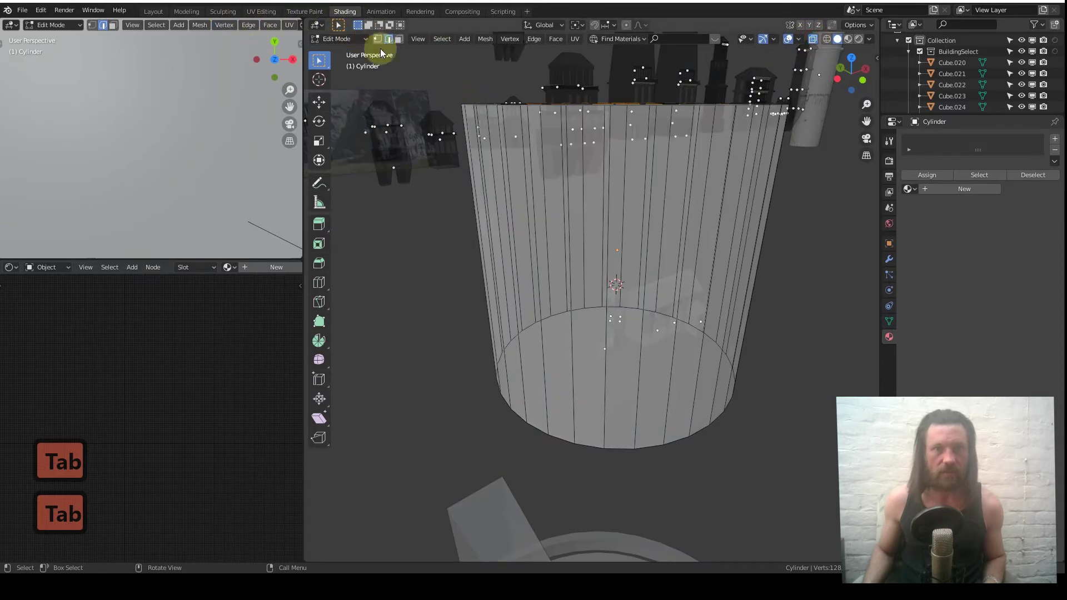
{"action": "key", "text": "KP_1"}
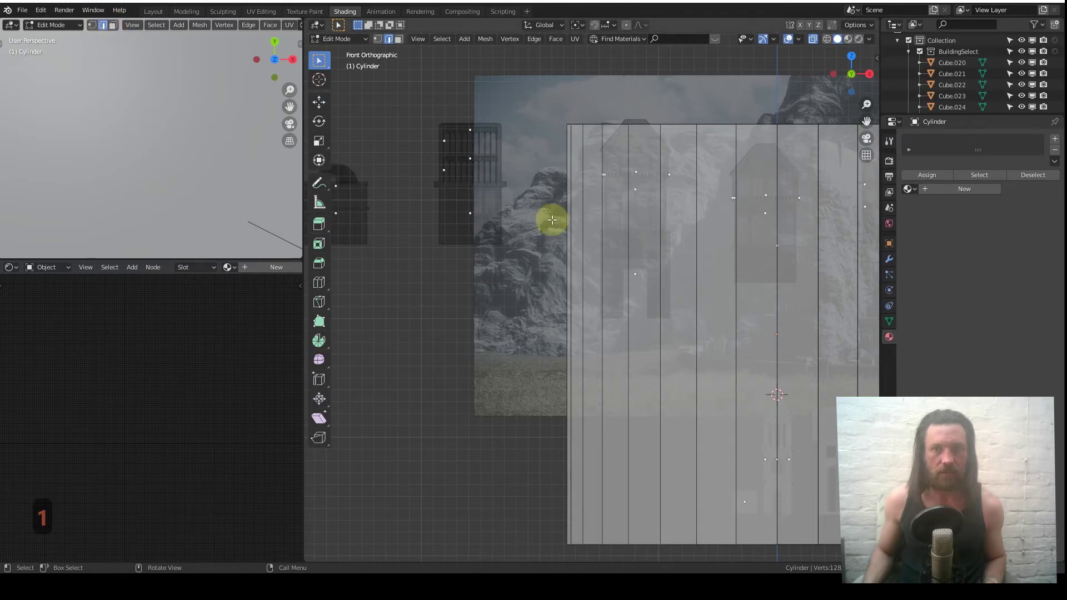
{"action": "middle_click_drag", "start_coordinate": [667, 241], "coordinate": [553, 184], "text": "shift"}
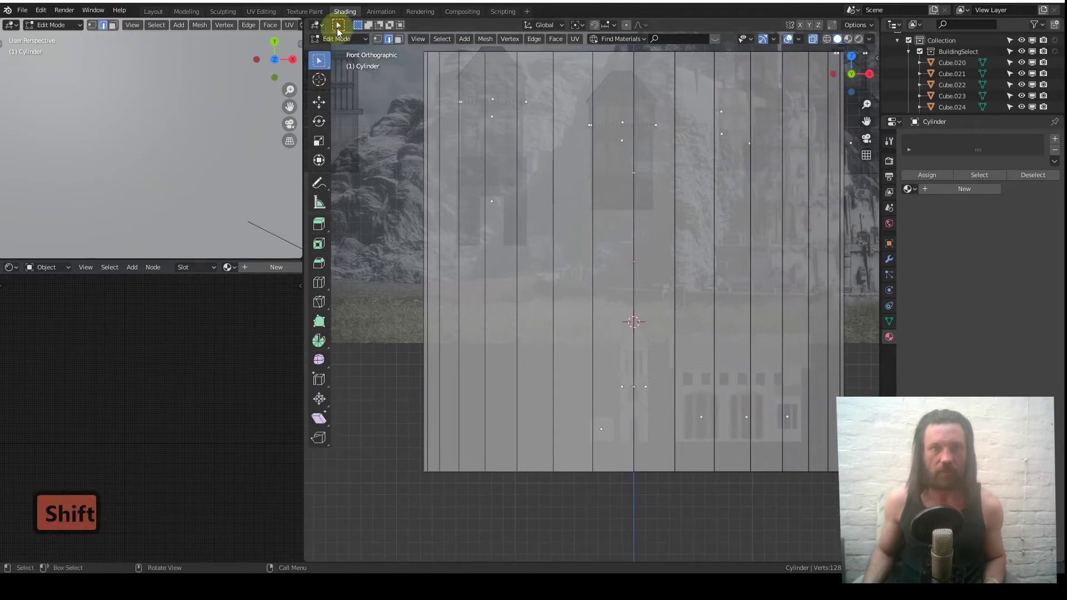
{"action": "left_click", "coordinate": [378, 40]}
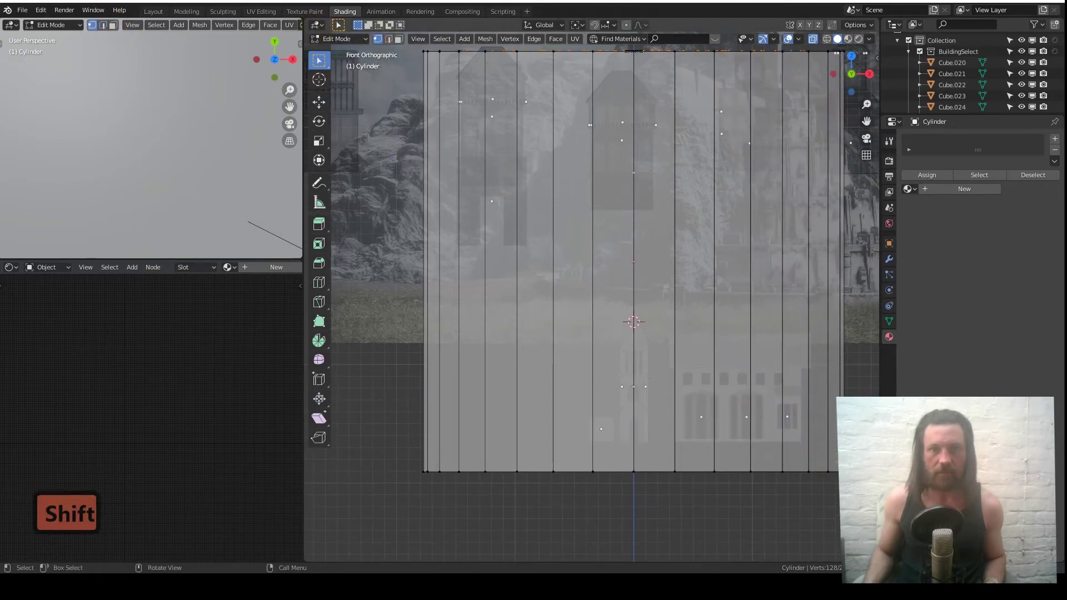
{"action": "left_click_drag", "start_coordinate": [860, 489], "coordinate": [371, 399]}
{"action": "key", "text": "x"}
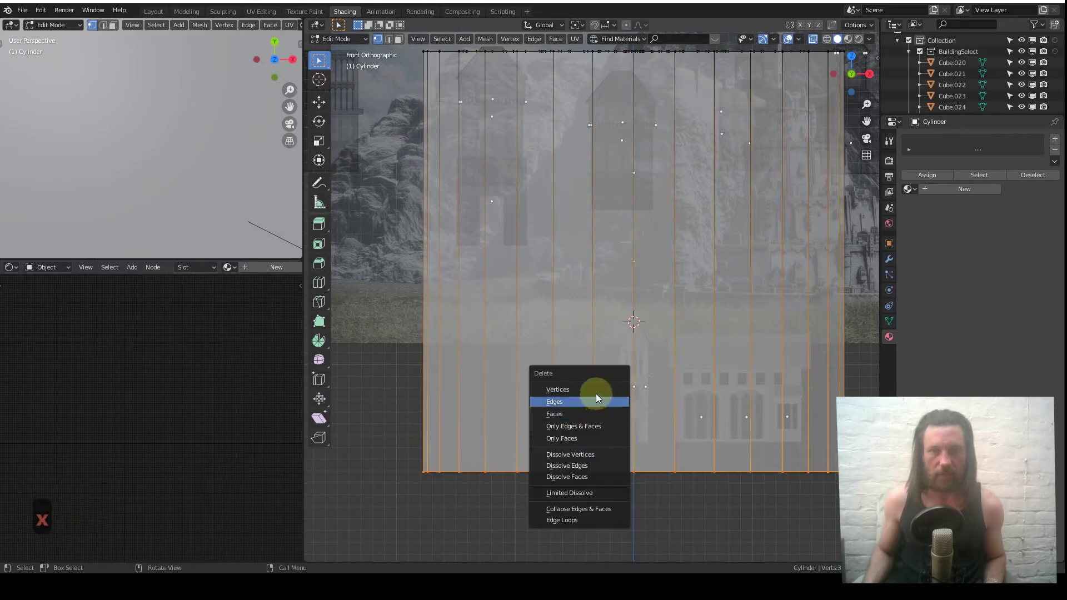
{"action": "left_click", "coordinate": [598, 389]}
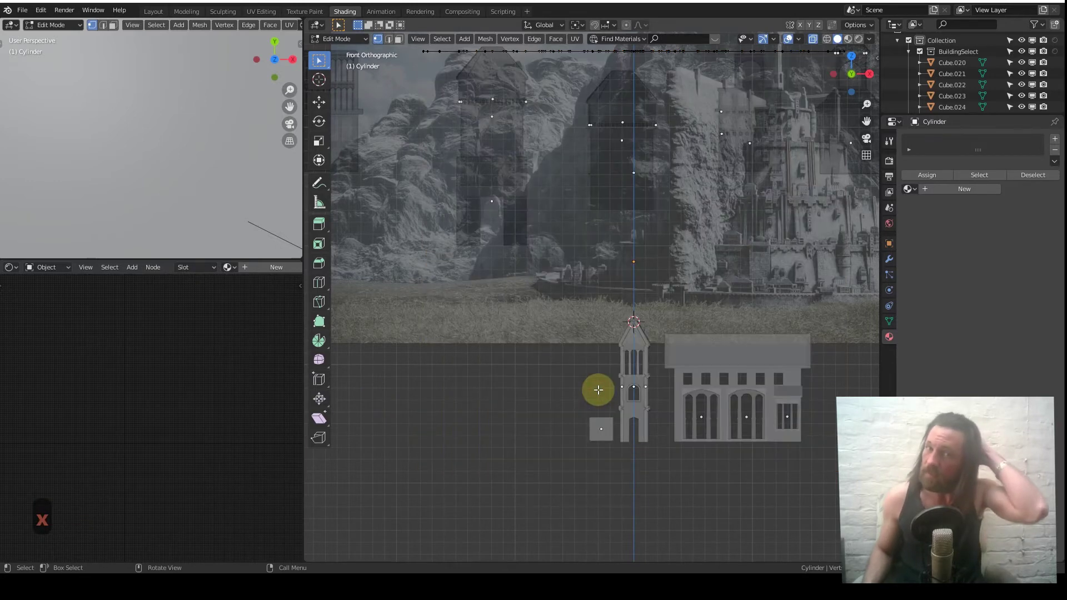
Examine the disc's topology in Edit Mode and compare its diameter with the innermost ring wall from above.
{"action": "key", "text": "Tab"}
{"action": "mouse_move", "coordinate": [626, 284]}
{"action": "middle_mouse_down"}
{"action": "mouse_move", "coordinate": [595, 300]}
{"action": "mouse_move", "coordinate": [637, 201]}
{"action": "mouse_move", "coordinate": [645, 289]}
{"action": "middle_mouse_up"}
{"action": "scroll", "coordinate": [610, 258], "scroll_direction": "down", "scroll_amount": 5}
{"action": "middle_click_drag", "start_coordinate": [598, 395], "coordinate": [587, 264], "text": "shift"}
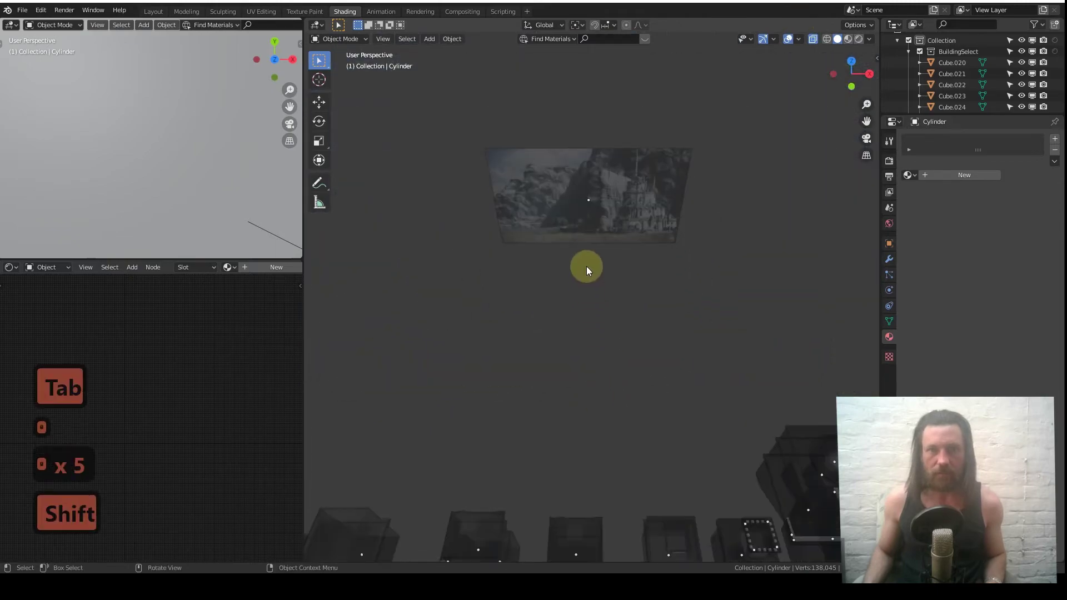
{"action": "middle_click_drag", "start_coordinate": [600, 330], "coordinate": [603, 151], "text": "shift"}
{"action": "scroll", "coordinate": [606, 327], "scroll_direction": "down", "scroll_amount": 3}
{"action": "middle_click_drag", "start_coordinate": [585, 429], "coordinate": [616, 250], "text": "shift"}
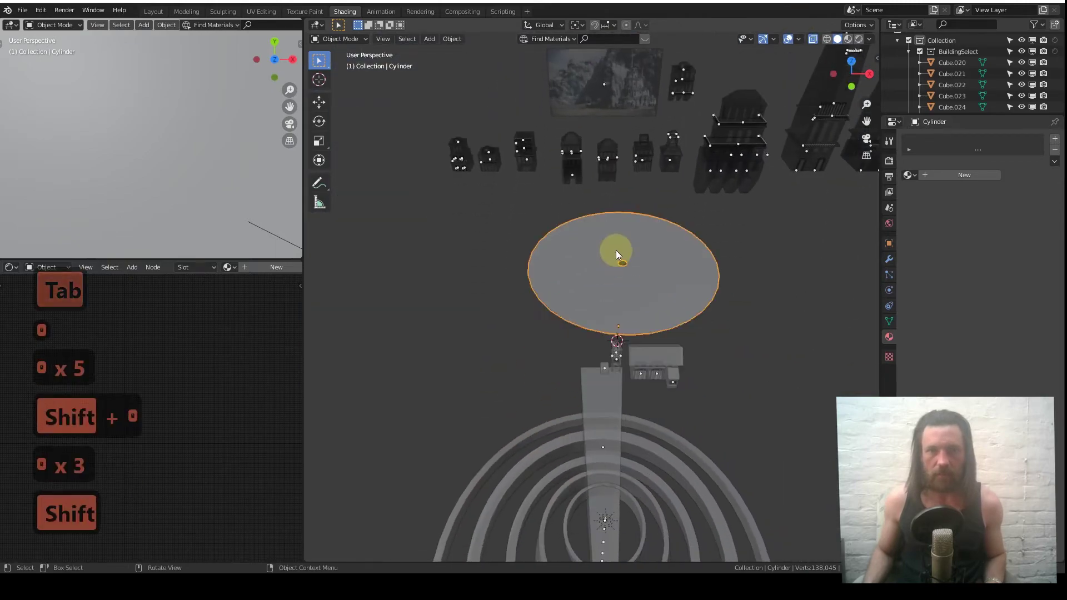
{"action": "scroll", "coordinate": [645, 303], "scroll_direction": "up", "scroll_amount": 2}
{"action": "key", "text": "Tab"}
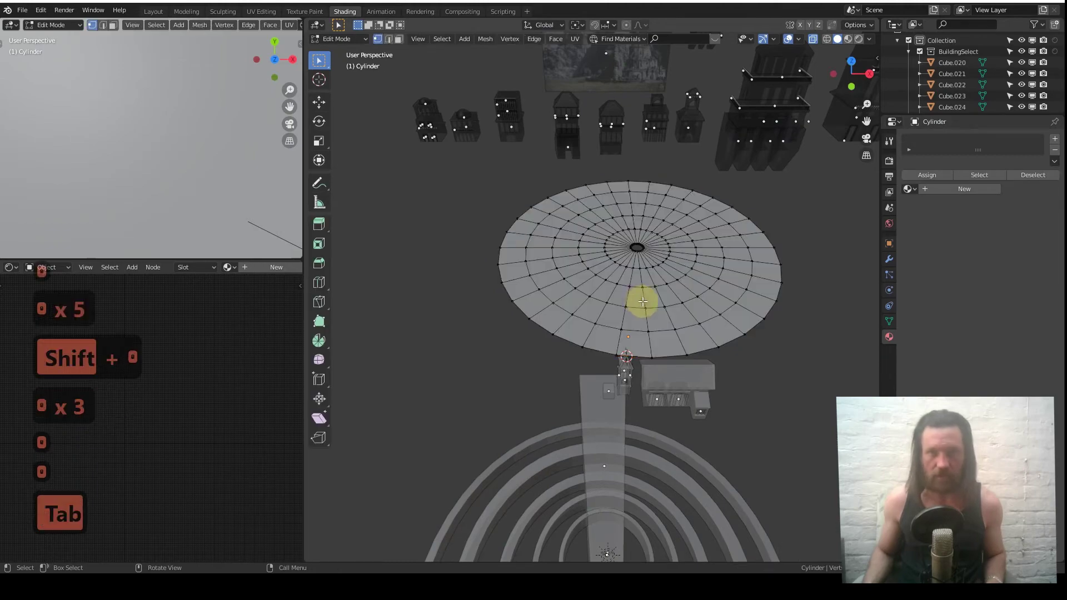
{"action": "scroll", "coordinate": [641, 300], "scroll_direction": "up", "scroll_amount": 4}
{"action": "scroll", "coordinate": [639, 299], "scroll_direction": "down", "scroll_amount": 1}
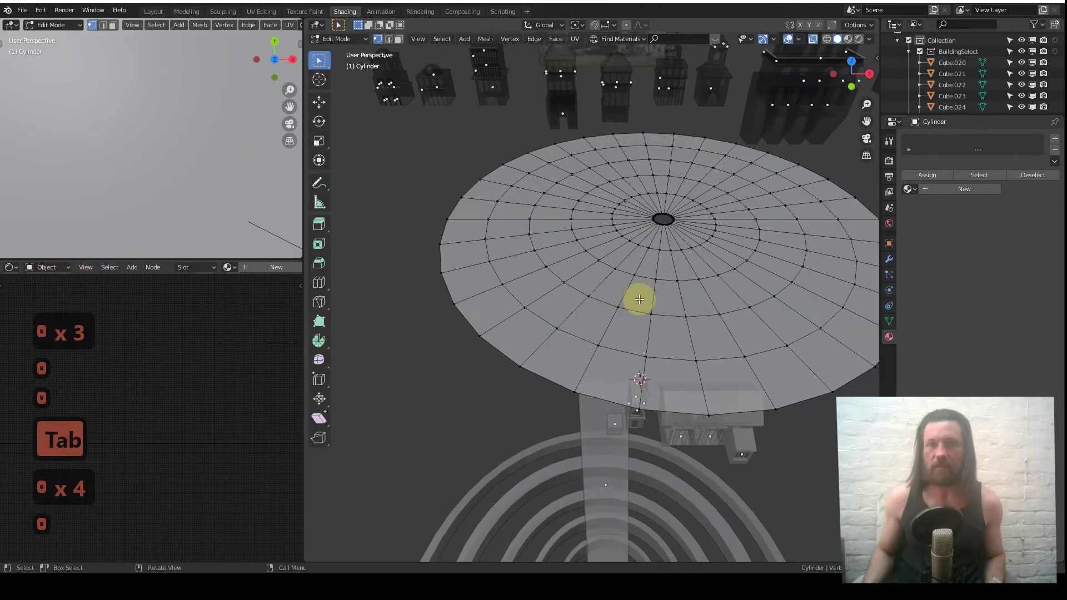
{"action": "key", "text": "Tab"}
{"action": "key", "text": "KP_7"}
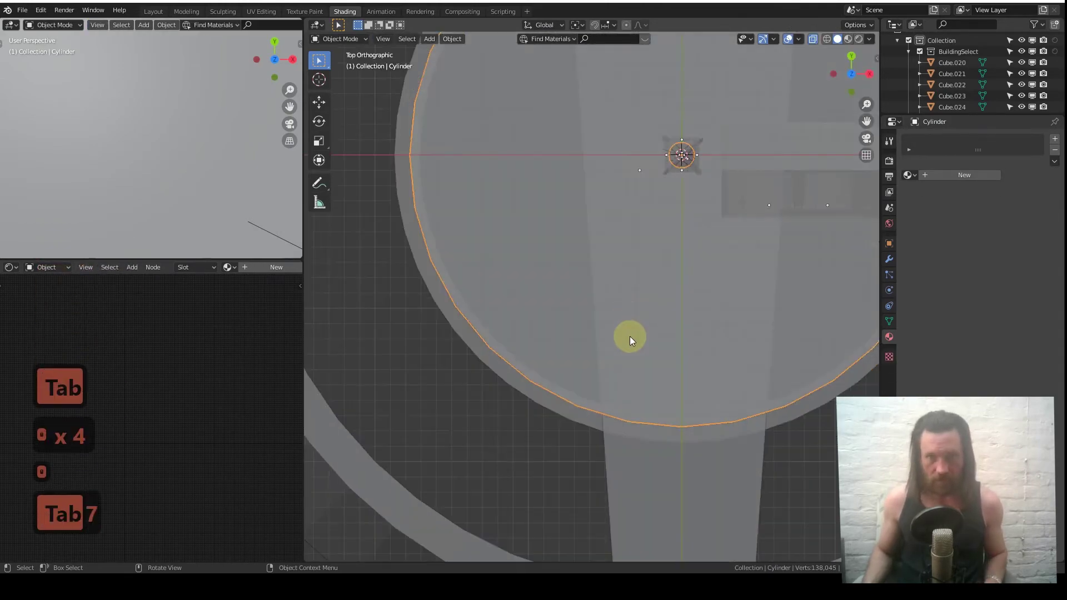
{"action": "scroll", "coordinate": [630, 331], "scroll_direction": "down", "scroll_amount": 4}
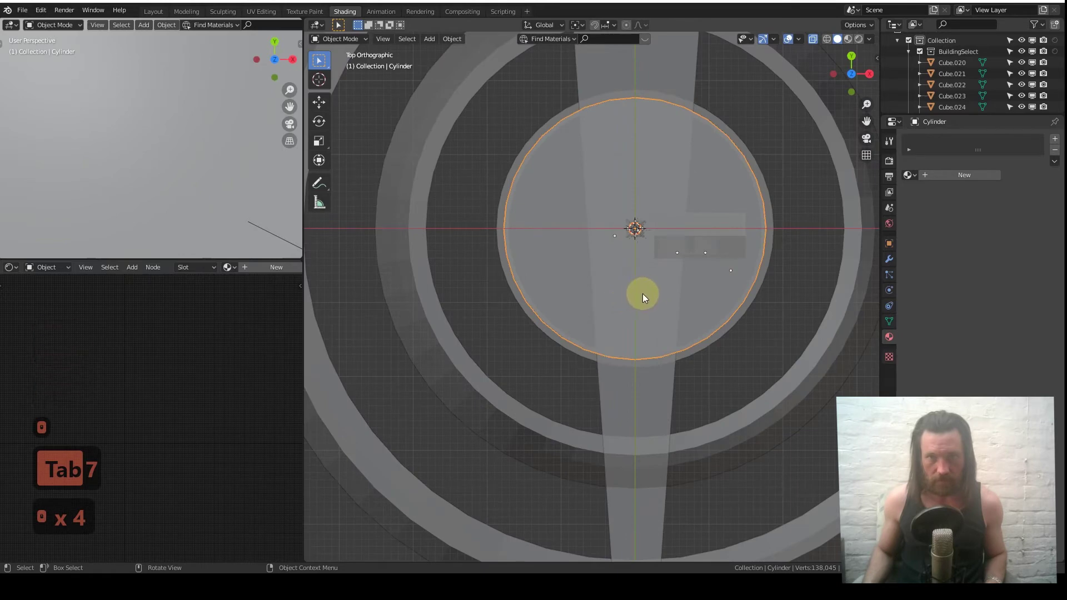
{"action": "middle_click_drag", "start_coordinate": [648, 292], "coordinate": [675, 220]}
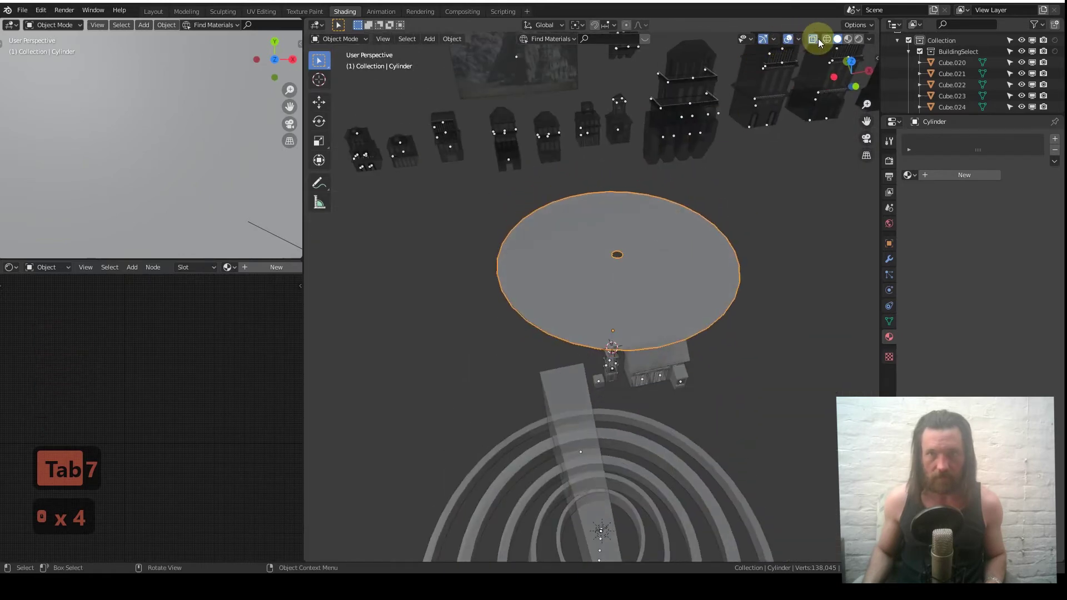
Turn off X-Ray and lower the disc along the Z axis into the innermost ring wall.
{"action": "left_click", "coordinate": [818, 39]}
{"action": "scroll", "coordinate": [641, 238], "scroll_direction": "down", "scroll_amount": 3}
{"action": "middle_click_drag", "start_coordinate": [576, 443], "coordinate": [609, 259], "text": "shift"}
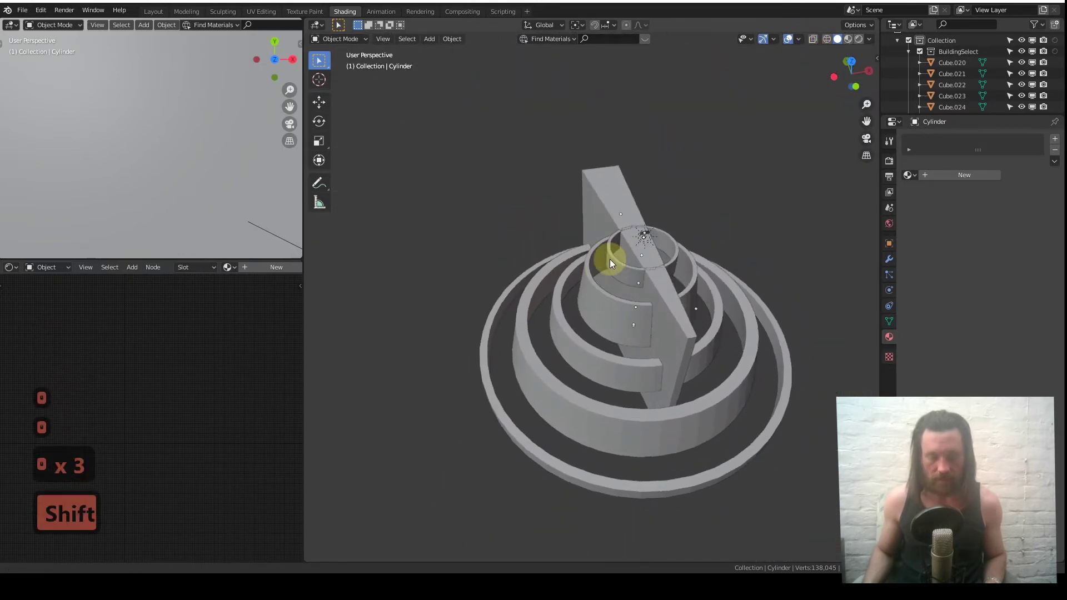
{"action": "key", "text": "g"}
{"action": "key", "text": "z"}
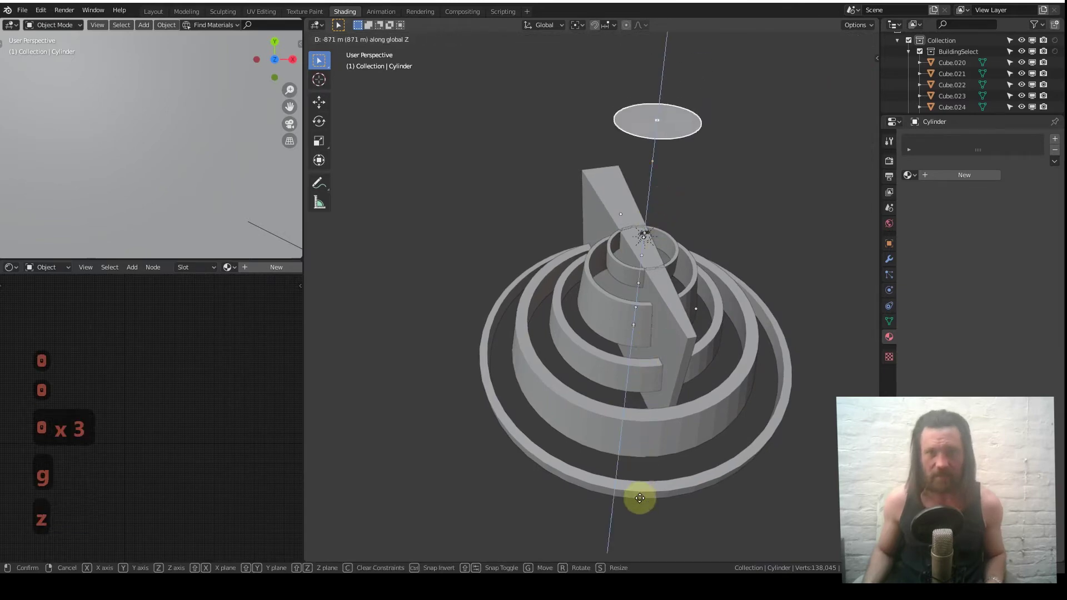
{"action": "left_click", "coordinate": [648, 67]}
{"action": "scroll", "coordinate": [649, 265], "scroll_direction": "up", "scroll_amount": 5}
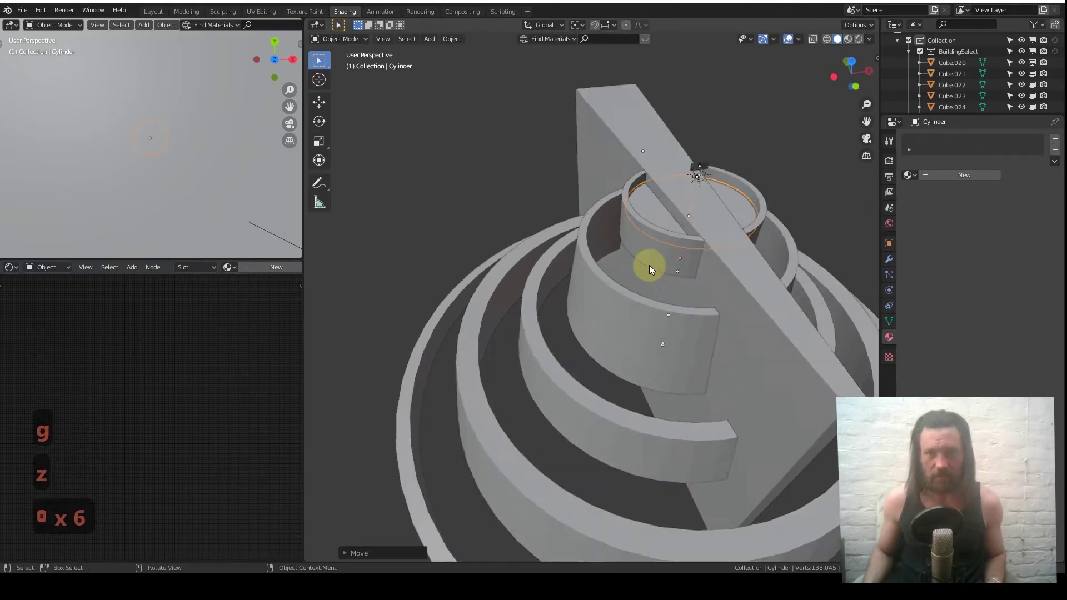
{"action": "scroll", "coordinate": [649, 266], "scroll_direction": "up", "scroll_amount": 2}
{"action": "middle_click_drag", "start_coordinate": [645, 228], "coordinate": [533, 224], "text": "shift"}
{"action": "middle_click_drag", "start_coordinate": [625, 194], "coordinate": [509, 202], "text": "shift"}
{"action": "scroll", "coordinate": [599, 228], "scroll_direction": "up", "scroll_amount": 1}
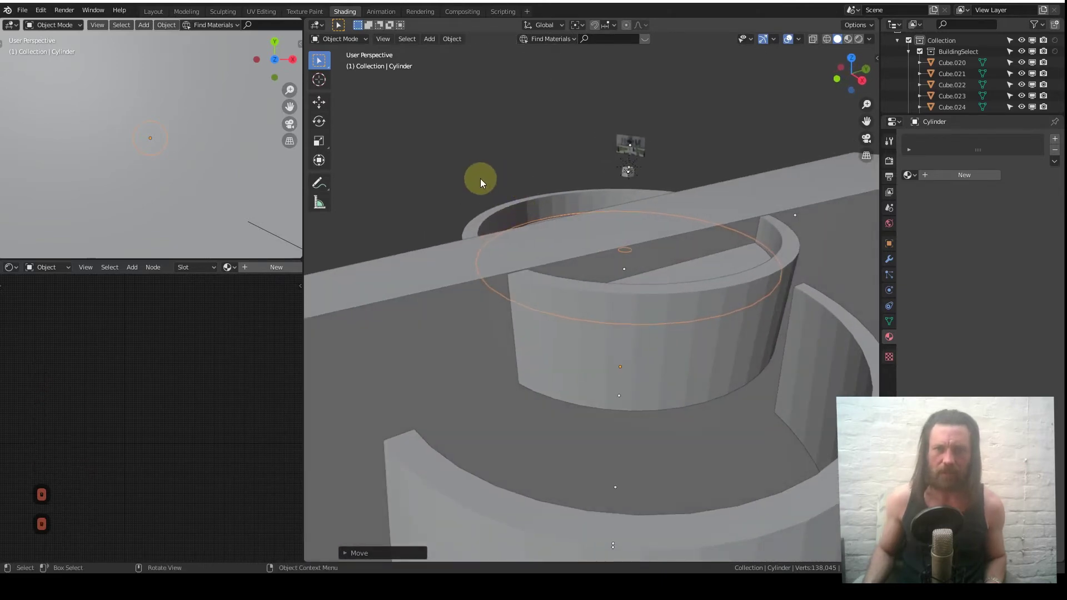
Scale up the courtyard reference image above the top ring in front view and shrink it back to a small plane.
{"action": "key", "text": "KP_1"}
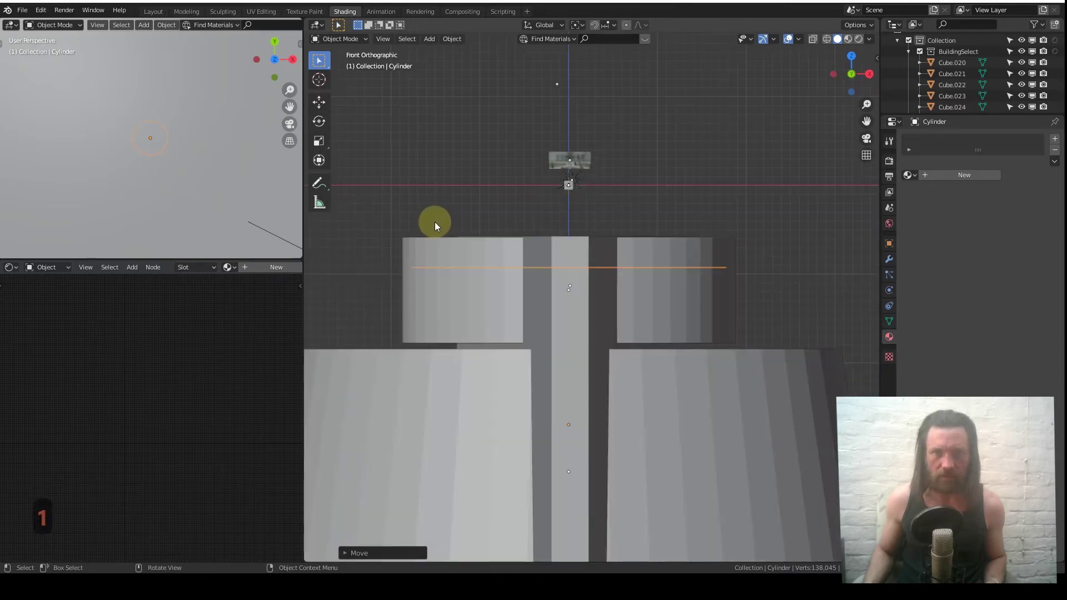
{"action": "scroll", "coordinate": [445, 195], "scroll_direction": "up", "scroll_amount": 2}
{"action": "left_click", "coordinate": [564, 127]}
{"action": "key", "text": "s"}
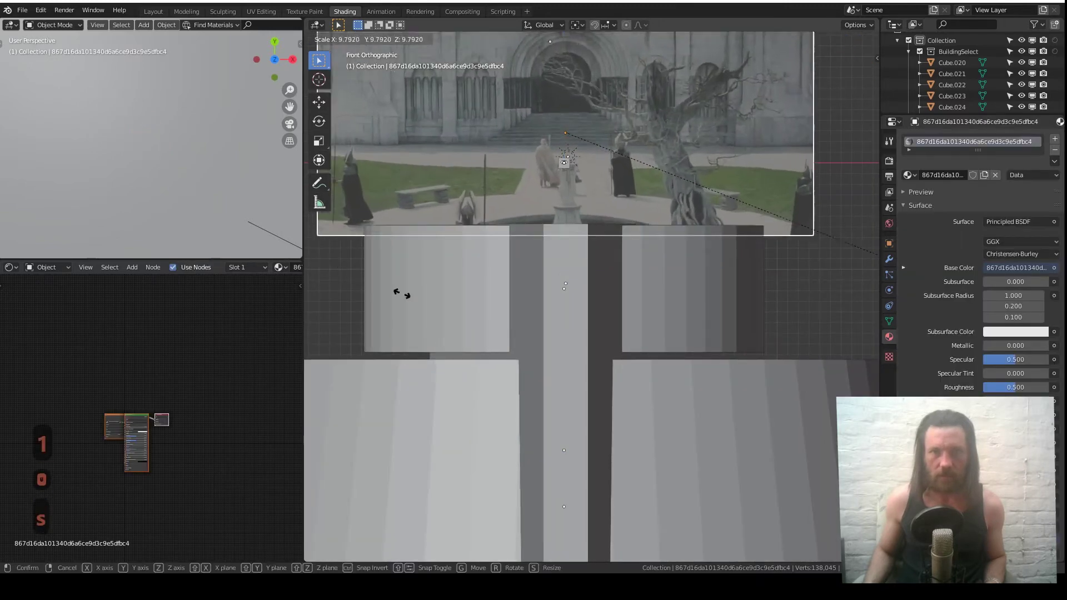
{"action": "left_click", "coordinate": [474, 286]}
{"action": "key", "text": "s"}
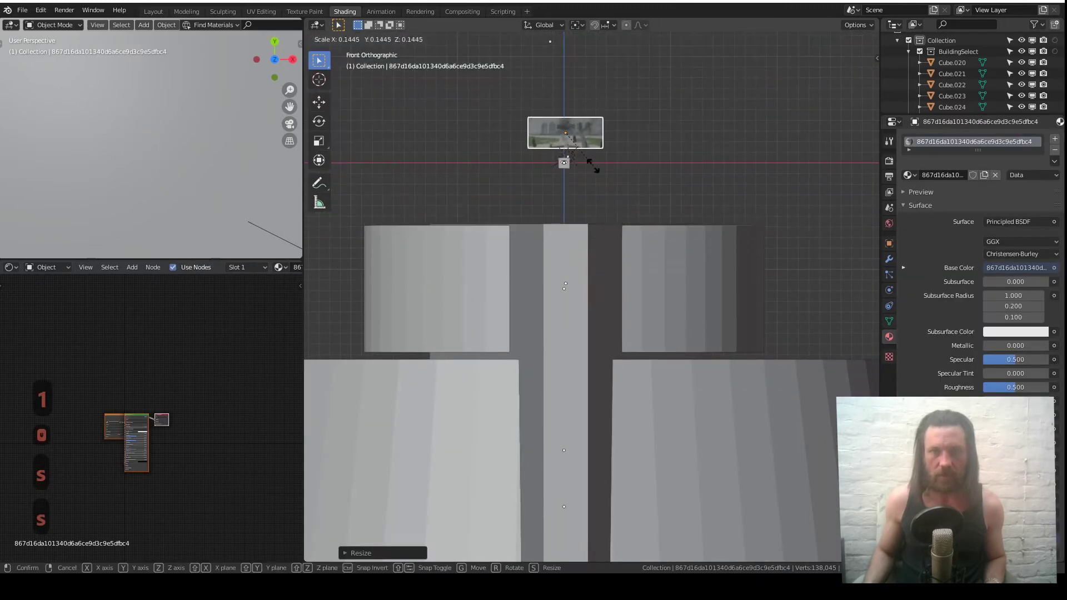
{"action": "left_click", "coordinate": [589, 167]}
Lower the MinasTirith1 reference image along the Z axis to the tiered rings and scale it up by about 4.8.
{"action": "scroll", "coordinate": [563, 162], "scroll_direction": "down", "scroll_amount": 5}
{"action": "scroll", "coordinate": [562, 161], "scroll_direction": "down", "scroll_amount": 5}
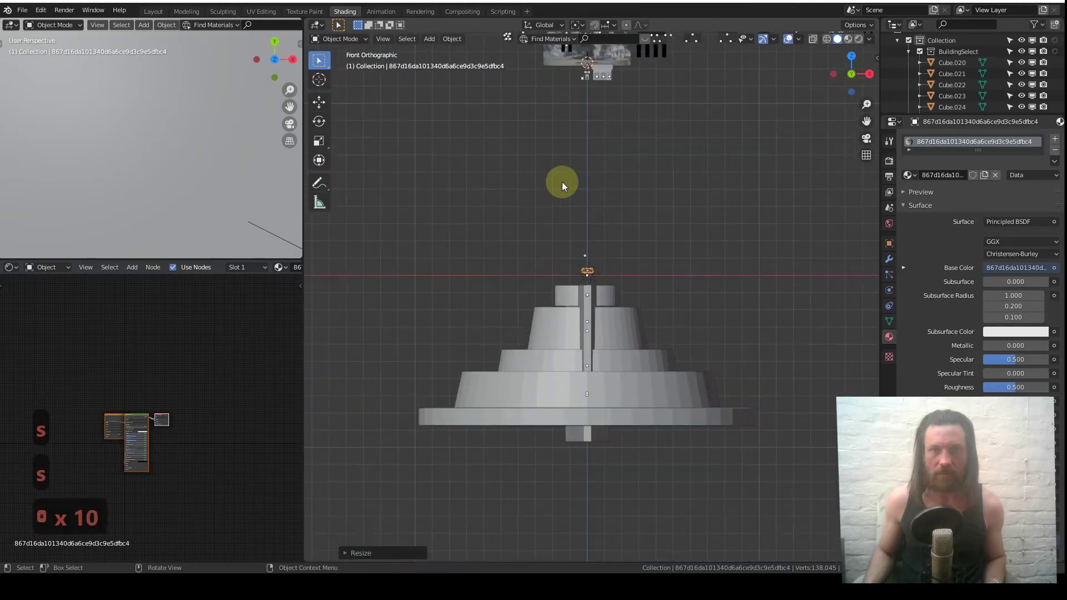
{"action": "scroll", "coordinate": [589, 169], "scroll_direction": "up", "scroll_amount": 3, "text": "shift"}
{"action": "left_click", "coordinate": [571, 90]}
{"action": "key", "text": "g"}
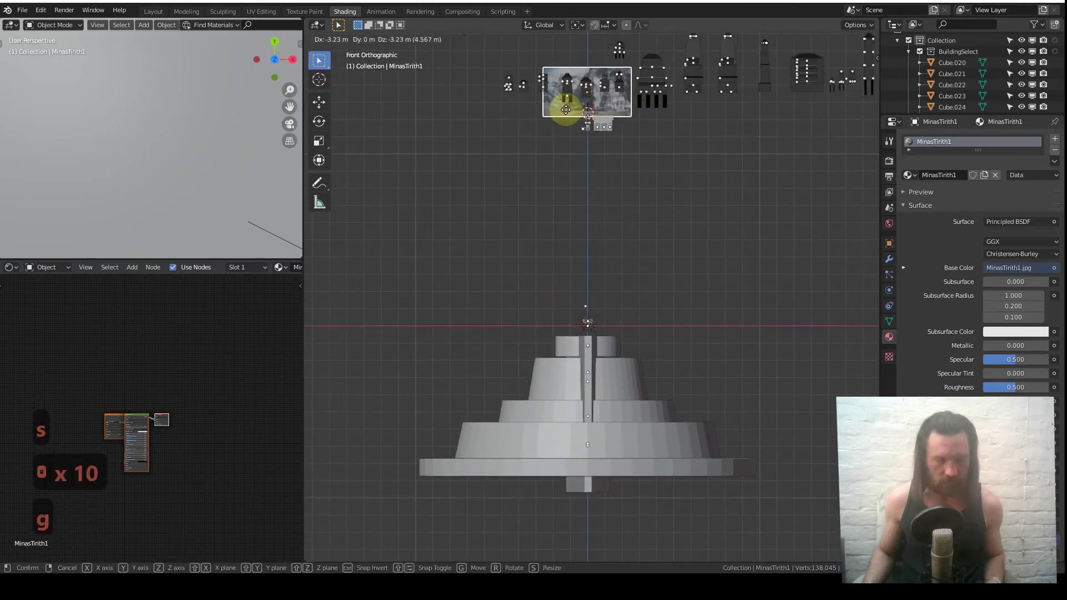
{"action": "key", "text": "z"}
{"action": "left_click", "coordinate": [549, 300]}
{"action": "key", "text": "s"}
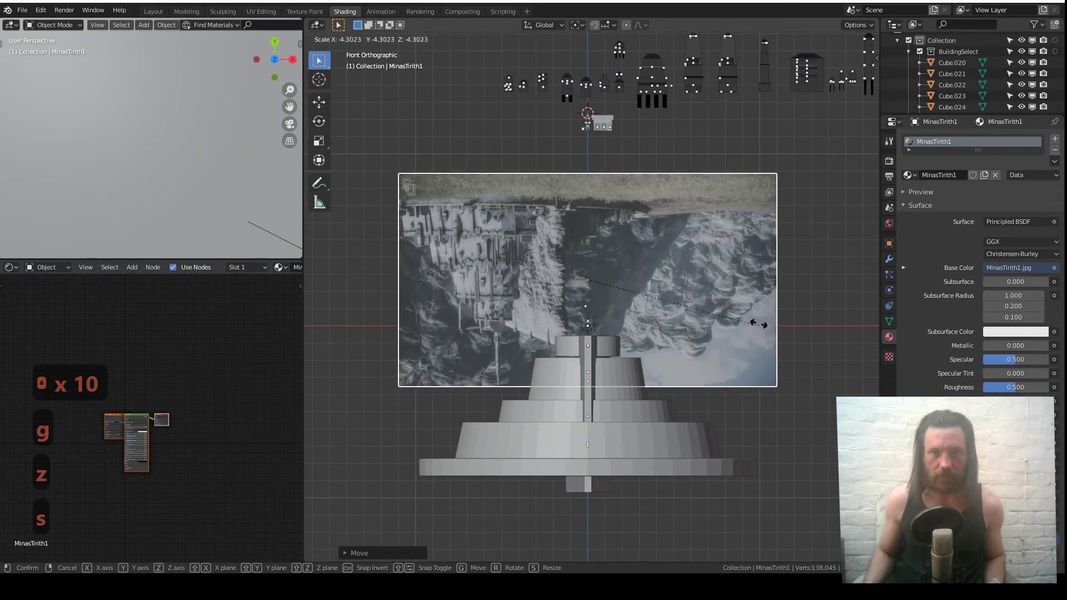
{"action": "right_click", "coordinate": [702, 288]}
{"action": "key", "text": "s"}
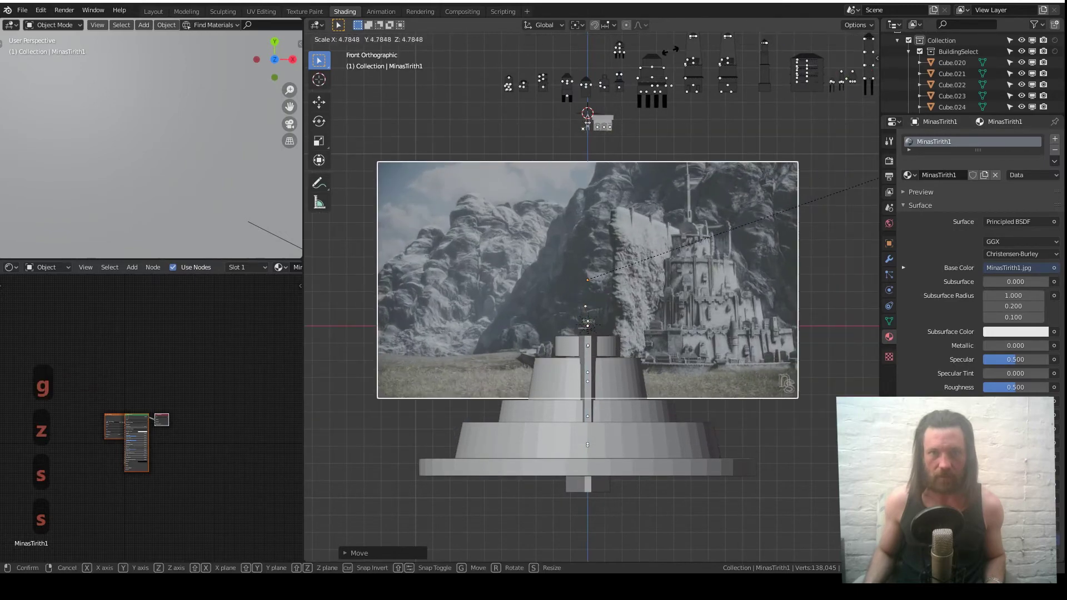
{"action": "left_click", "coordinate": [710, 120]}
Examine the city's tier walls and rock spur in the enlarged MinasTirith1 reference image.
{"action": "scroll", "coordinate": [710, 120], "scroll_direction": "up", "scroll_amount": 4}
{"action": "middle_click_drag", "start_coordinate": [710, 120], "coordinate": [638, 156], "text": "shift"}
{"action": "scroll", "coordinate": [705, 111], "scroll_direction": "up", "scroll_amount": 3}
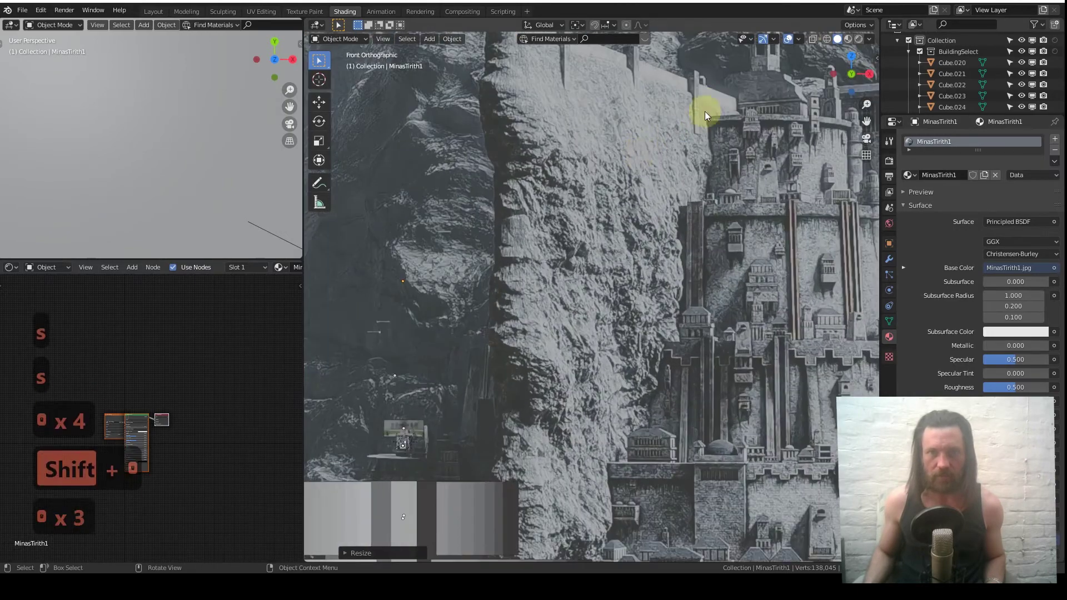
{"action": "middle_click_drag", "start_coordinate": [705, 111], "coordinate": [608, 156], "text": "shift"}
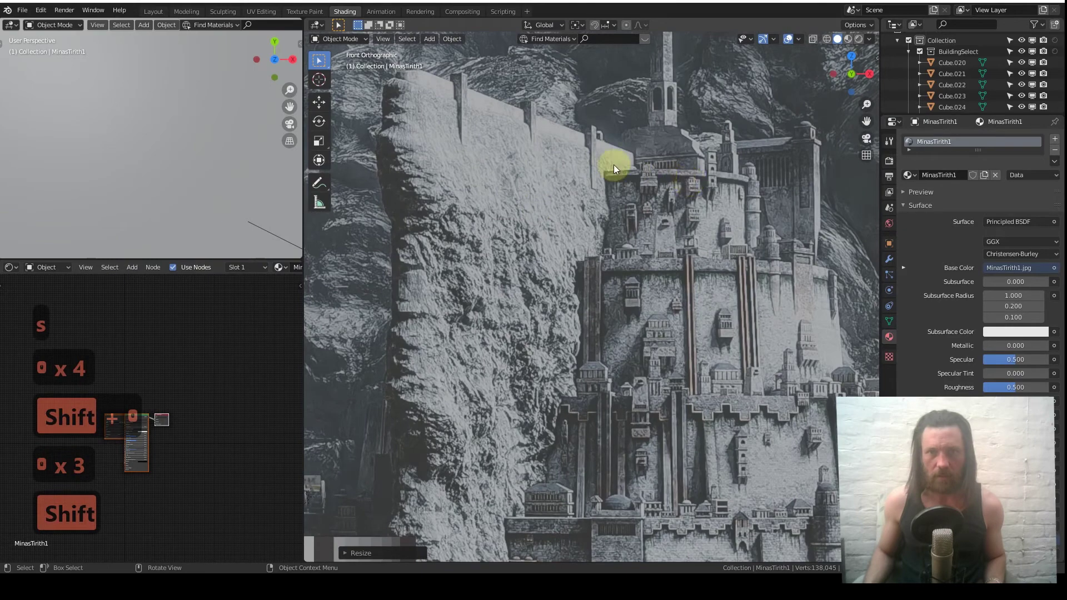
{"action": "scroll", "coordinate": [548, 309], "scroll_direction": "down", "scroll_amount": 4}
{"action": "scroll", "coordinate": [567, 365], "scroll_direction": "down", "scroll_amount": 3}
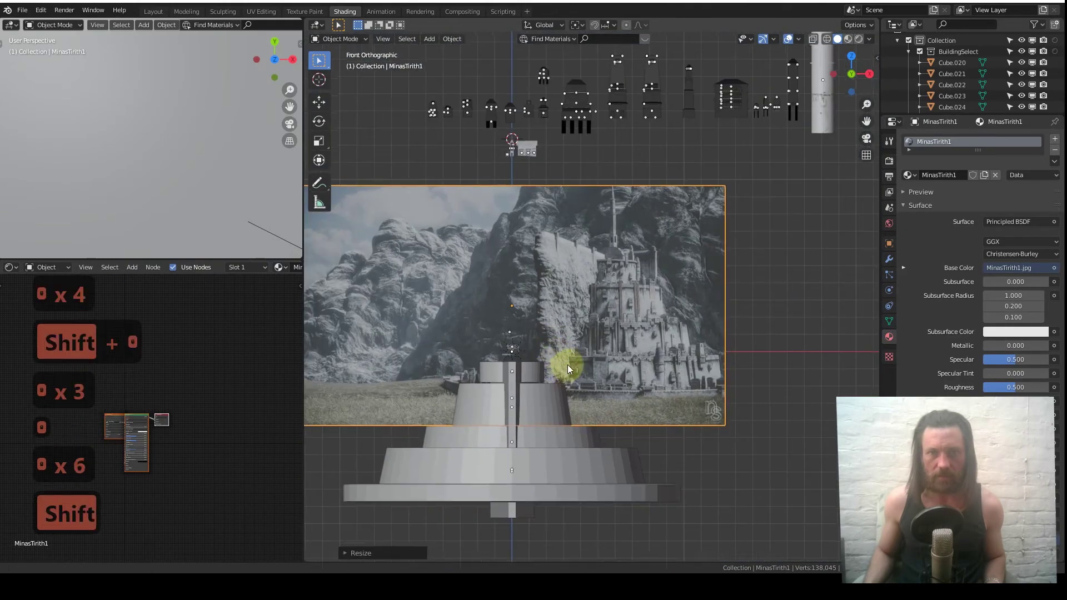
Raise the MinasTirith1 reference image along the Z axis until it sits clear above the tiered rings.
{"action": "middle_click_drag", "start_coordinate": [567, 365], "coordinate": [629, 252], "text": "shift"}
{"action": "scroll", "coordinate": [626, 252], "scroll_direction": "up", "scroll_amount": 3}
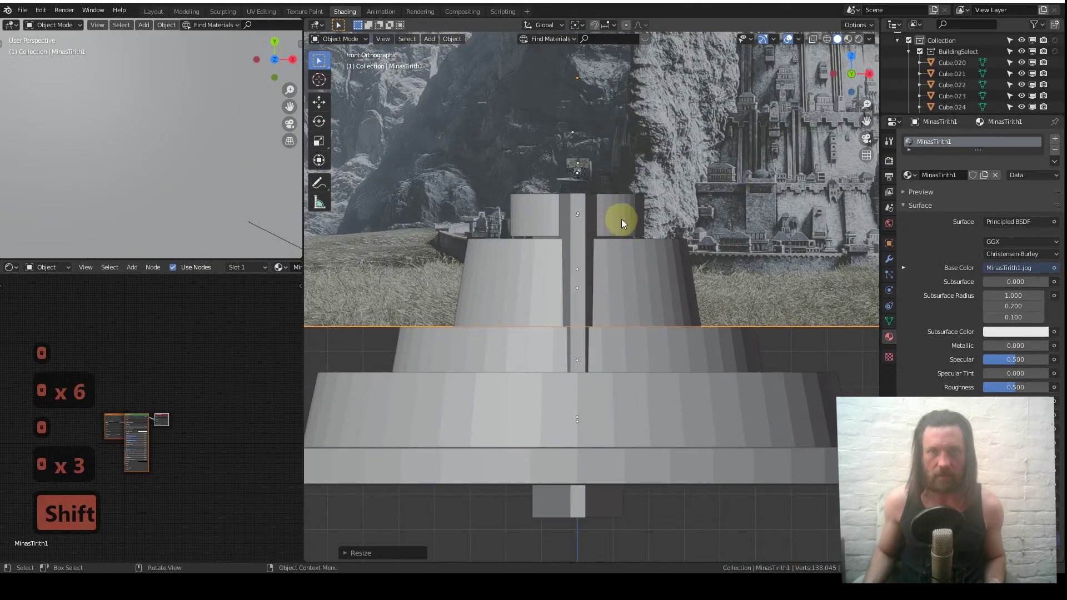
{"action": "scroll", "coordinate": [673, 253], "scroll_direction": "down", "scroll_amount": 4}
{"action": "key", "text": "g"}
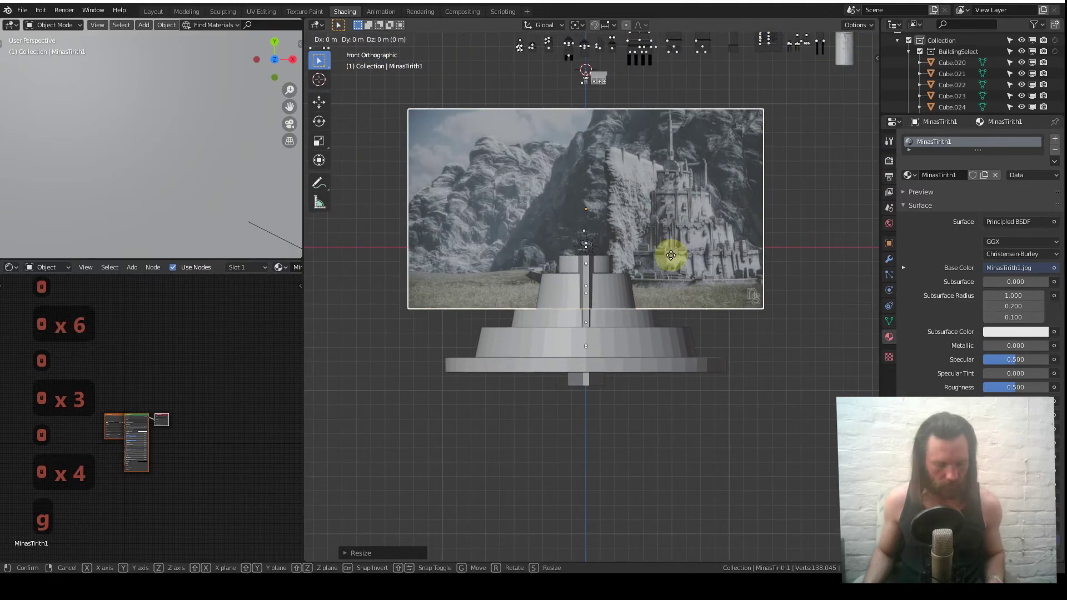
{"action": "key", "text": "z"}
{"action": "left_click", "coordinate": [694, 141]}
Lower all the city's ring walls together along the Z axis to just below the top disc, leaving the rock spur in place.
{"action": "scroll", "coordinate": [665, 300], "scroll_direction": "up", "scroll_amount": 4}
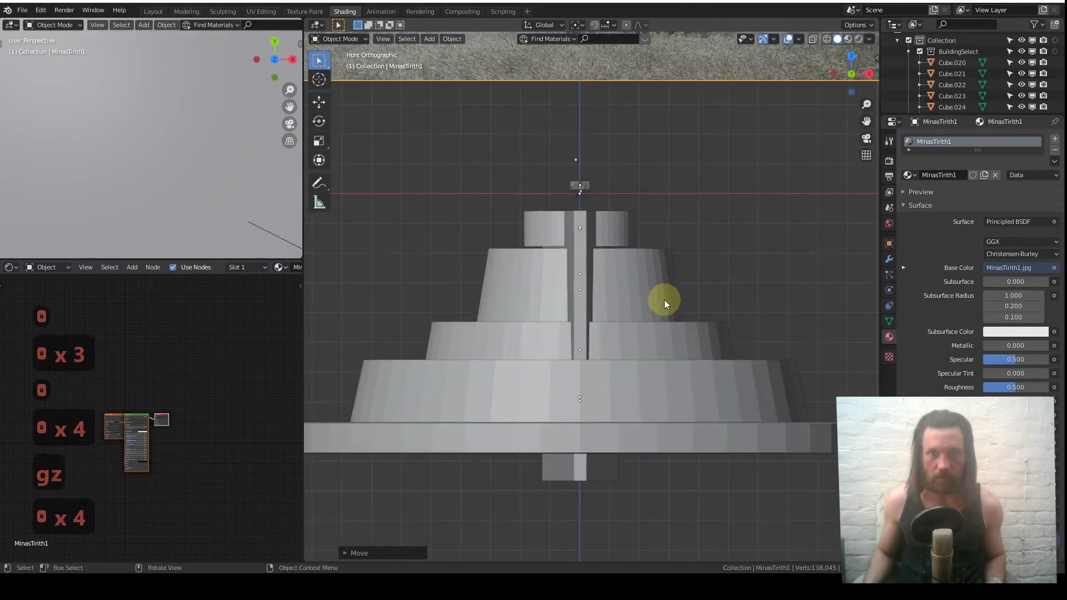
{"action": "left_click", "coordinate": [615, 231]}
{"action": "left_click_drag", "start_coordinate": [638, 188], "coordinate": [688, 409]}
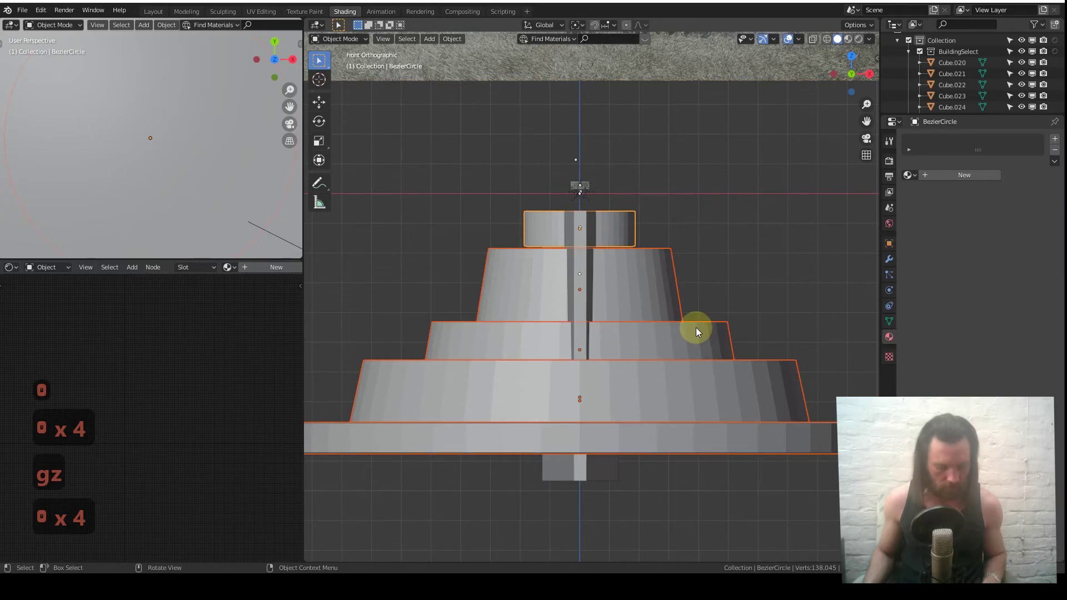
{"action": "key", "text": "g"}
{"action": "key", "text": "z"}
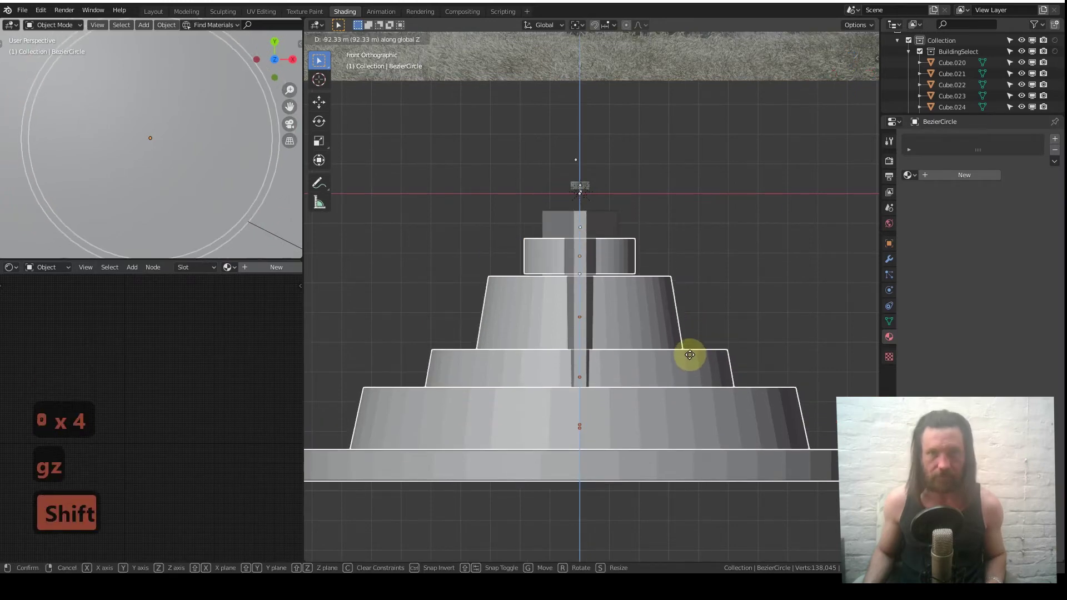
{"action": "left_click", "coordinate": [699, 321]}
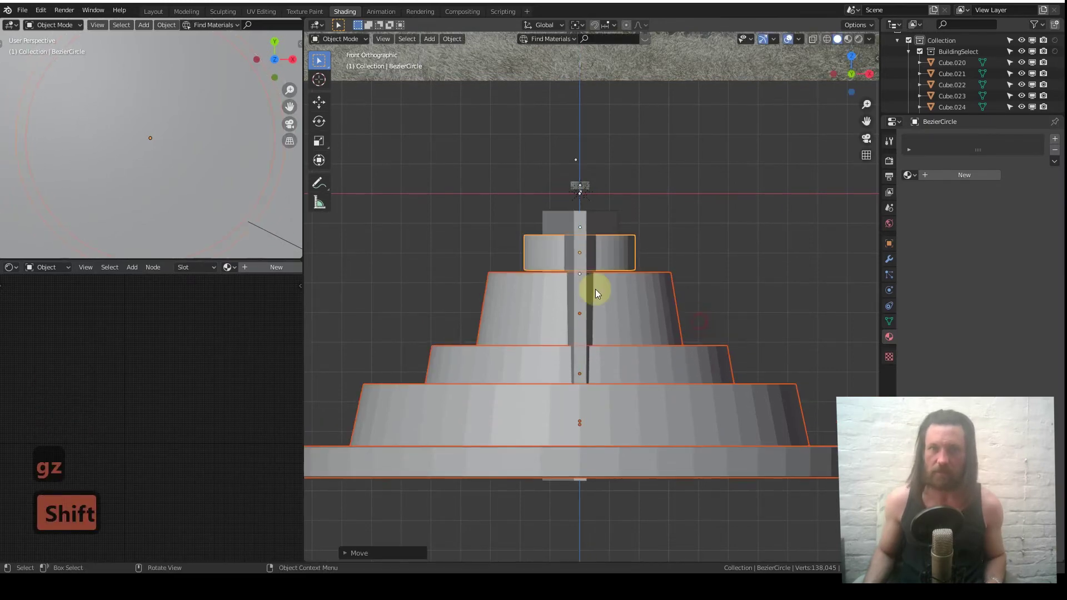
{"action": "mouse_move", "coordinate": [596, 289]}
{"action": "middle_mouse_down"}
{"action": "mouse_move", "coordinate": [483, 322]}
{"action": "mouse_move", "coordinate": [560, 331]}
{"action": "mouse_move", "coordinate": [525, 329]}
{"action": "mouse_move", "coordinate": [643, 310]}
{"action": "mouse_move", "coordinate": [607, 288]}
{"action": "middle_mouse_up"}
{"action": "scroll", "coordinate": [642, 310], "scroll_direction": "down", "scroll_amount": 2}
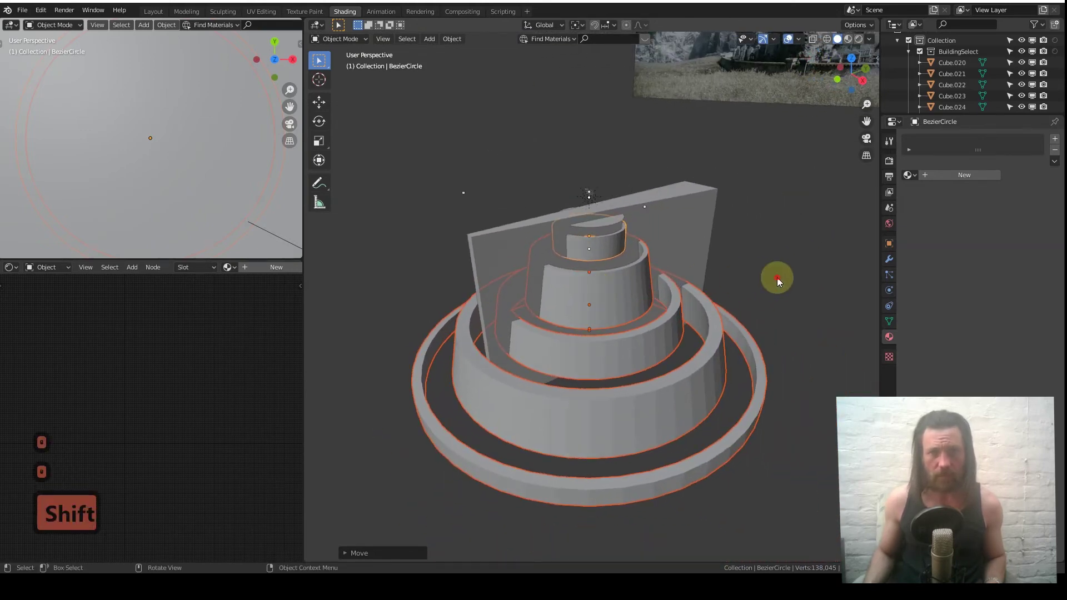
{"action": "left_click", "coordinate": [777, 278]}
Check the available mesh types for a landscape, and search the add-ons in the preferences for "ant".
{"action": "middle_click_drag", "start_coordinate": [613, 347], "coordinate": [632, 302]}
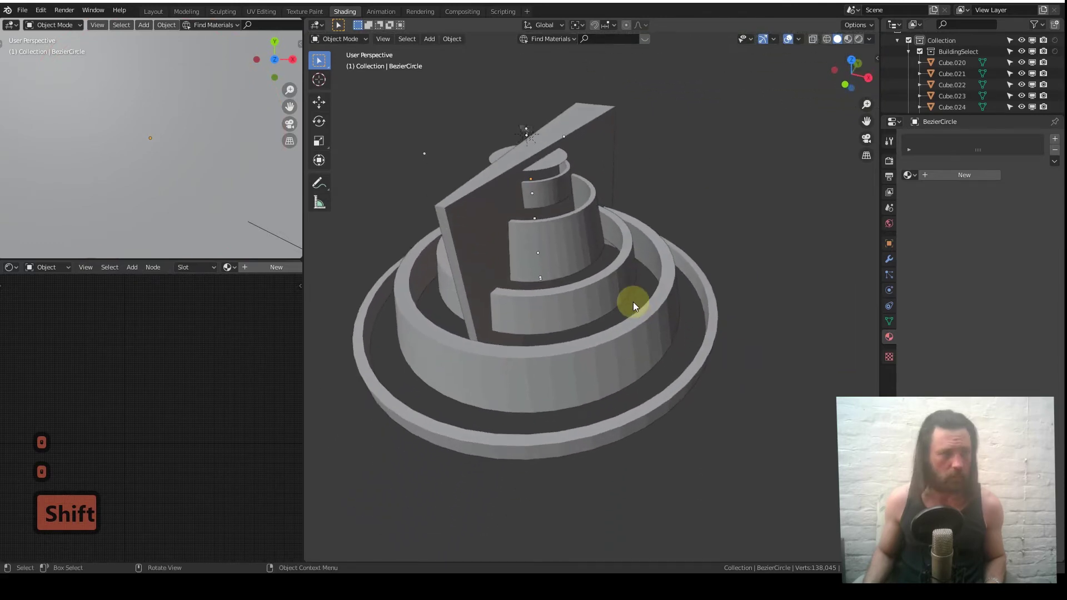
{"action": "key", "text": "shift+a"}
{"action": "mouse_move", "coordinate": [732, 291]}
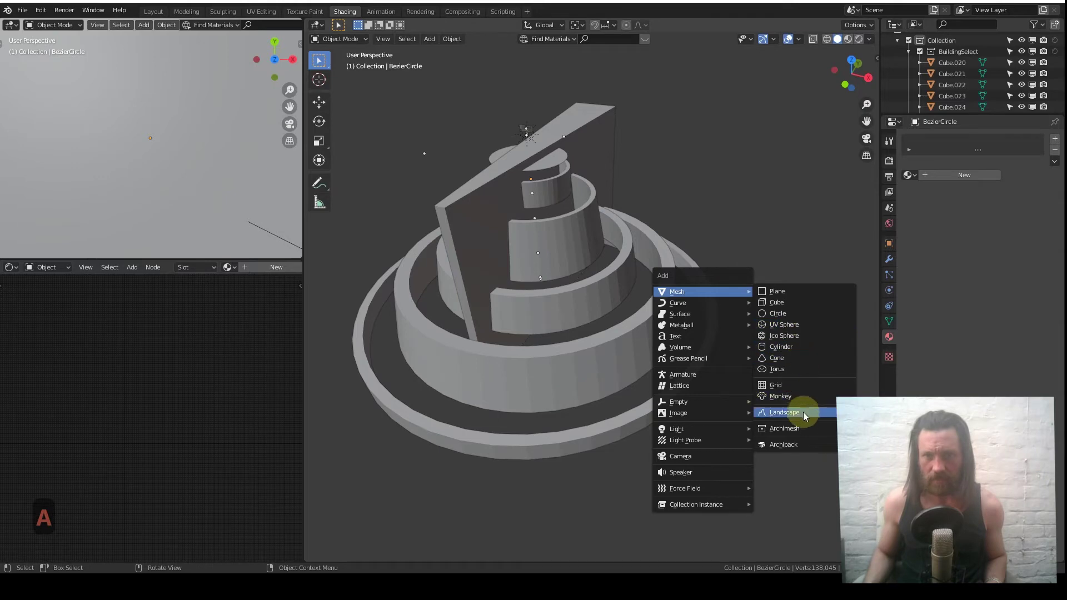
{"action": "left_click", "coordinate": [40, 11]}
{"action": "left_click", "coordinate": [104, 170]}
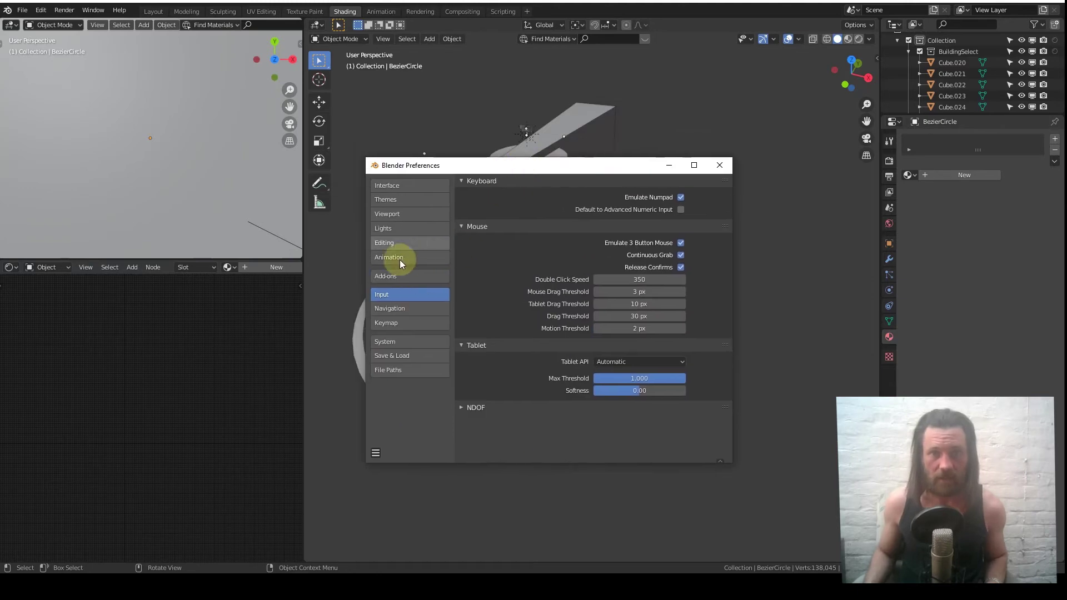
{"action": "left_click", "coordinate": [392, 278]}
{"action": "left_click", "coordinate": [683, 197]}
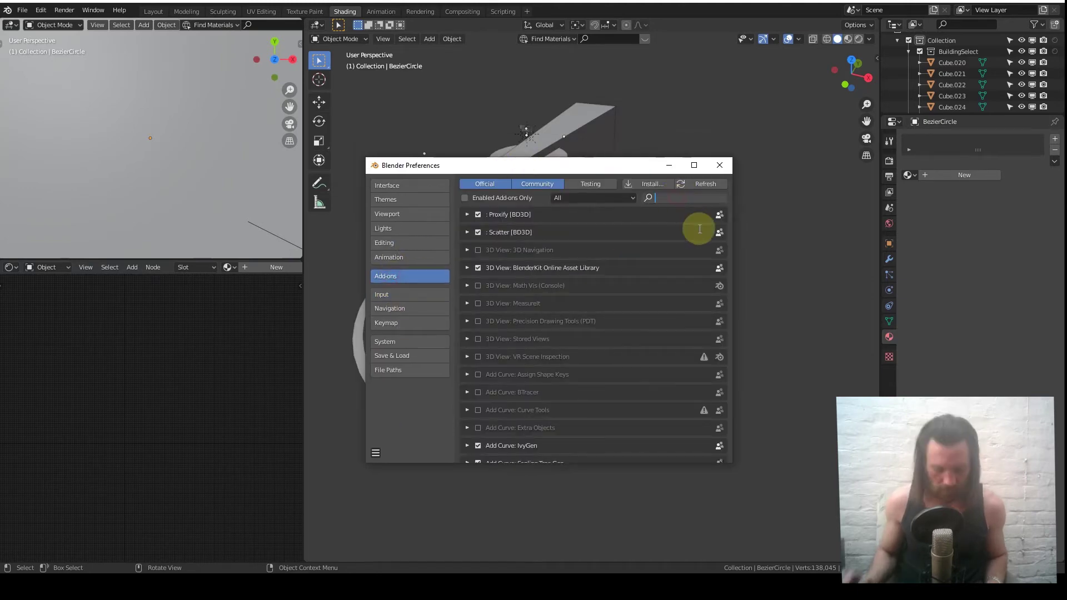
{"action": "type", "text": "an"}
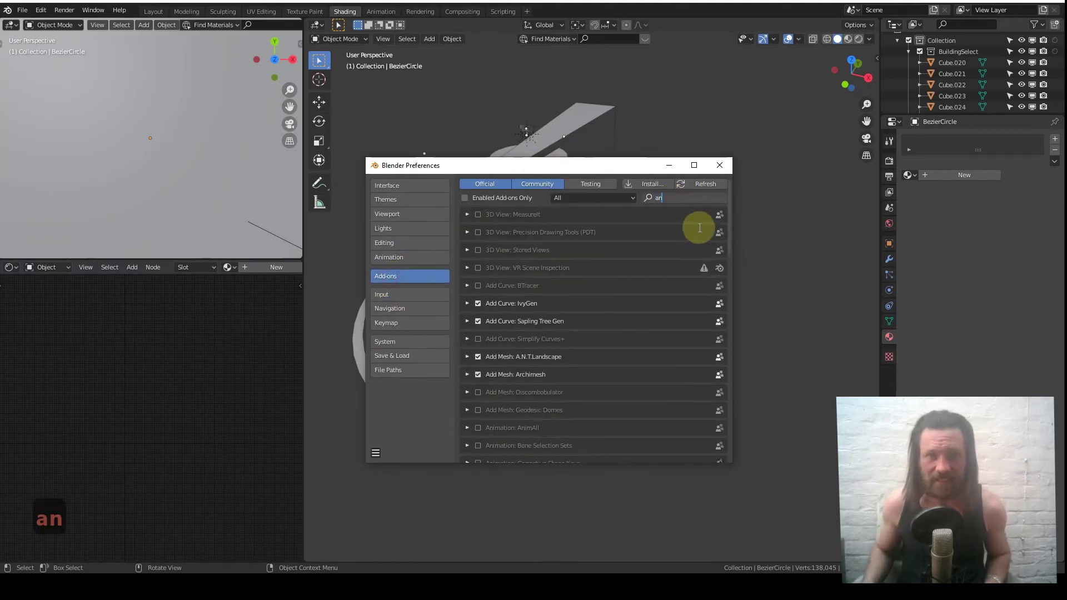
{"action": "type", "text": "t"}
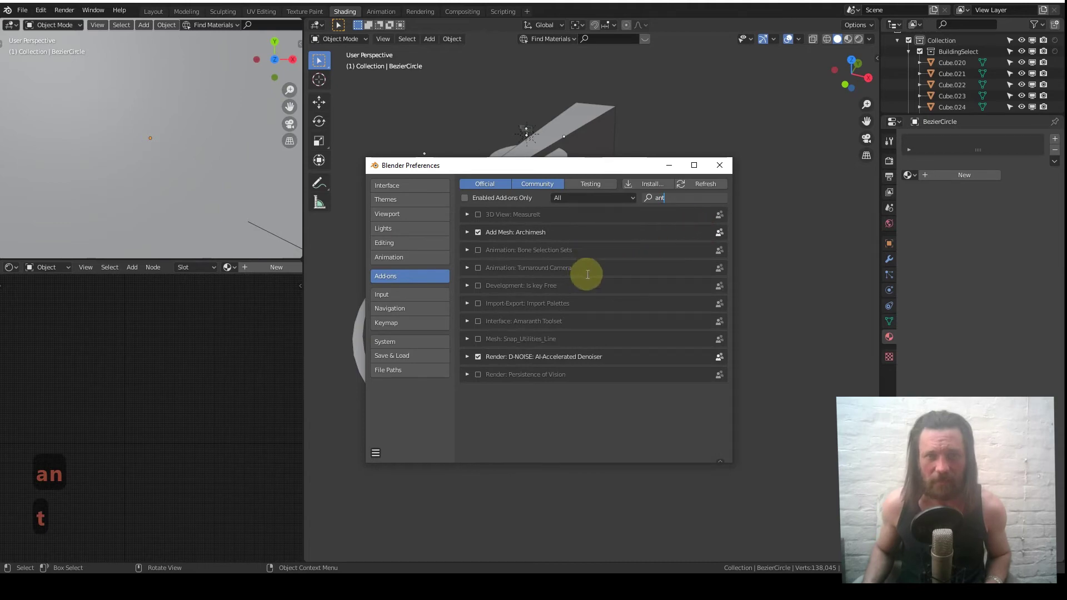
Replace the add-on search with "landscape" to check that A.N.T.Landscape is enabled, and close the preferences.
{"action": "key", "text": "BackSpace"}
{"action": "key", "text": "BackSpace"}
{"action": "key", "text": "BackSpace"}
{"action": "key", "text": "BackSpace"}
{"action": "key", "text": "BackSpace"}
{"action": "type", "text": "al"}
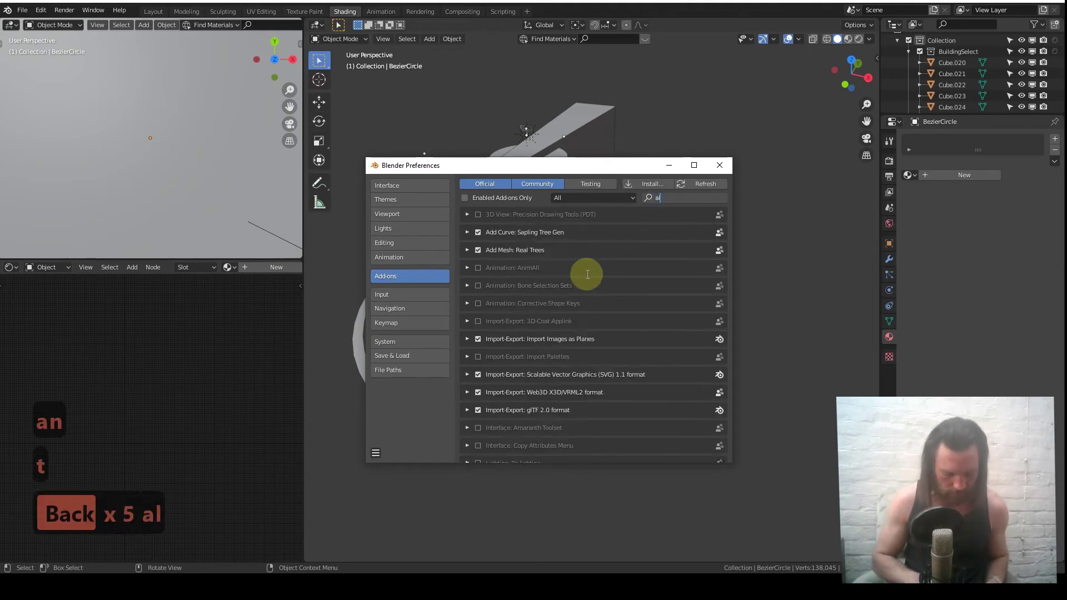
{"action": "key", "text": "BackSpace"}
{"action": "key", "text": "BackSpace"}
{"action": "key", "text": "BackSpace"}
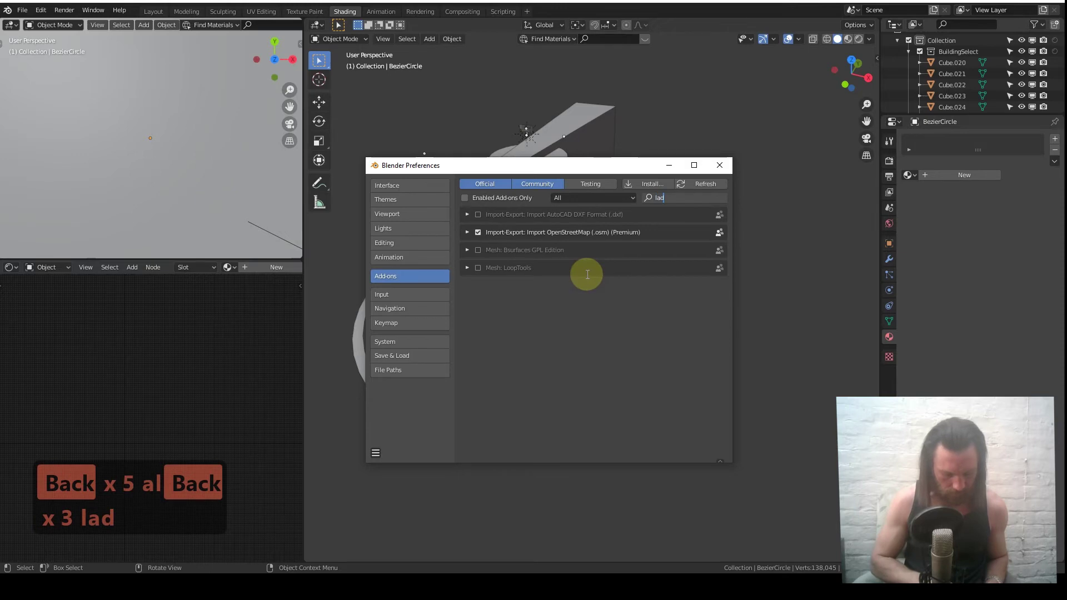
{"action": "type", "text": "n"}
{"action": "key", "text": "BackSpace"}
{"action": "key", "text": "BackSpace"}
{"action": "type", "text": "nd"}
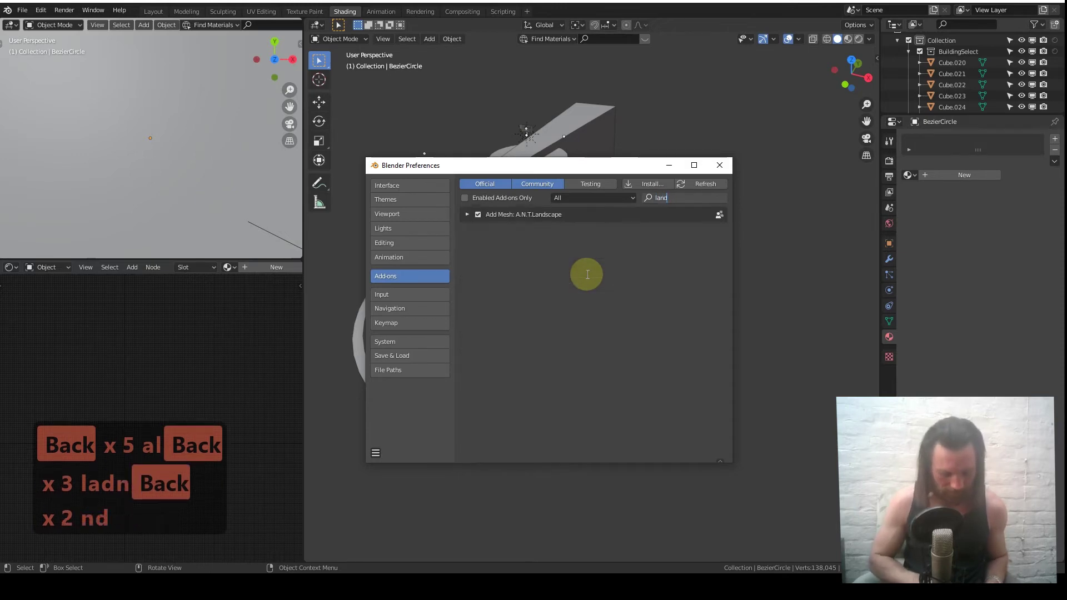
{"action": "type", "text": "scape"}
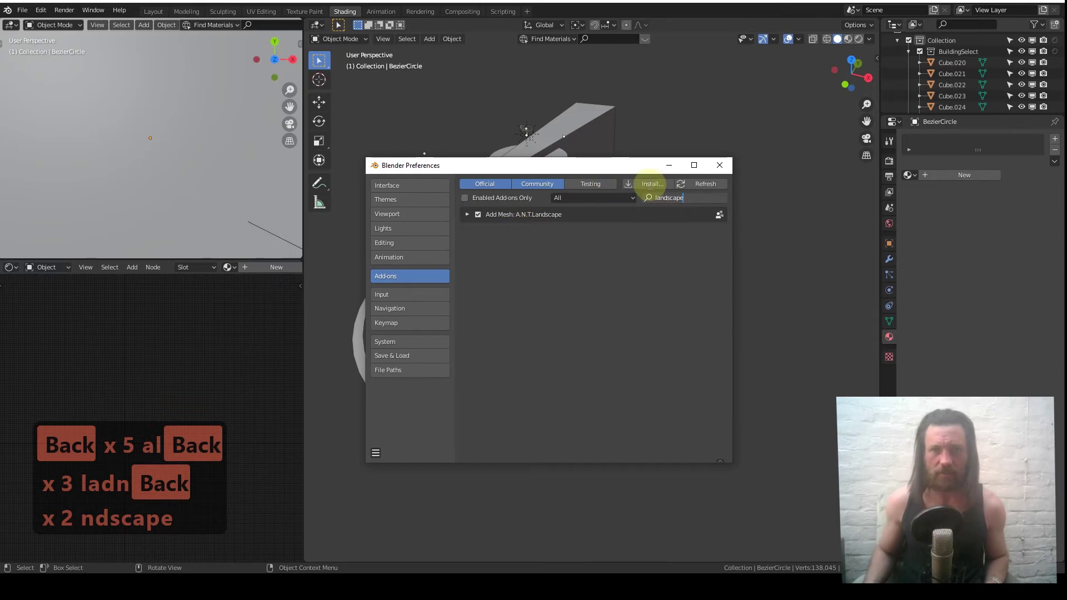
{"action": "left_click", "coordinate": [719, 167]}
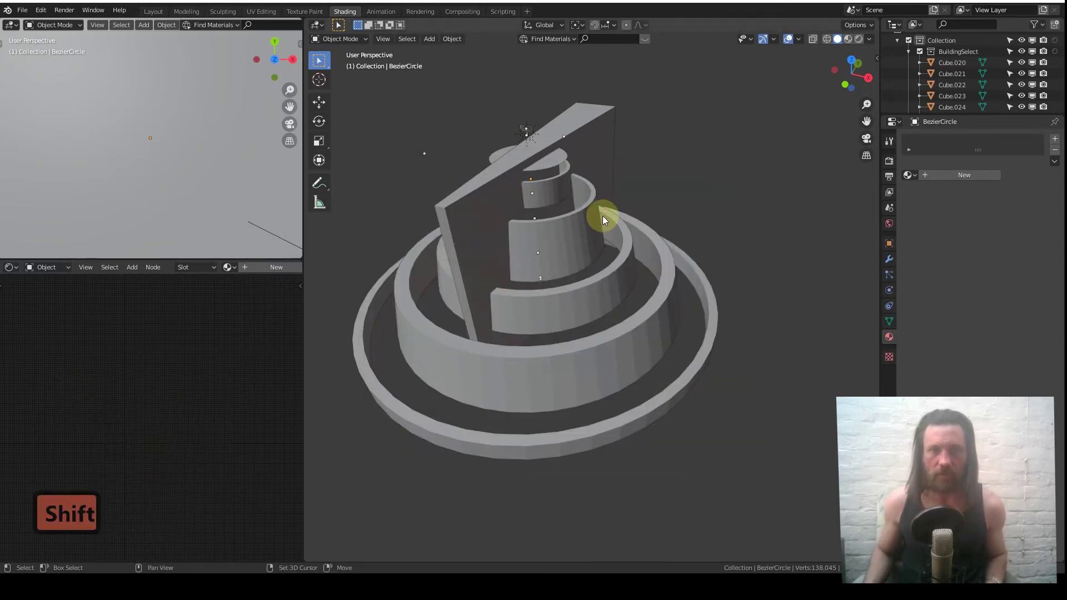
Add a Landscape mesh to the scene.
{"action": "key", "text": "shift+a"}
{"action": "mouse_move", "coordinate": [603, 216]}
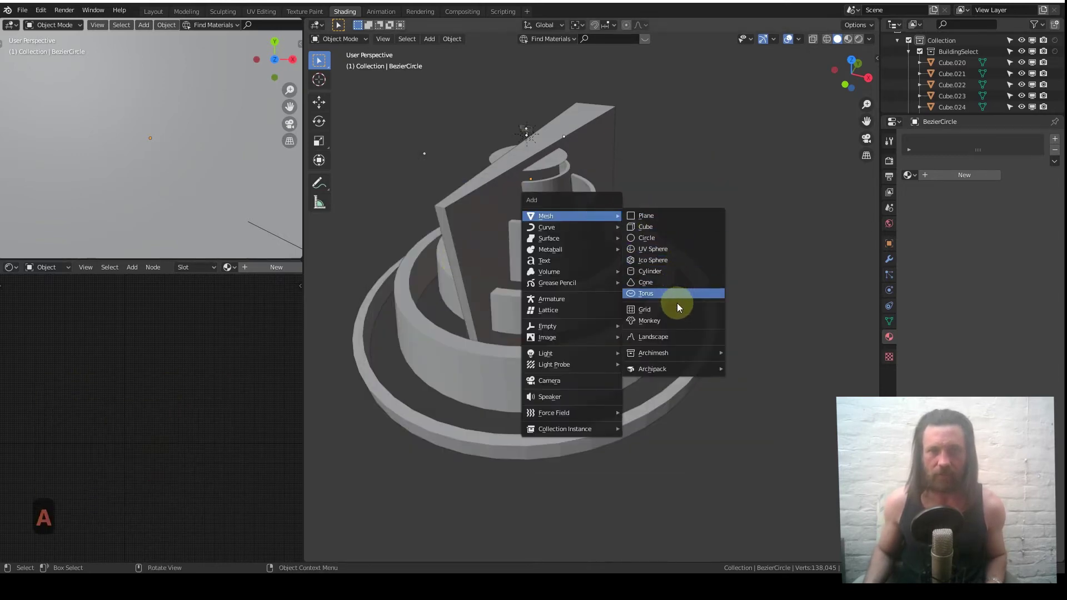
{"action": "left_click", "coordinate": [672, 336]}
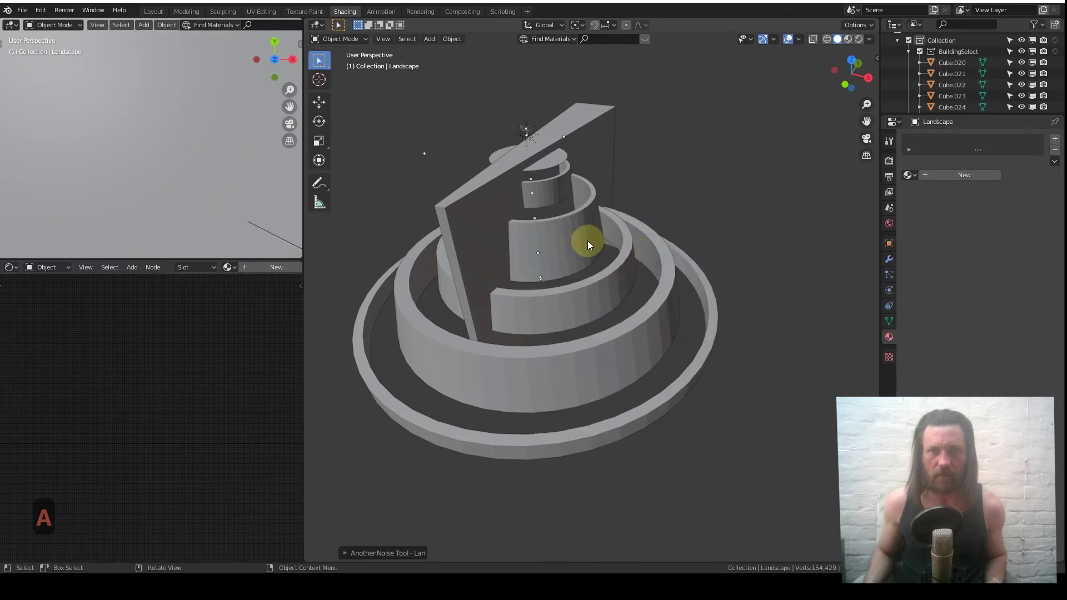
Scale up the new landscape in several passes until it is about as wide as the MinasTirith1 reference image.
{"action": "key", "text": "s"}
{"action": "left_click", "coordinate": [662, 209]}
{"action": "scroll", "coordinate": [661, 209], "scroll_direction": "down", "scroll_amount": 5}
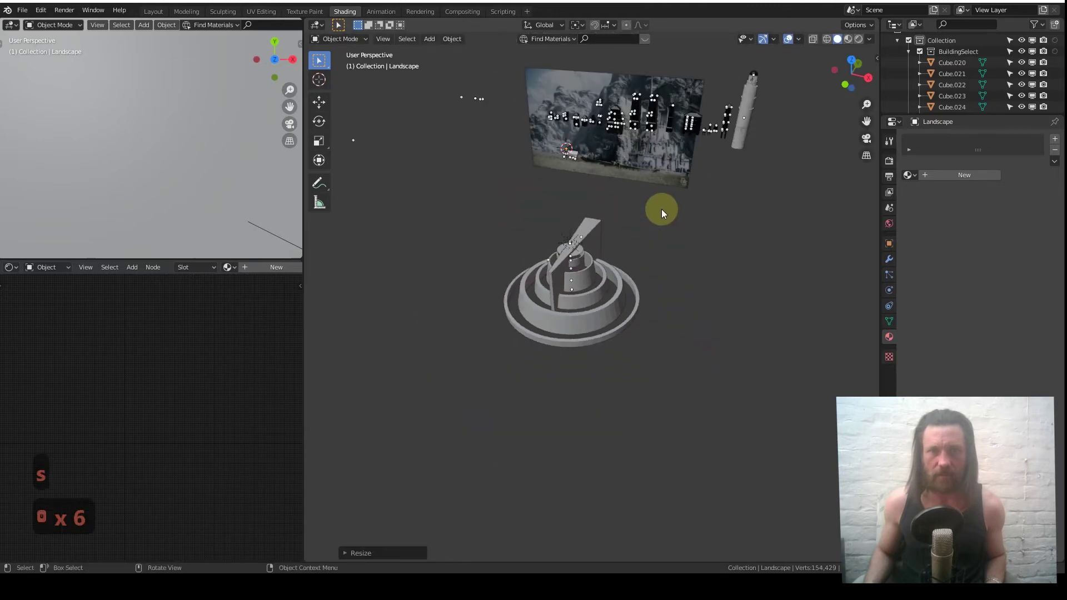
{"action": "key", "text": "s"}
{"action": "left_click", "coordinate": [616, 410]}
{"action": "key", "text": "s"}
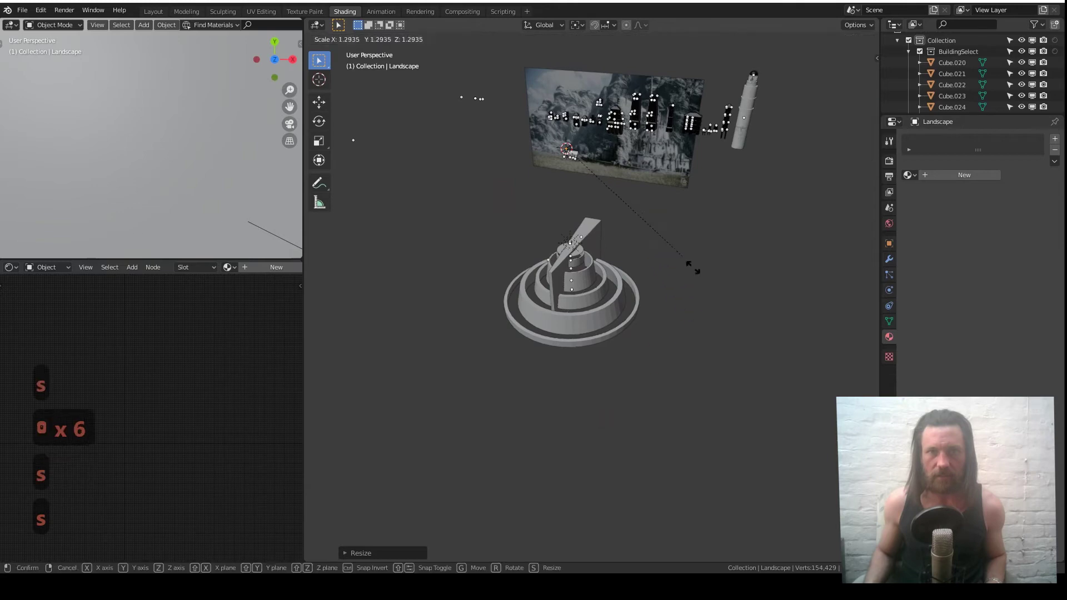
{"action": "left_click", "coordinate": [717, 331]}
{"action": "key", "text": "s"}
{"action": "left_click", "coordinate": [456, 423]}
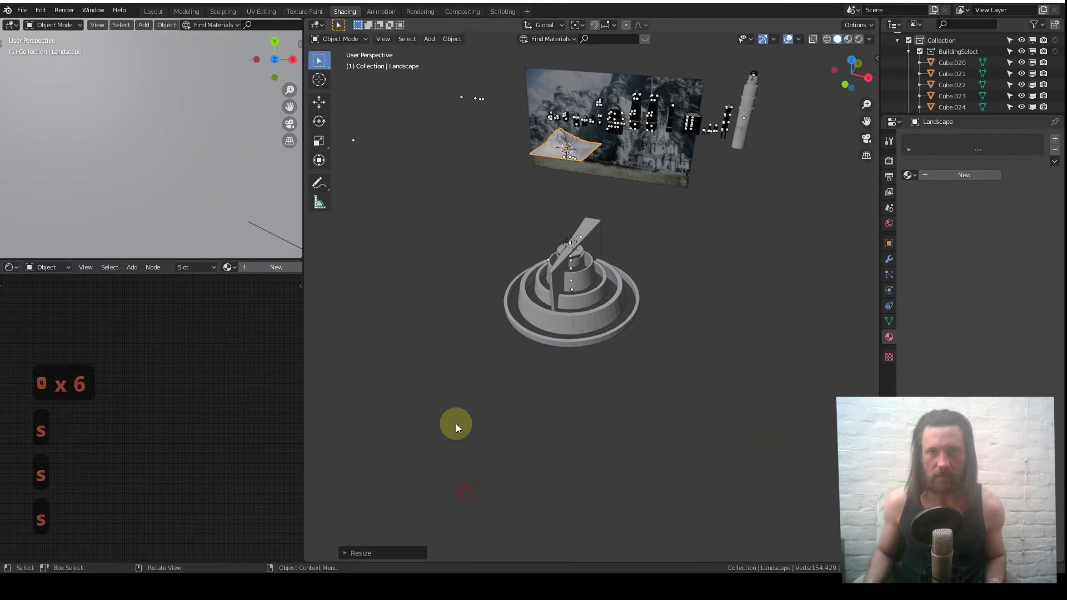
{"action": "key", "text": "s"}
{"action": "left_click", "coordinate": [813, 451]}
{"action": "left_click", "coordinate": [719, 274]}
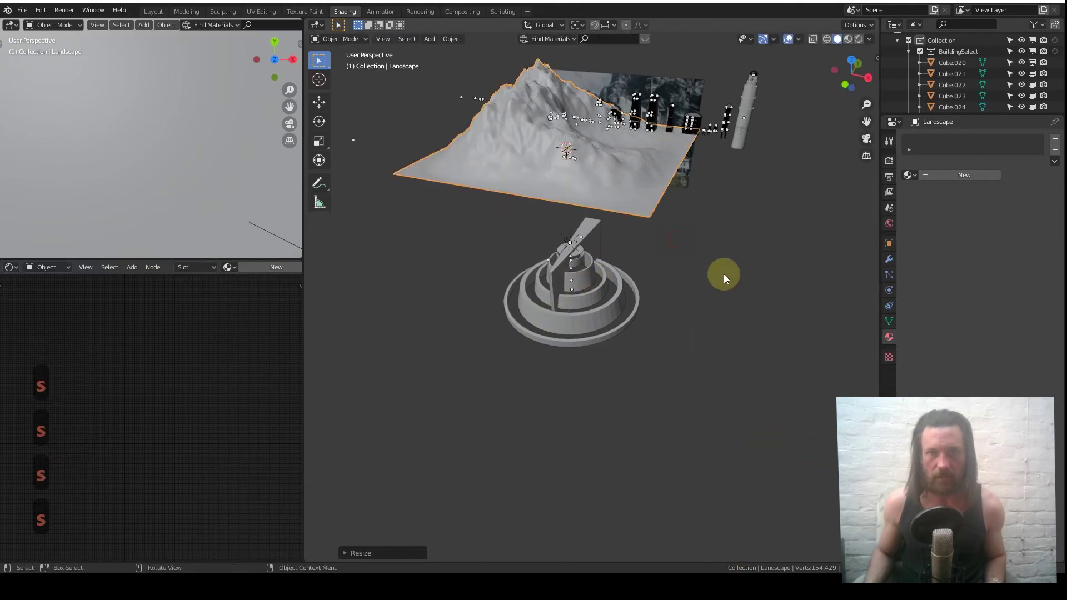
Move the landscape down over the tiered rings in front view, shifting it slightly along positive X.
{"action": "middle_click_drag", "start_coordinate": [719, 274], "coordinate": [645, 235]}
{"action": "key", "text": "1"}
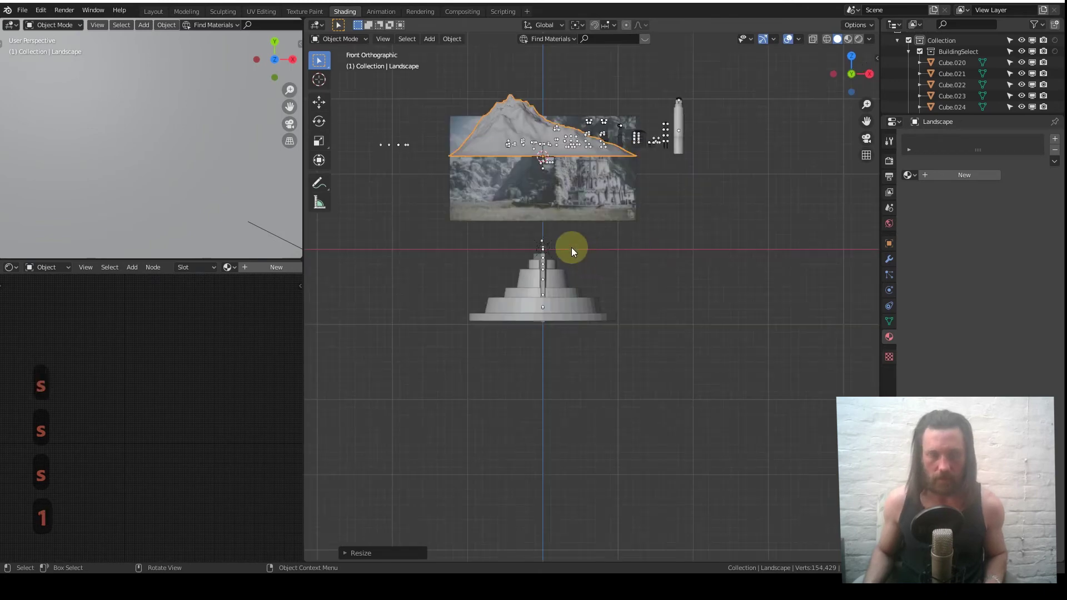
{"action": "key", "text": "g"}
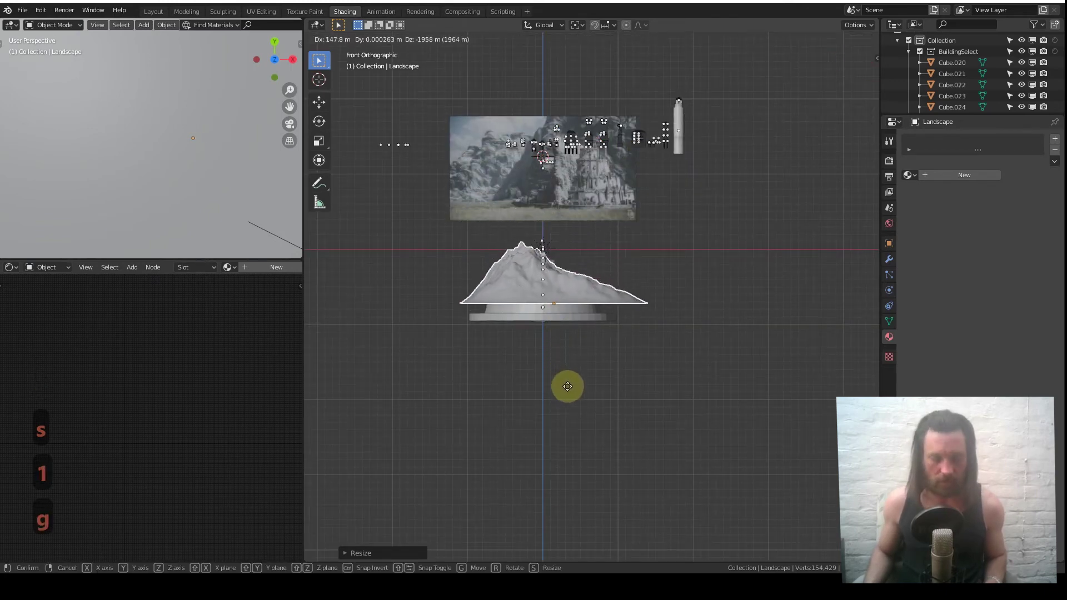
{"action": "left_click", "coordinate": [568, 384]}
Move the landscape behind the ring walls in right view, with its base lowered to the outermost ring.
{"action": "key", "text": "3"}
{"action": "scroll", "coordinate": [524, 305], "scroll_direction": "up", "scroll_amount": 4}
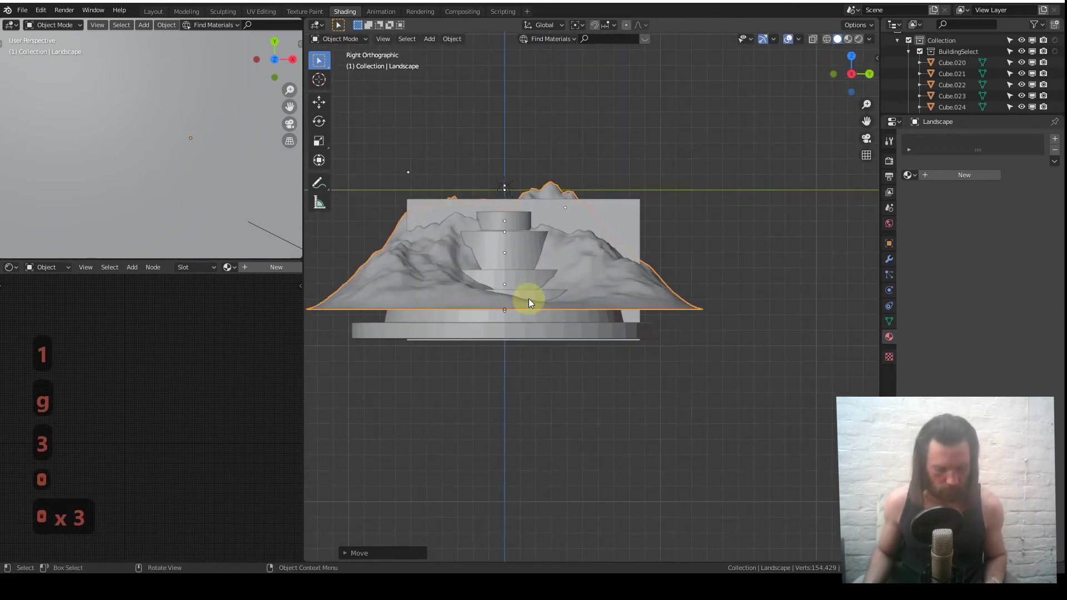
{"action": "key", "text": "g"}
{"action": "left_click", "coordinate": [675, 295]}
{"action": "middle_click_drag", "start_coordinate": [675, 295], "coordinate": [640, 318], "text": "shift"}
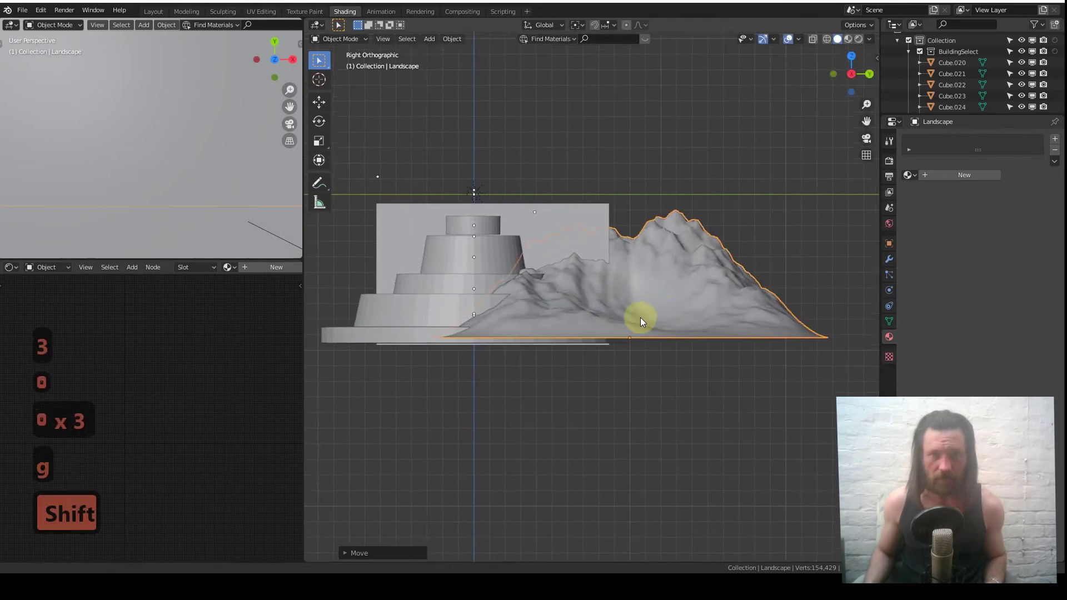
Scale up the whole landscape so its peaks rise above the top ring, and narrow it along the Y axis.
{"action": "key", "text": "s"}
{"action": "left_click", "coordinate": [686, 250]}
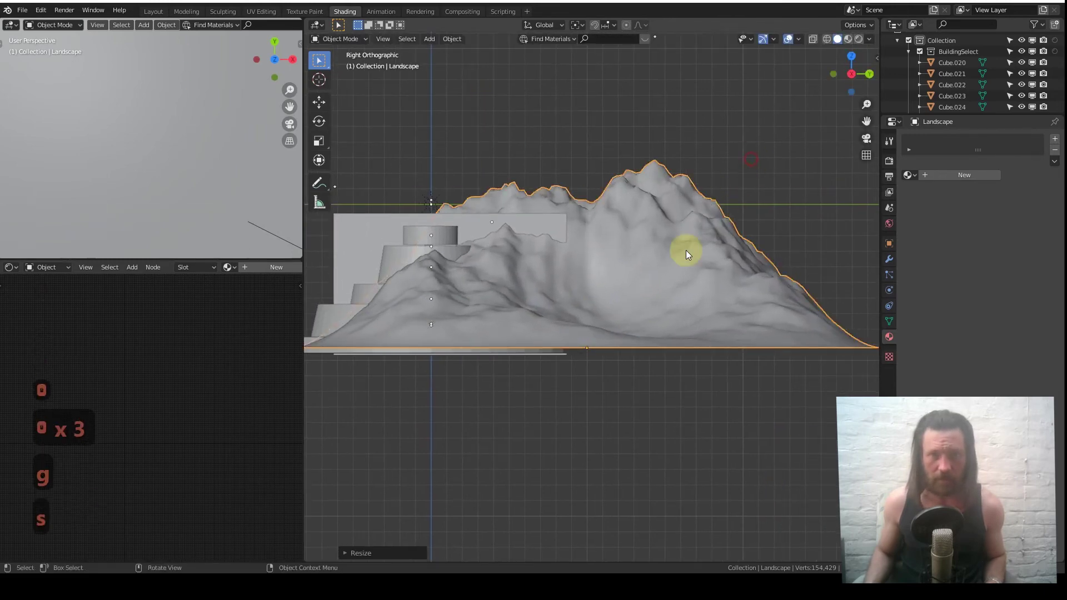
{"action": "middle_click_drag", "start_coordinate": [643, 288], "coordinate": [776, 255], "text": "shift"}
{"action": "key", "text": "s"}
{"action": "key", "text": "y"}
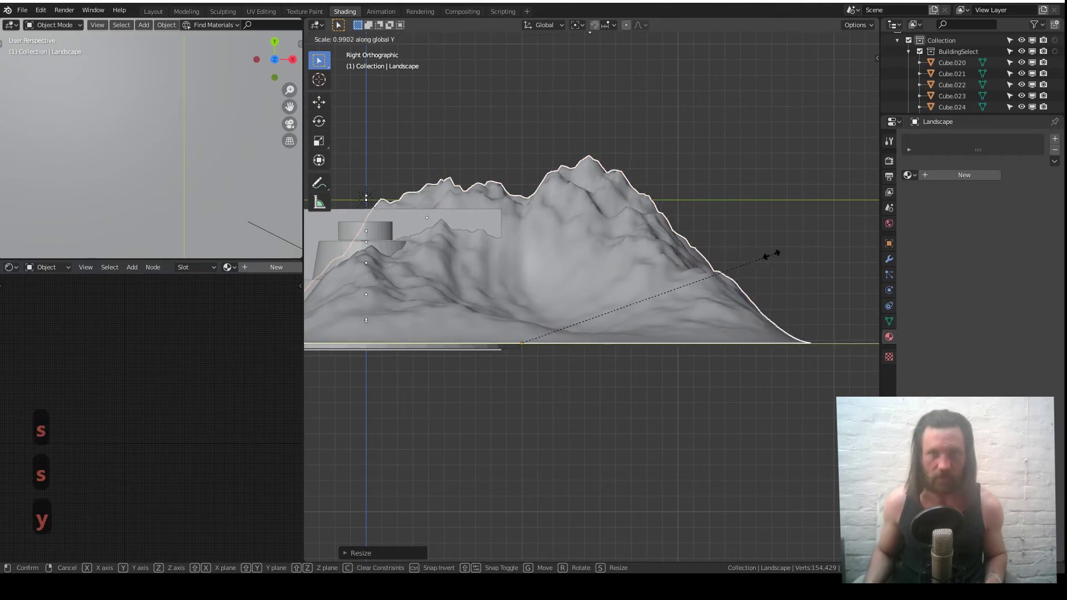
{"action": "left_click", "coordinate": [504, 276]}
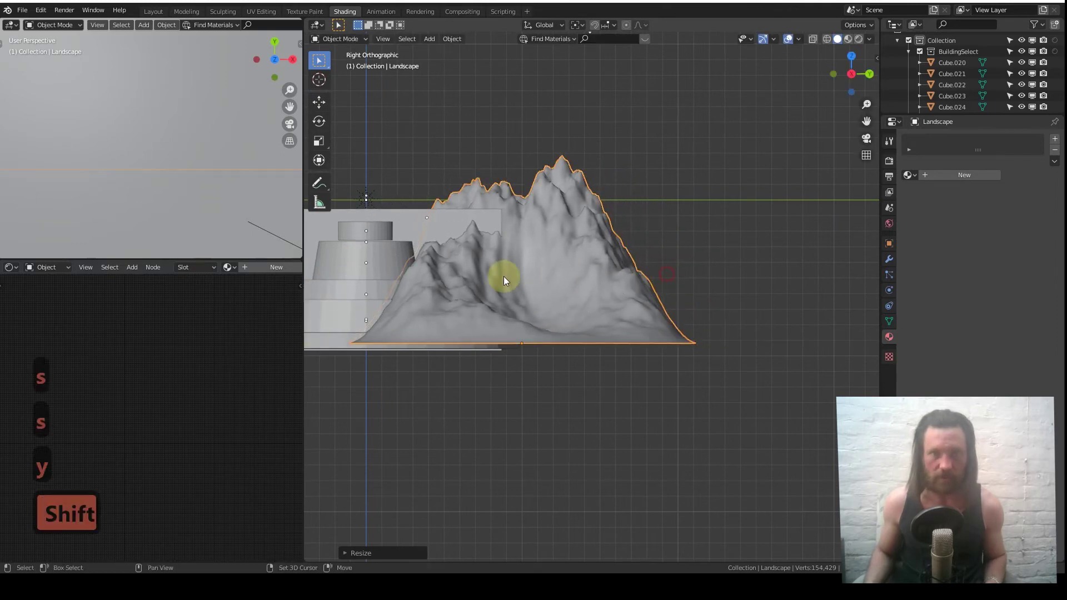
Shift the landscape along the X axis and along the Y axis toward the city so the slopes overlap the back of the ring walls.
{"action": "middle_click_drag", "start_coordinate": [426, 231], "coordinate": [591, 218], "text": "shift"}
{"action": "scroll", "coordinate": [562, 282], "scroll_direction": "up", "scroll_amount": 4}
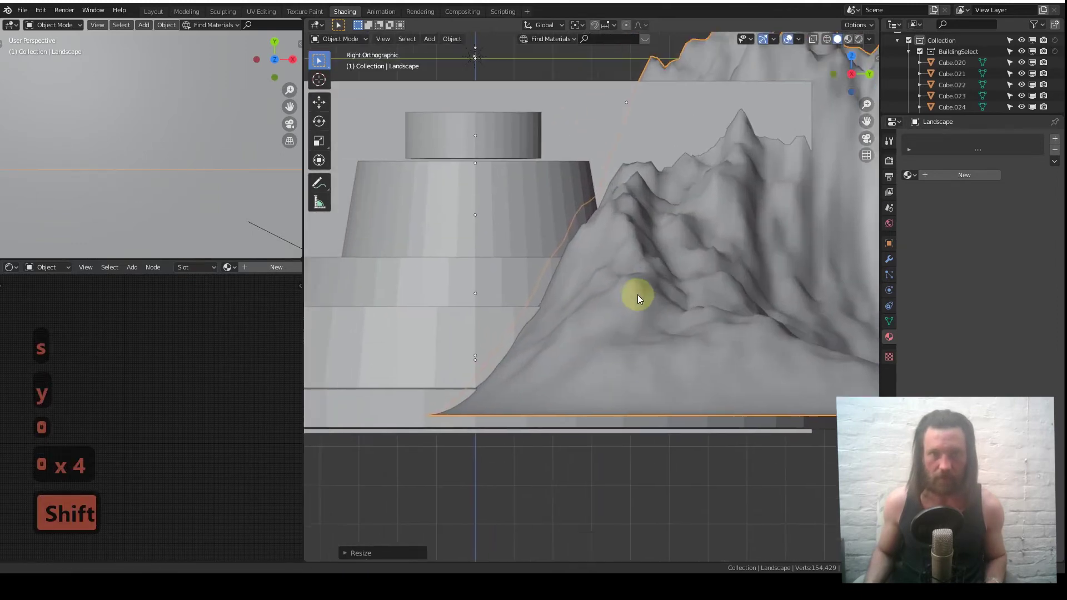
{"action": "middle_click_drag", "start_coordinate": [639, 295], "coordinate": [667, 300], "text": "shift"}
{"action": "key", "text": "g"}
{"action": "key", "text": "x"}
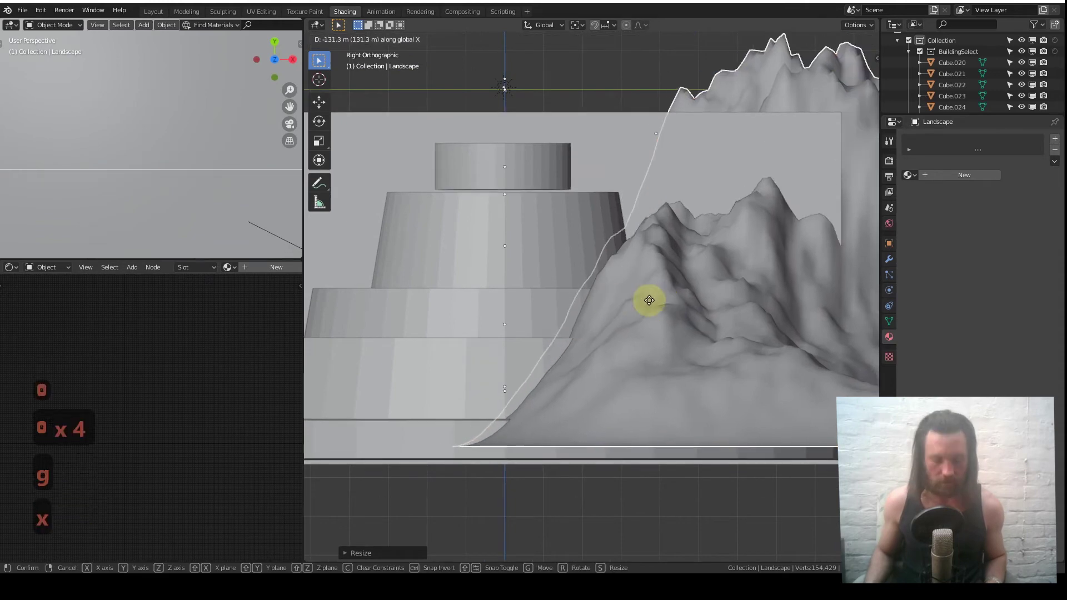
{"action": "key", "text": "g"}
{"action": "key", "text": "y"}
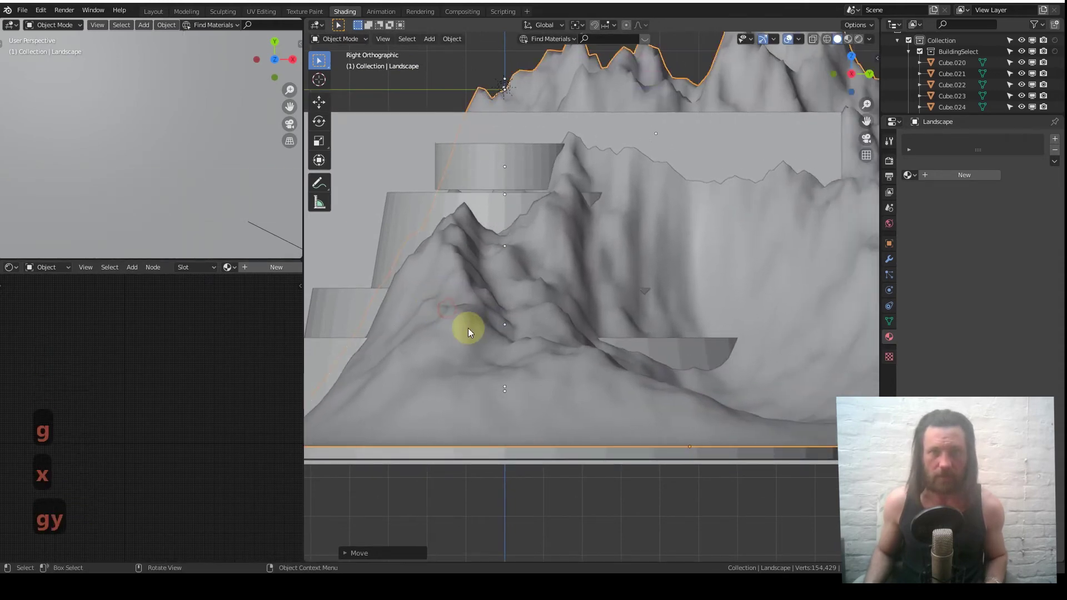
{"action": "left_click", "coordinate": [470, 329]}
Stretch the landscape taller along the Z axis, and move it back along the Y axis behind the tiered ring walls.
{"action": "middle_click_drag", "start_coordinate": [469, 329], "coordinate": [631, 325]}
{"action": "key", "text": "s"}
{"action": "key", "text": "z"}
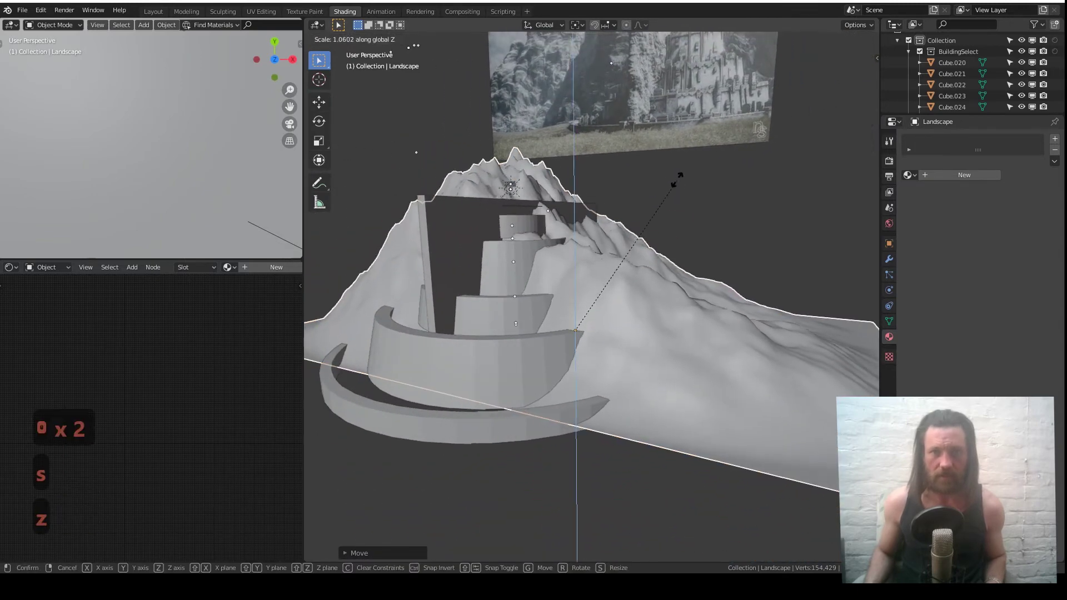
{"action": "left_click", "coordinate": [667, 115]}
{"action": "key", "text": "g"}
{"action": "key", "text": "y"}
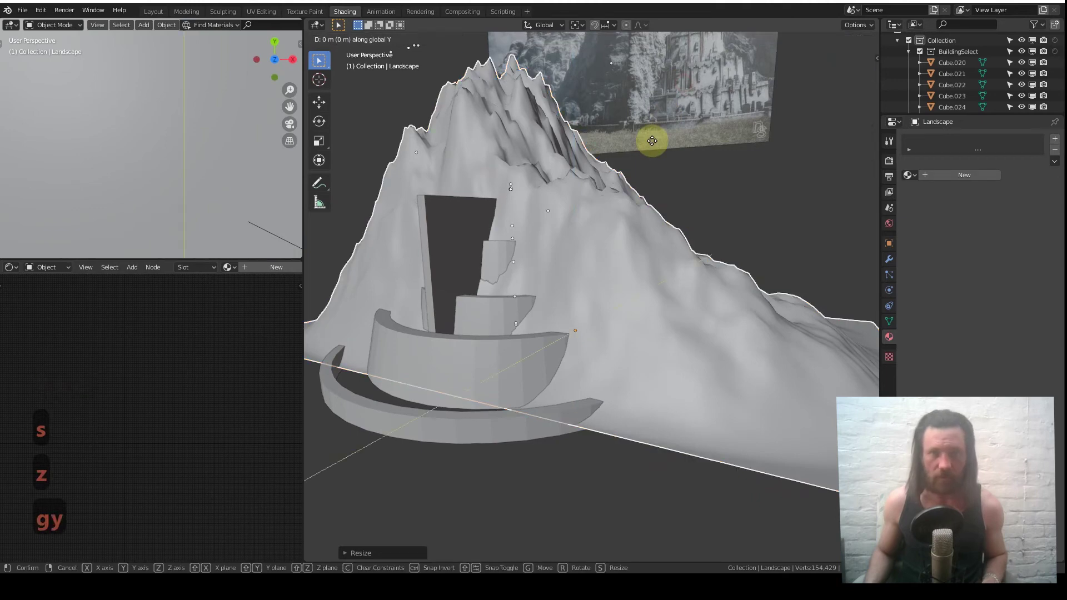
{"action": "key", "text": "shift"}
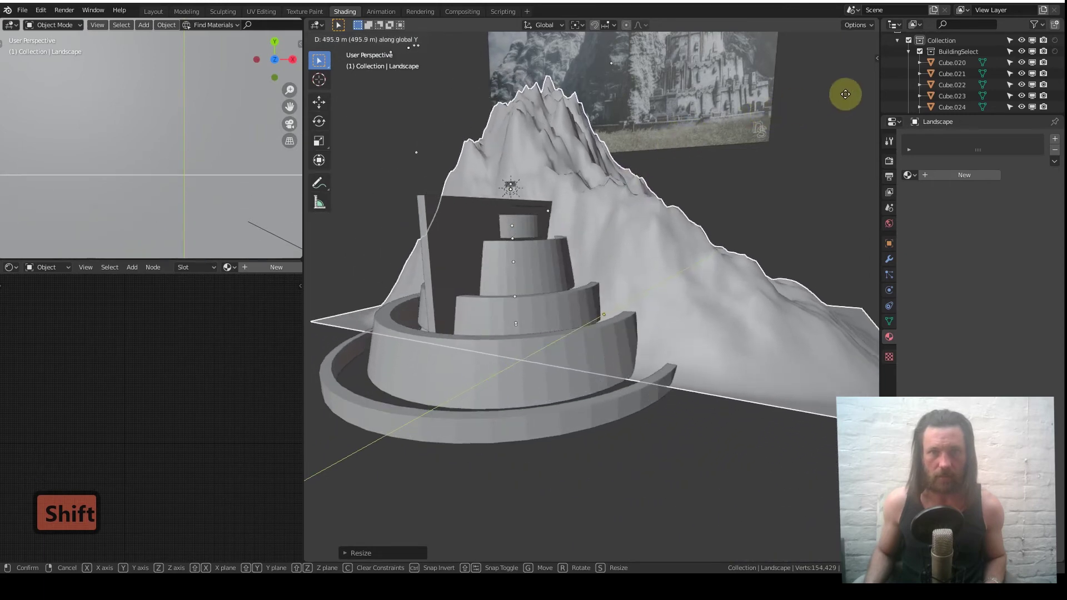
{"action": "left_click", "coordinate": [792, 107]}
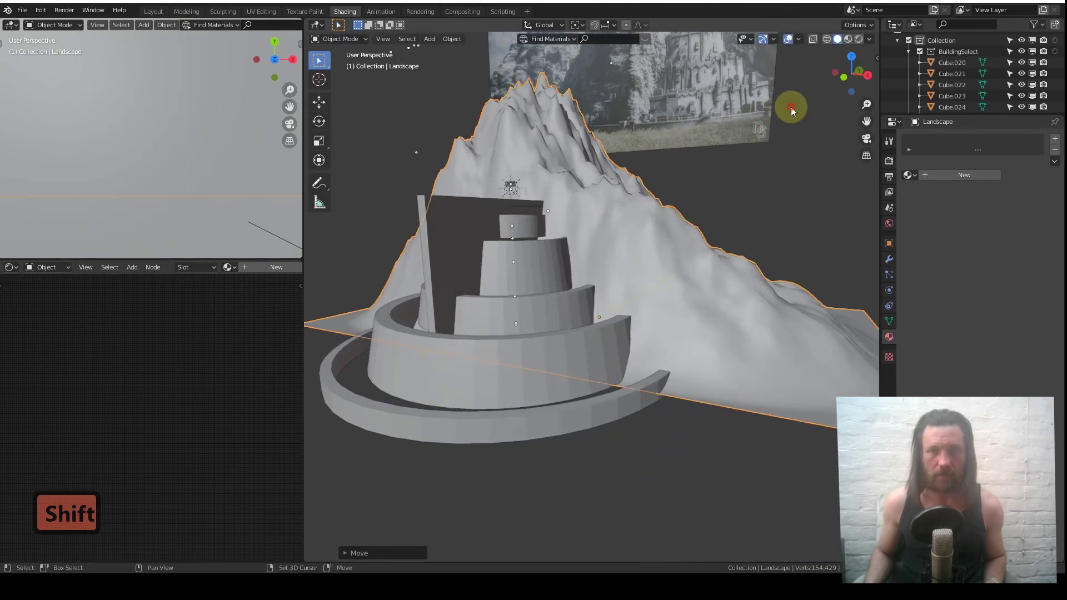
Lower the flat disc along the Z axis by about 88 m so it sits inside the top ring wall.
{"action": "middle_click_drag", "start_coordinate": [531, 264], "coordinate": [680, 287]}
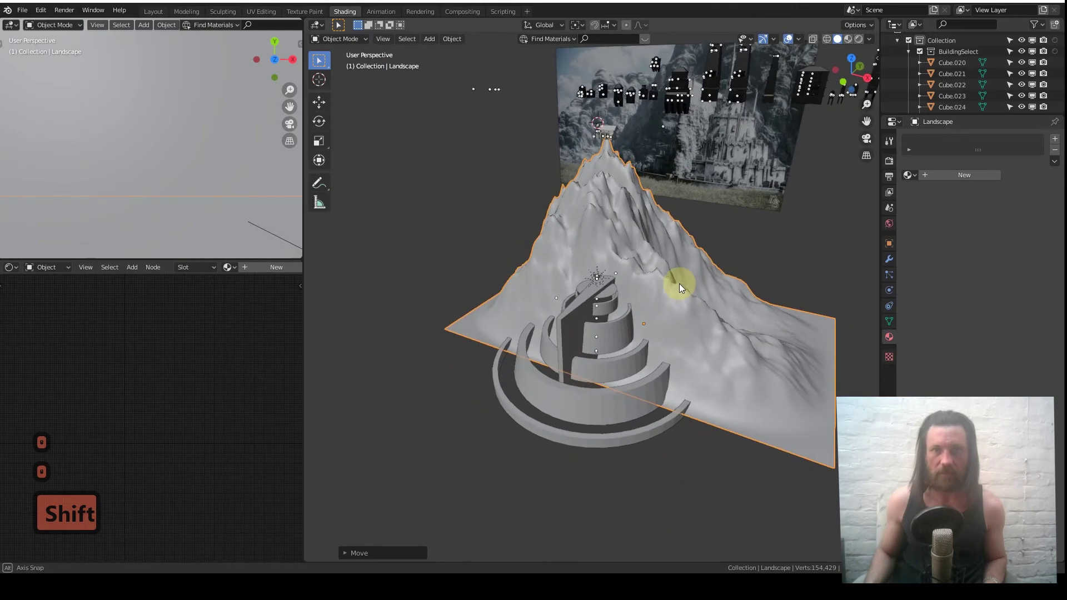
{"action": "scroll", "coordinate": [596, 336], "scroll_direction": "up", "scroll_amount": 12}
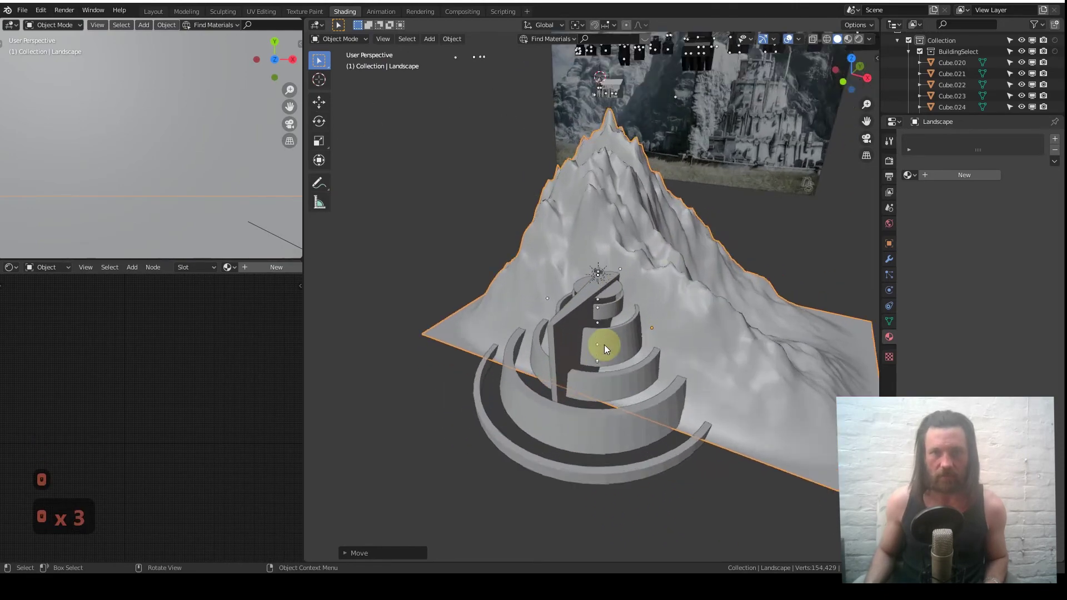
{"action": "left_click", "coordinate": [662, 281]}
{"action": "middle_click_drag", "start_coordinate": [662, 300], "coordinate": [599, 297], "text": "shift"}
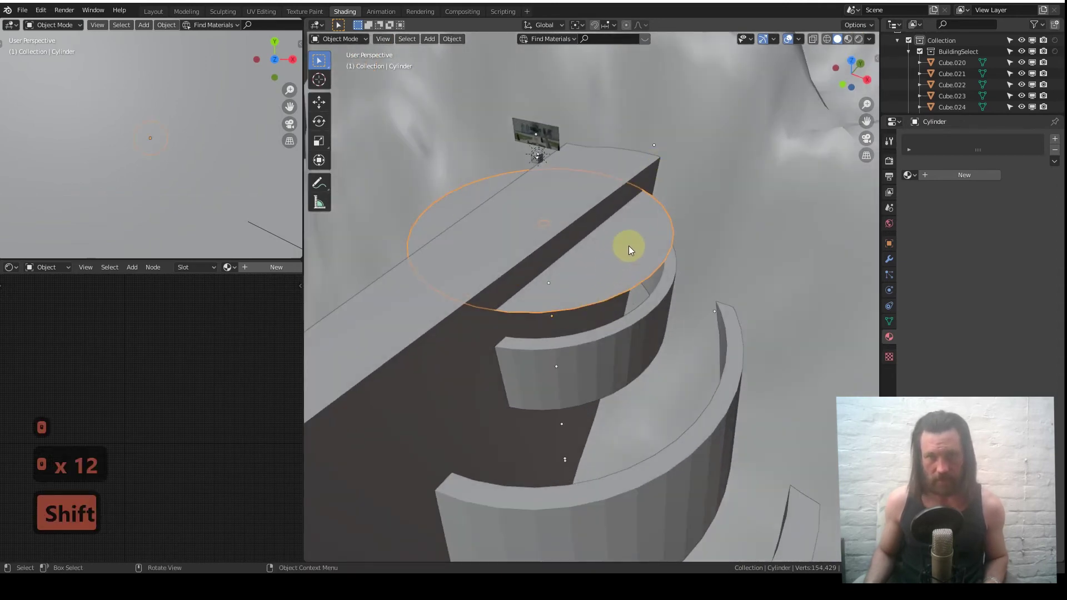
{"action": "key", "text": "g"}
{"action": "key", "text": "z"}
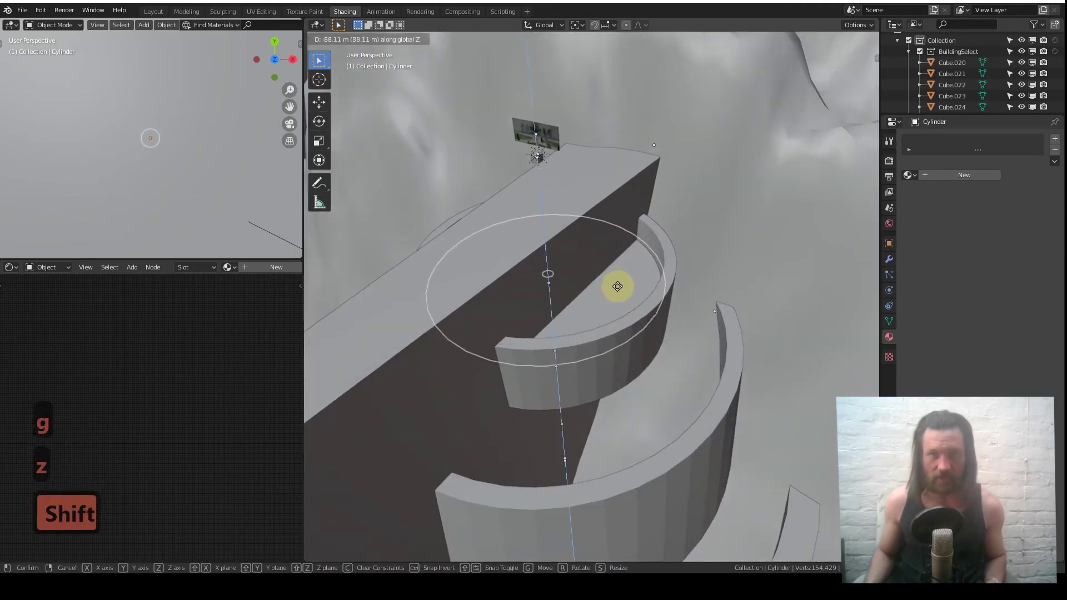
{"action": "left_click", "coordinate": [619, 286]}
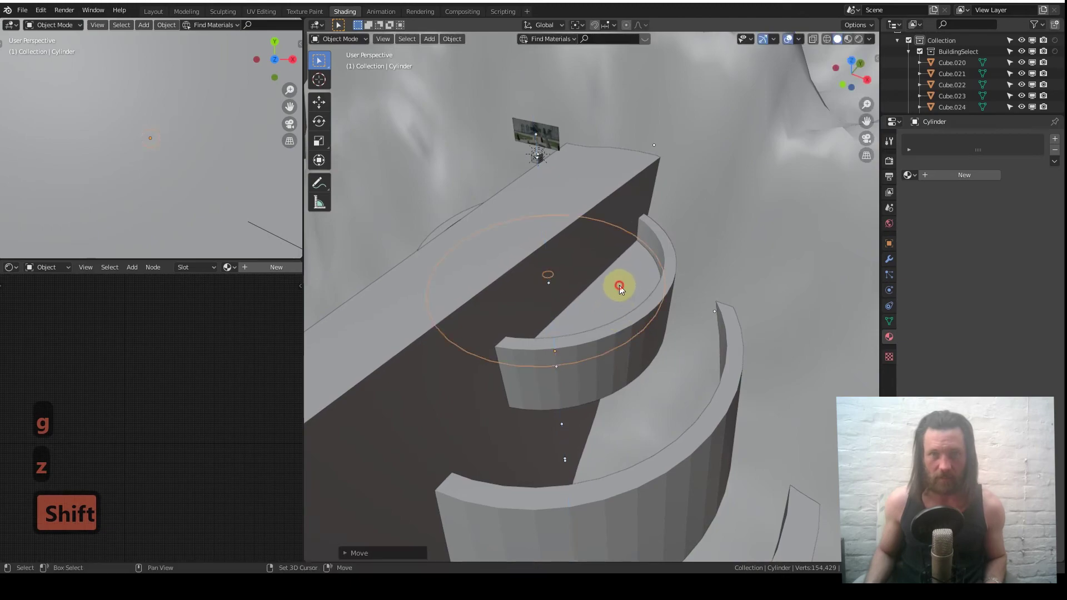
Inspect the top ring's disc and the lower tiers from several angles, and compare them with the city levels in the reference image.
{"action": "scroll", "coordinate": [612, 305], "scroll_direction": "down", "scroll_amount": 2}
{"action": "middle_click_drag", "start_coordinate": [605, 323], "coordinate": [672, 139], "text": "shift"}
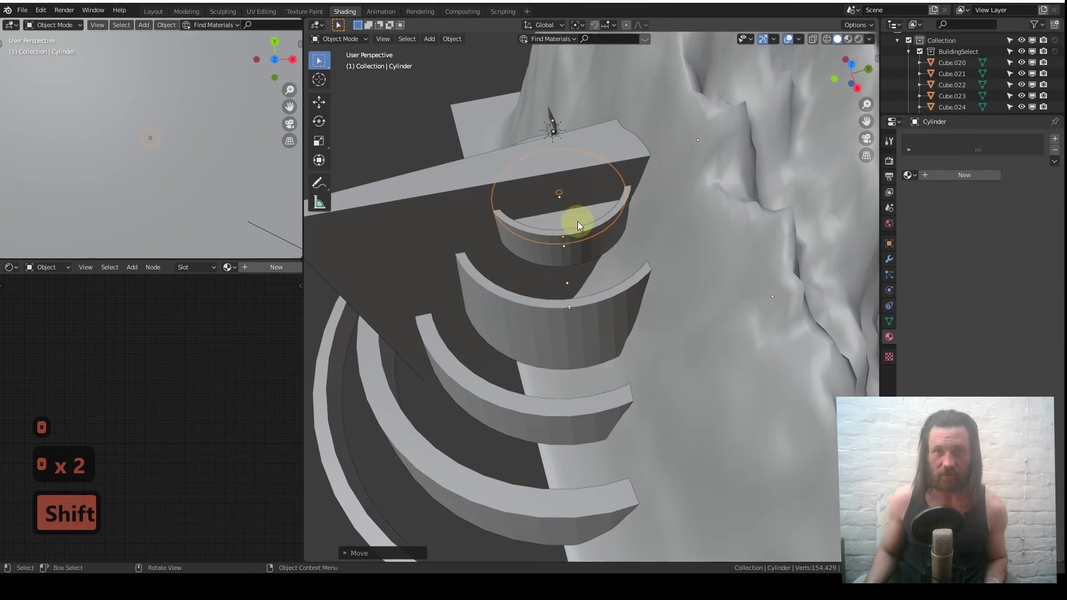
{"action": "mouse_move", "coordinate": [578, 221]}
{"action": "middle_mouse_down"}
{"action": "mouse_move", "coordinate": [529, 271]}
{"action": "mouse_move", "coordinate": [461, 267]}
{"action": "mouse_move", "coordinate": [461, 278]}
{"action": "mouse_move", "coordinate": [571, 246]}
{"action": "mouse_move", "coordinate": [645, 208]}
{"action": "mouse_move", "coordinate": [800, 205]}
{"action": "middle_mouse_up"}
{"action": "middle_click_drag", "start_coordinate": [638, 209], "coordinate": [592, 178], "text": "shift"}
{"action": "scroll", "coordinate": [614, 233], "scroll_direction": "down", "scroll_amount": 5}
{"action": "key", "text": "1"}
{"action": "scroll", "coordinate": [624, 213], "scroll_direction": "up", "scroll_amount": 4}
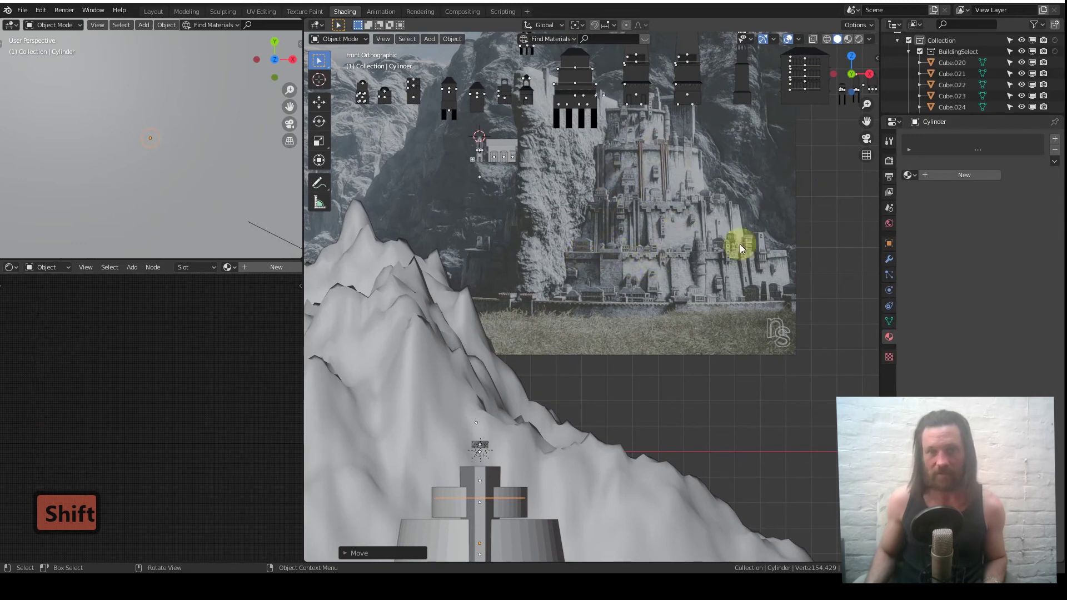
{"action": "scroll", "coordinate": [652, 269], "scroll_direction": "down", "scroll_amount": 2}
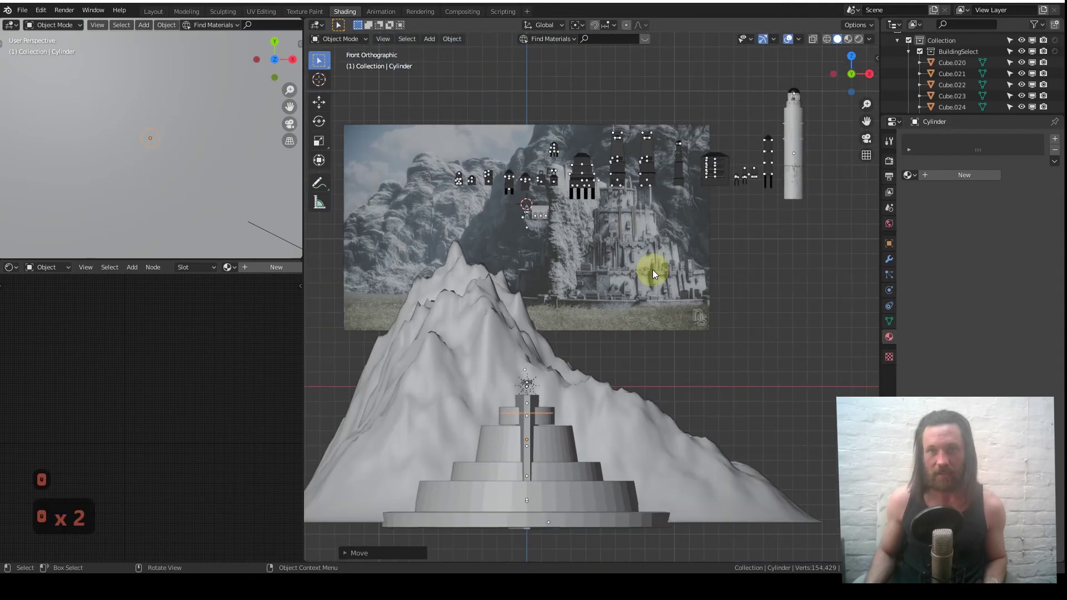
{"action": "scroll", "coordinate": [652, 269], "scroll_direction": "up", "scroll_amount": 9}
{"action": "middle_click_drag", "start_coordinate": [713, 189], "coordinate": [634, 198], "text": "shift"}
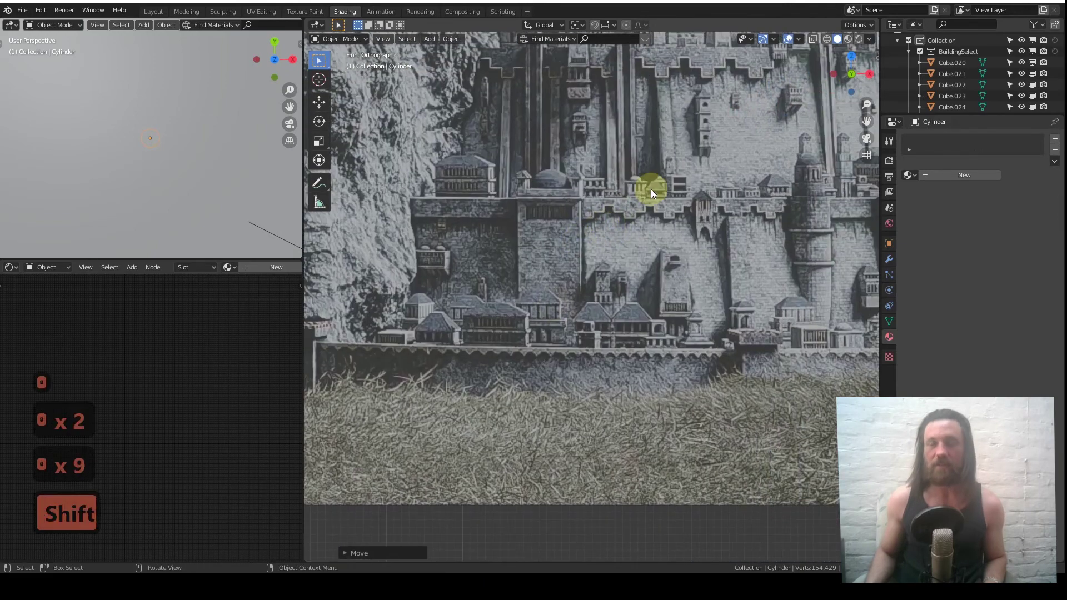
{"action": "scroll", "coordinate": [642, 262], "scroll_direction": "down", "scroll_amount": 9}
{"action": "middle_click_drag", "start_coordinate": [639, 262], "coordinate": [608, 330]}
{"action": "scroll", "coordinate": [608, 330], "scroll_direction": "up", "scroll_amount": 3}
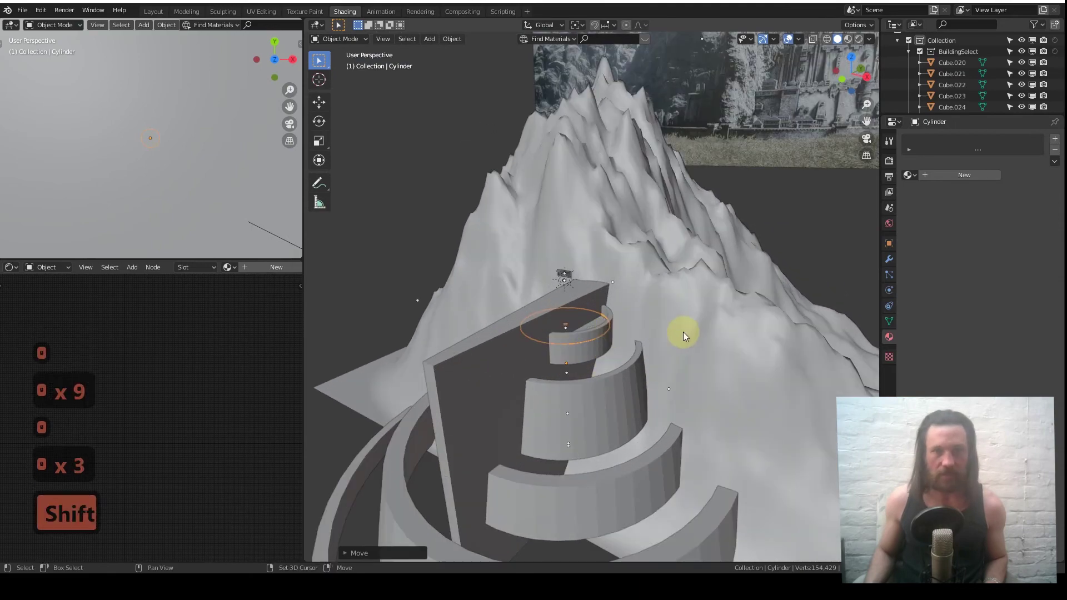
{"action": "scroll", "coordinate": [609, 289], "scroll_direction": "up", "scroll_amount": 3}
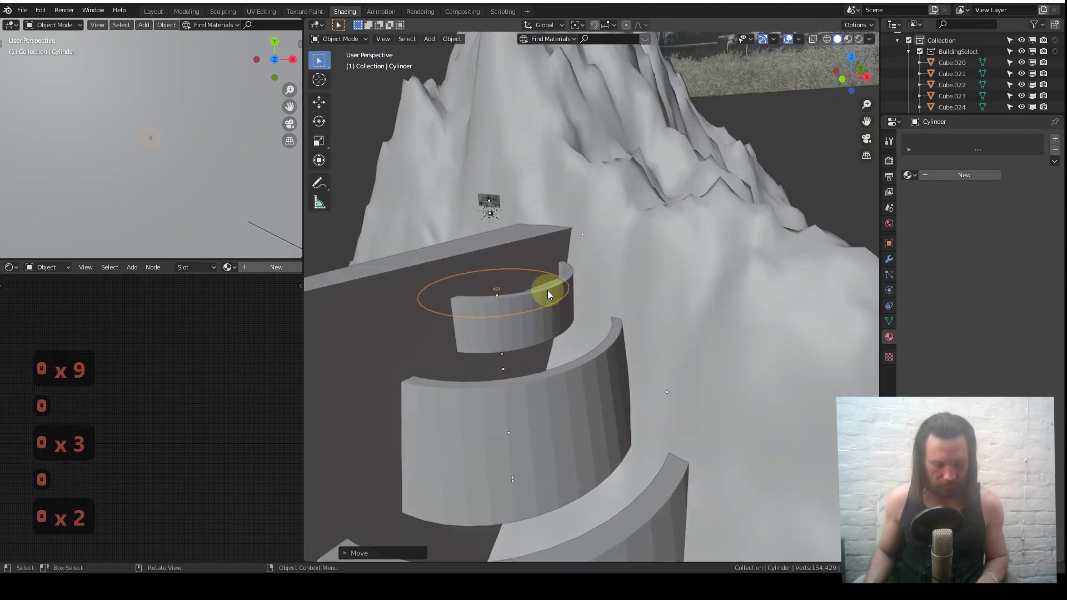
Try to make a linked duplicate of the top ring's disc lowered along the Z axis, and delete the duplicate.
{"action": "key", "text": "shift+d"}
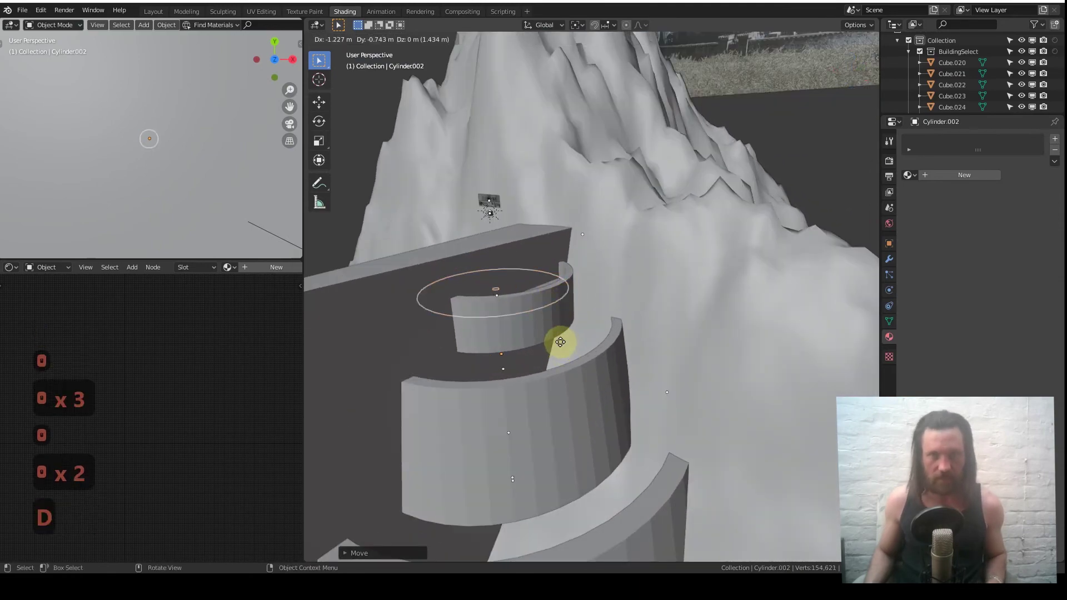
{"action": "left_click", "coordinate": [560, 341]}
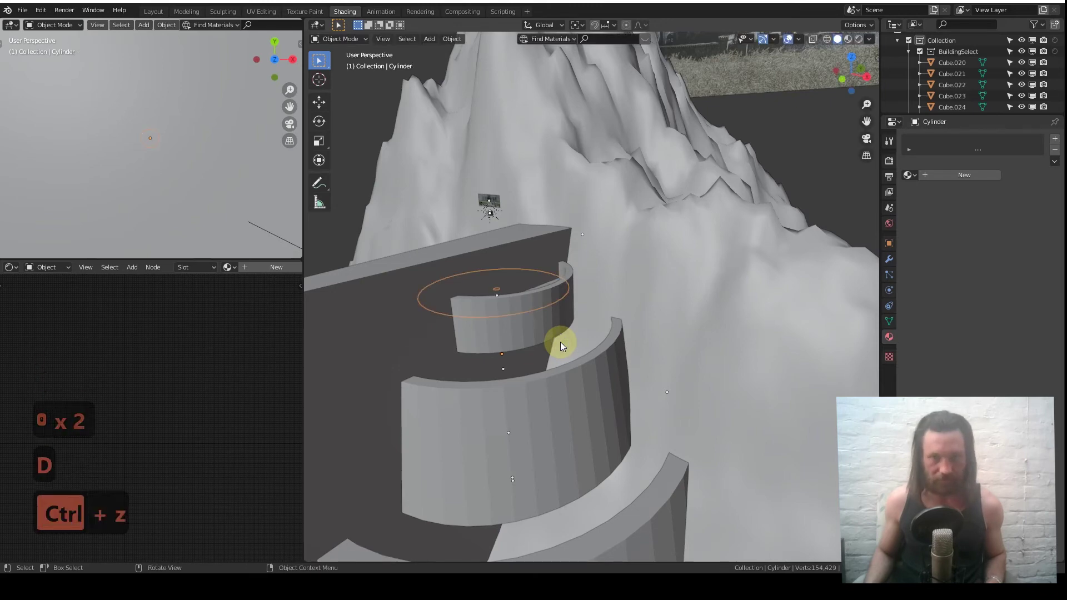
{"action": "key", "text": "alt+d"}
{"action": "key", "text": "z"}
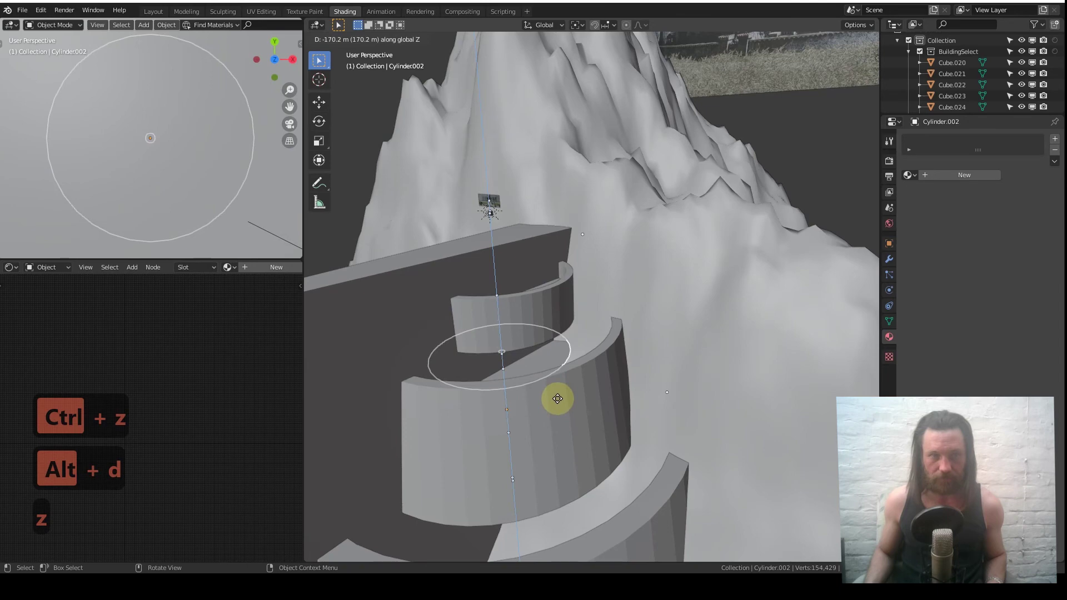
{"action": "right_click", "coordinate": [558, 398]}
{"action": "key", "text": "x"}
{"action": "left_click", "coordinate": [558, 331]}
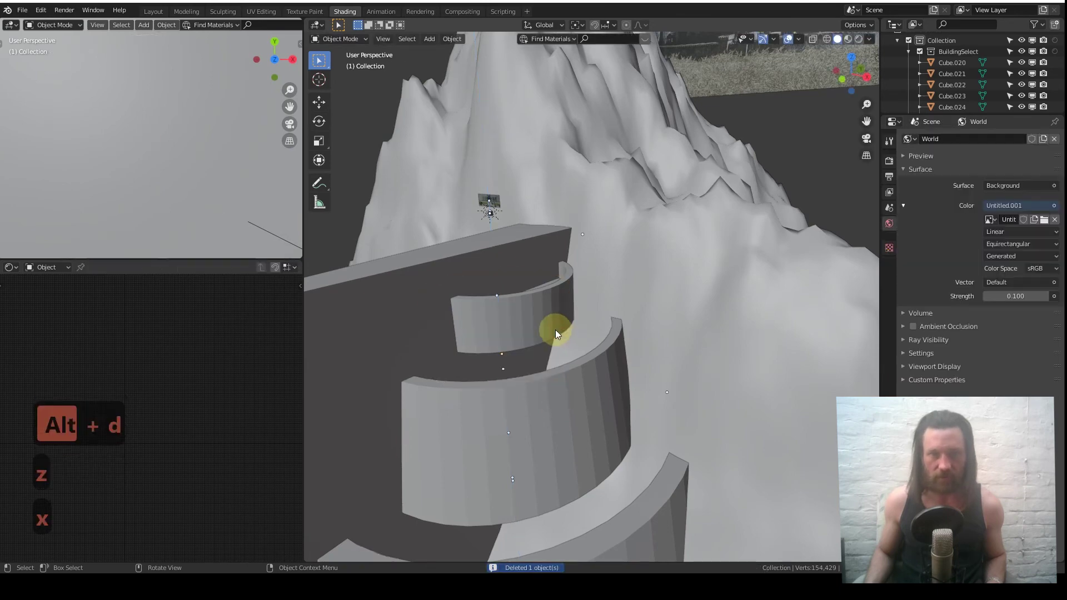
Undo the disc deletion, and lift the other overlapping disc above the top ring along the Z axis to delete it.
{"action": "middle_click_drag", "start_coordinate": [539, 299], "coordinate": [542, 331]}
{"action": "key", "text": "ctrl+z"}
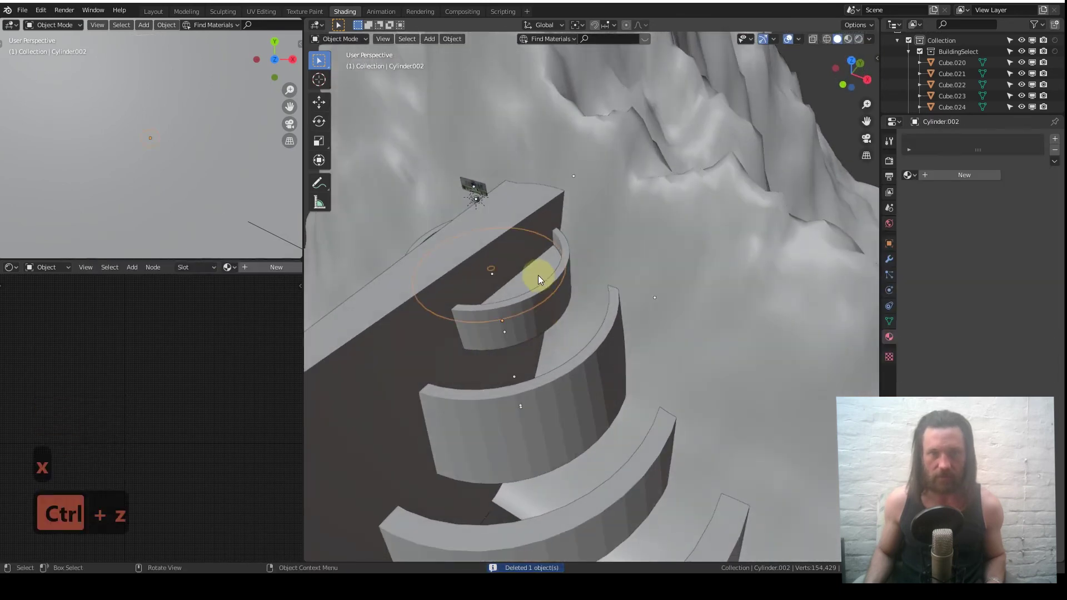
{"action": "key", "text": "g"}
{"action": "key", "text": "z"}
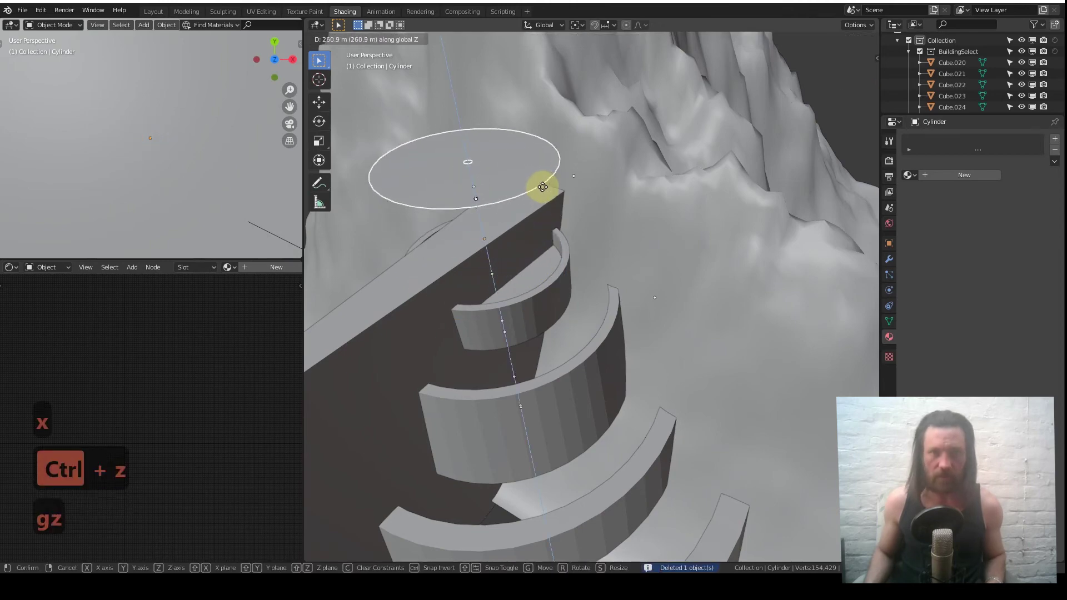
{"action": "left_click", "coordinate": [544, 175]}
{"action": "key", "text": "x"}
{"action": "left_click", "coordinate": [544, 172]}
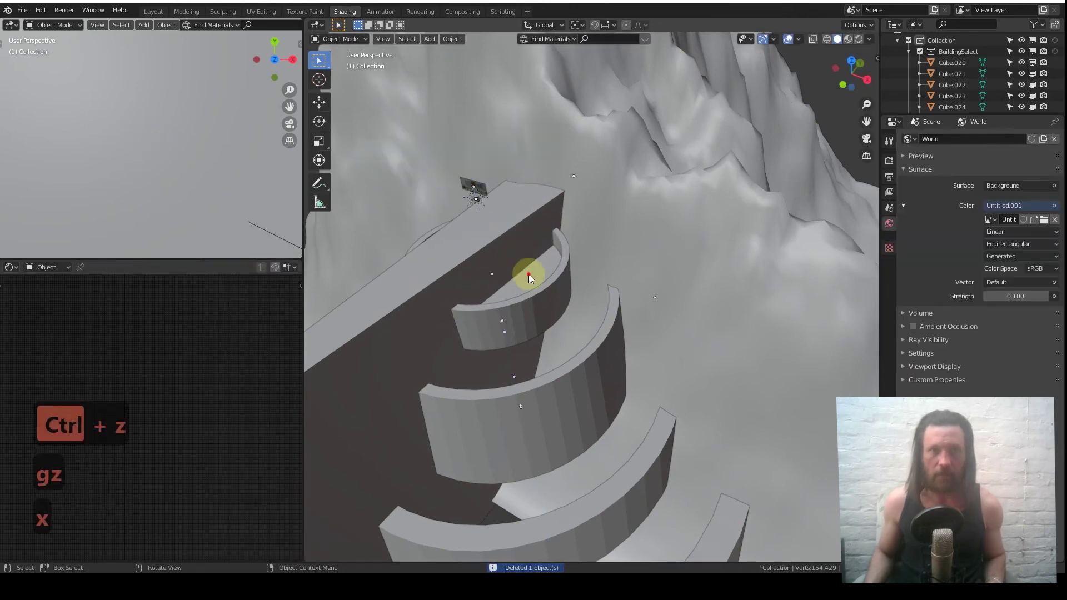
Duplicate the top ring's disc straight down along the Z axis to the level of the second ring wall.
{"action": "left_click", "coordinate": [534, 317], "text": "shift"}
{"action": "middle_click_drag", "start_coordinate": [537, 339], "coordinate": [522, 237], "text": "shift"}
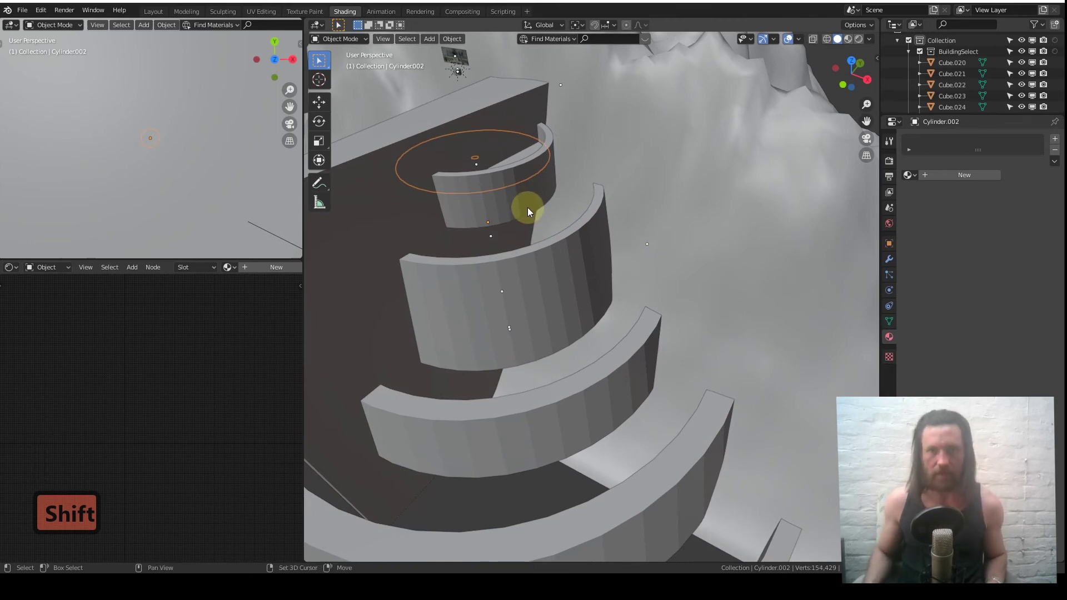
{"action": "key", "text": "shift+d"}
{"action": "key", "text": "z"}
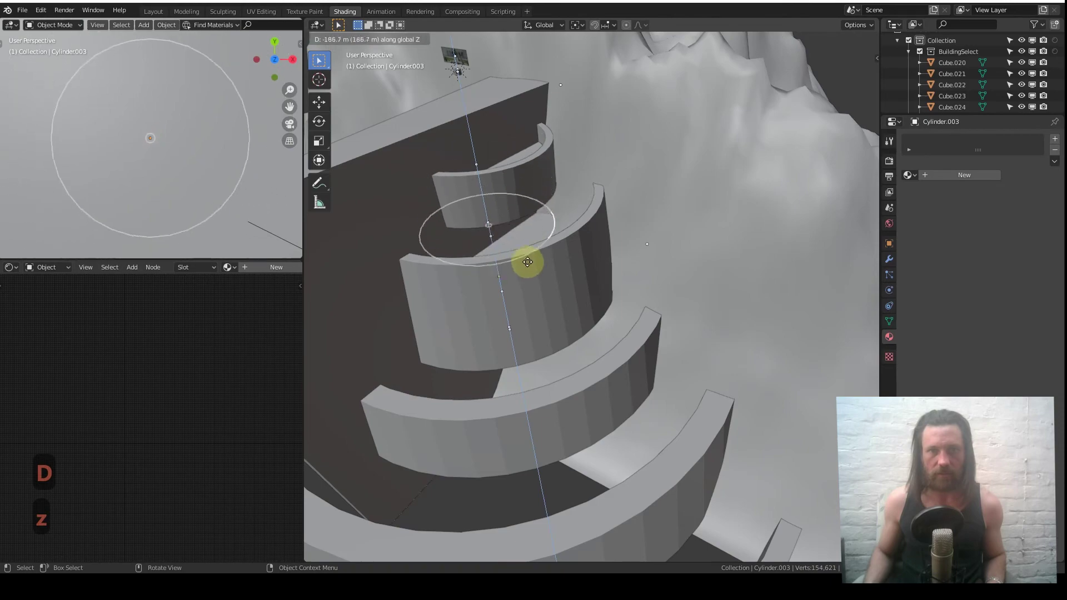
{"action": "left_click", "coordinate": [528, 274]}
Try to enlarge the duplicated disc about its current origin, and undo the scaling.
{"action": "middle_click_drag", "start_coordinate": [531, 282], "coordinate": [496, 265]}
{"action": "key", "text": "s"}
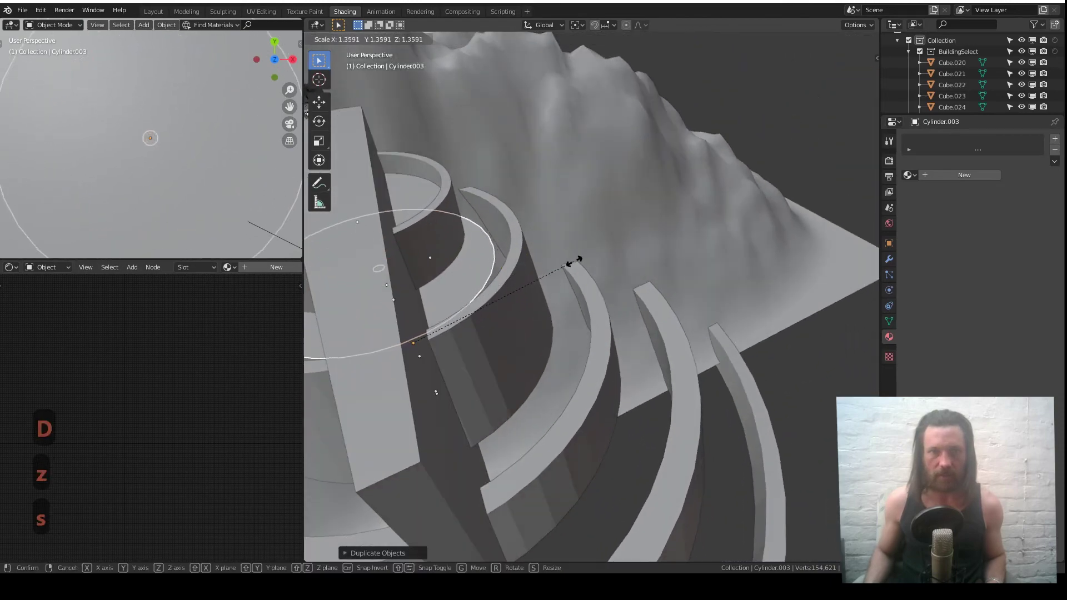
{"action": "left_click", "coordinate": [435, 224]}
{"action": "middle_click_drag", "start_coordinate": [434, 224], "coordinate": [369, 192]}
{"action": "key", "text": "ctrl+z"}
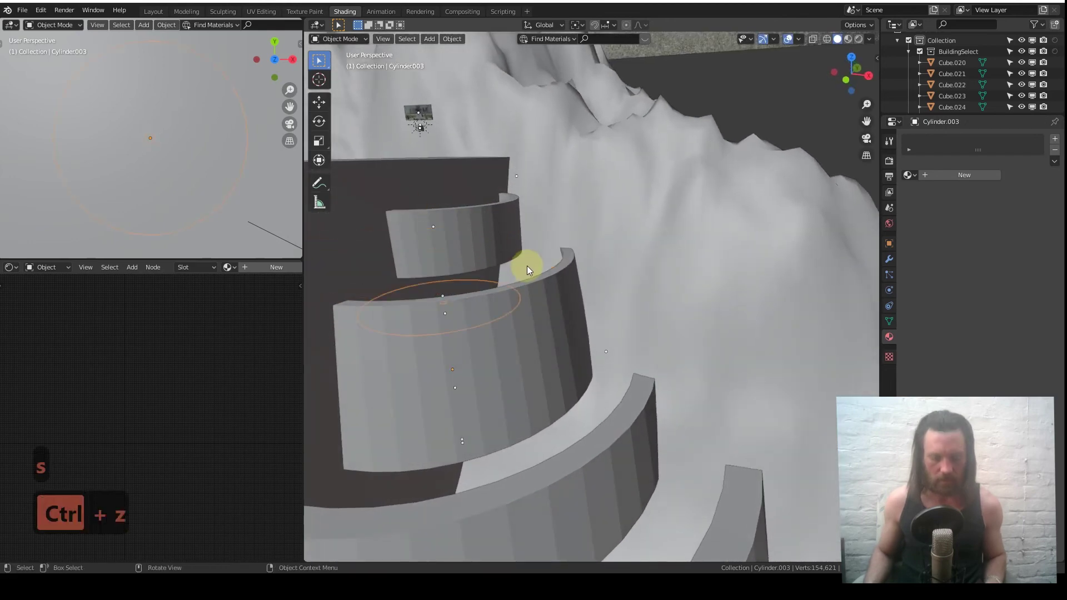
Set the transform pivot to Active Element, and set the duplicated disc's origin to its geometry.
{"action": "key", "text": "period"}
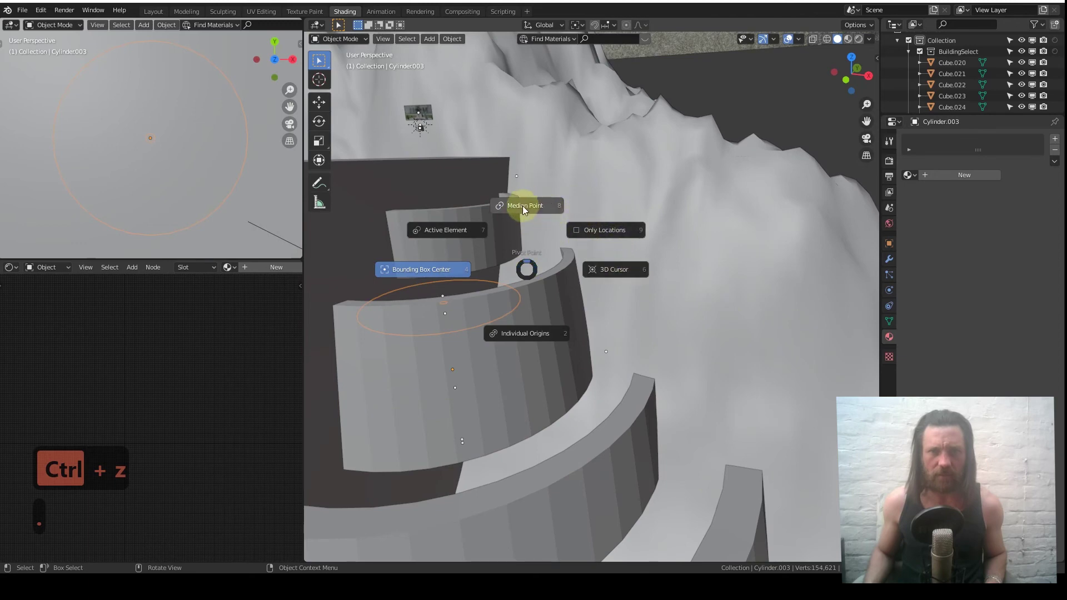
{"action": "left_click", "coordinate": [446, 228]}
{"action": "key", "text": "s"}
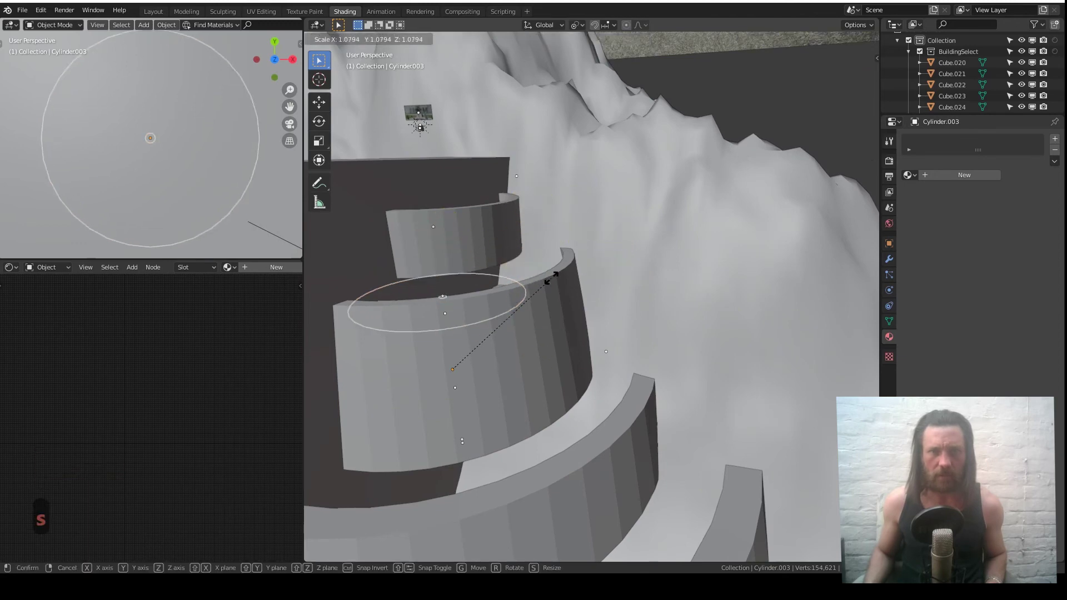
{"action": "left_click", "coordinate": [496, 325]}
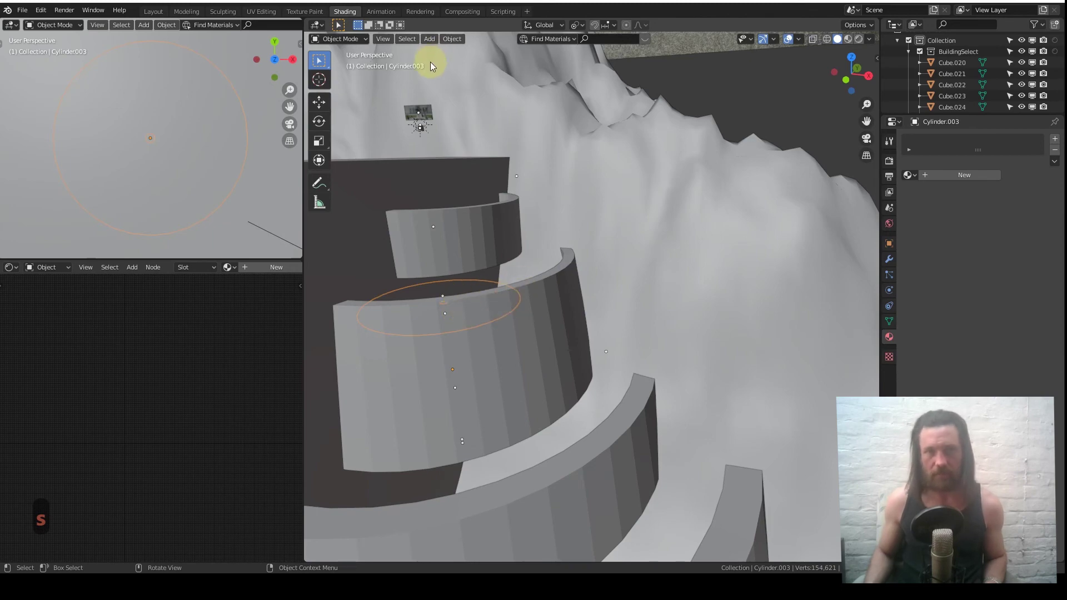
{"action": "key", "text": "q"}
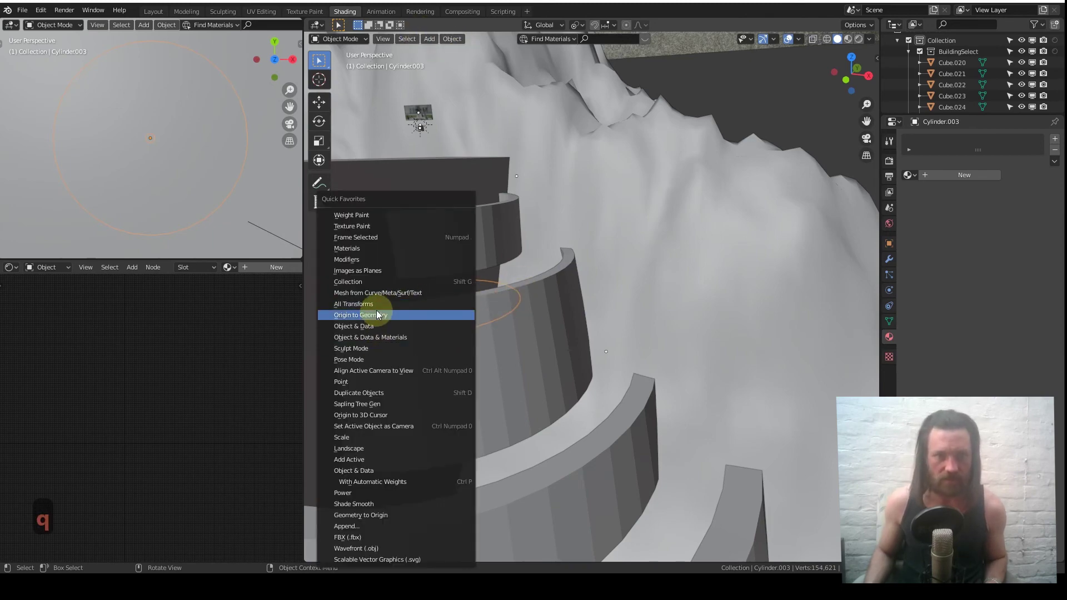
{"action": "left_click", "coordinate": [402, 318]}
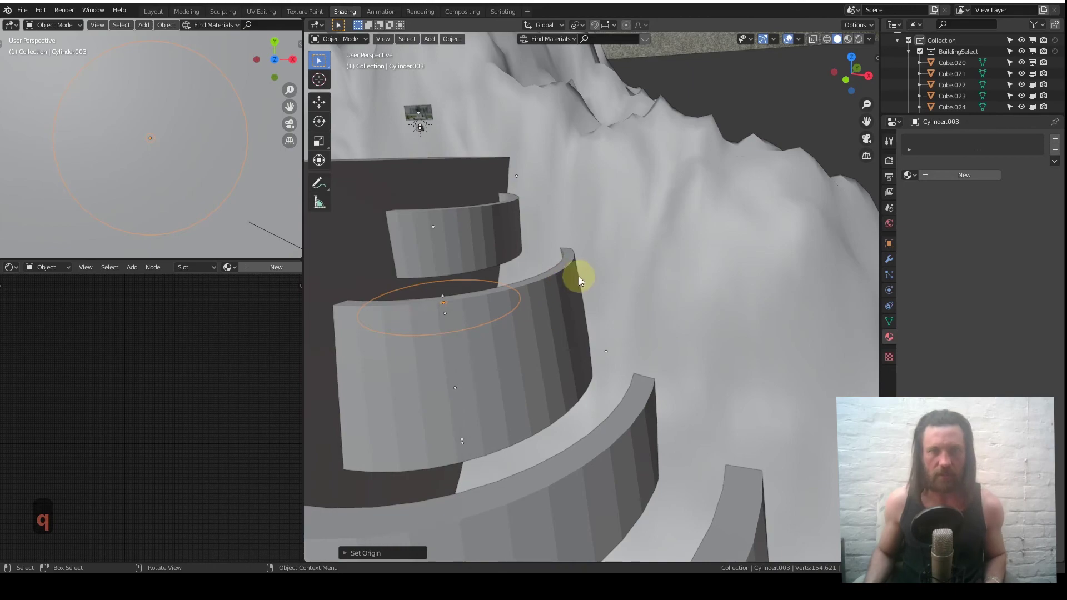
Scale up the duplicated disc to meet the second ring wall, and adjust its height along the Z axis.
{"action": "key", "text": "s"}
{"action": "left_click", "coordinate": [655, 269]}
{"action": "middle_click_drag", "start_coordinate": [655, 269], "coordinate": [614, 321]}
{"action": "key", "text": "s"}
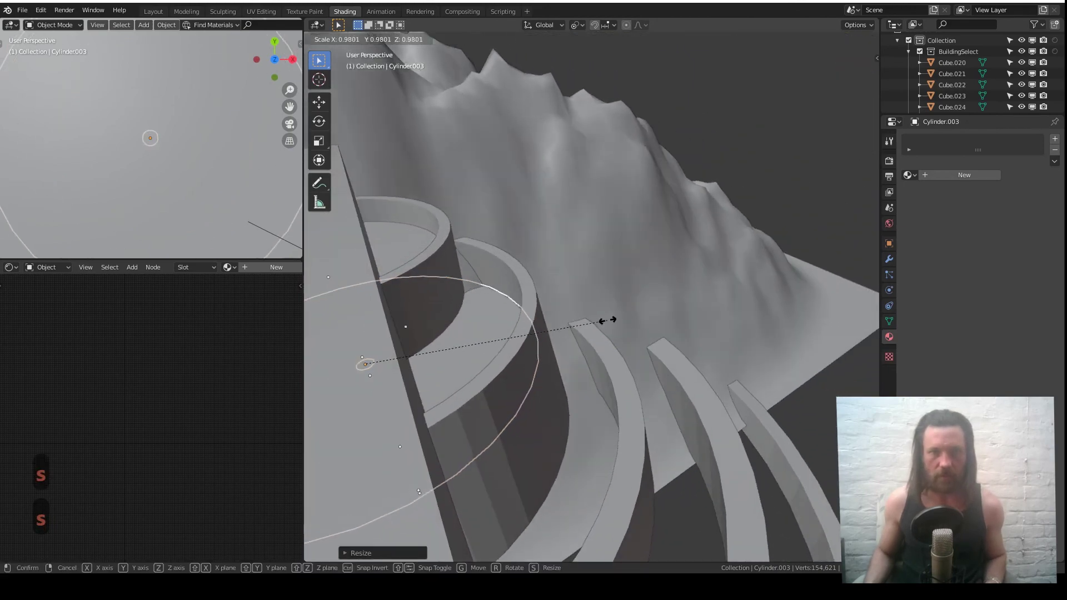
{"action": "left_click", "coordinate": [621, 314]}
{"action": "middle_click_drag", "start_coordinate": [505, 329], "coordinate": [466, 233], "text": "shift"}
{"action": "key", "text": "g"}
{"action": "key", "text": "z"}
{"action": "left_click", "coordinate": [561, 290]}
Duplicate the second ring's disc down along the Z axis to the third ring wall, and scale it up to meet that wall.
{"action": "scroll", "coordinate": [528, 310], "scroll_direction": "down", "scroll_amount": 2}
{"action": "key", "text": "shift+d"}
{"action": "key", "text": "z"}
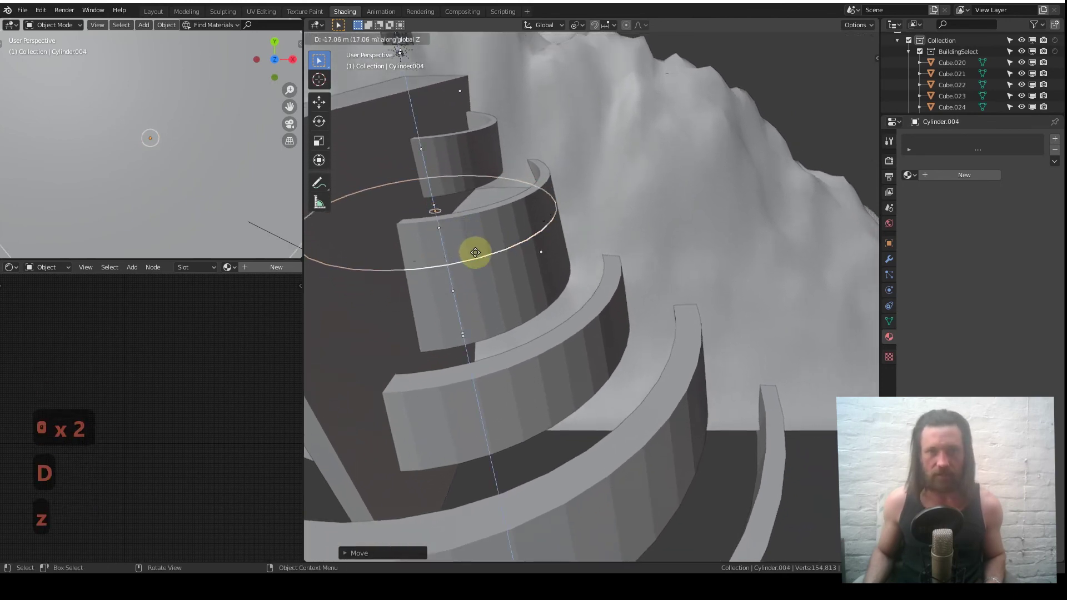
{"action": "middle_click_drag", "start_coordinate": [567, 401], "coordinate": [561, 383]}
{"action": "key", "text": "s"}
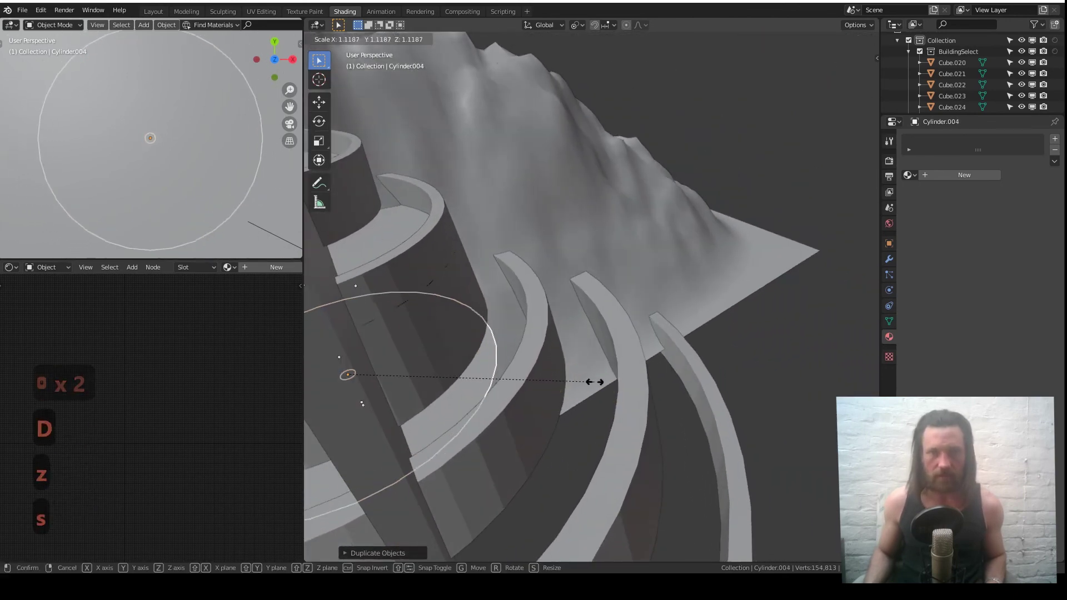
{"action": "left_click", "coordinate": [537, 374]}
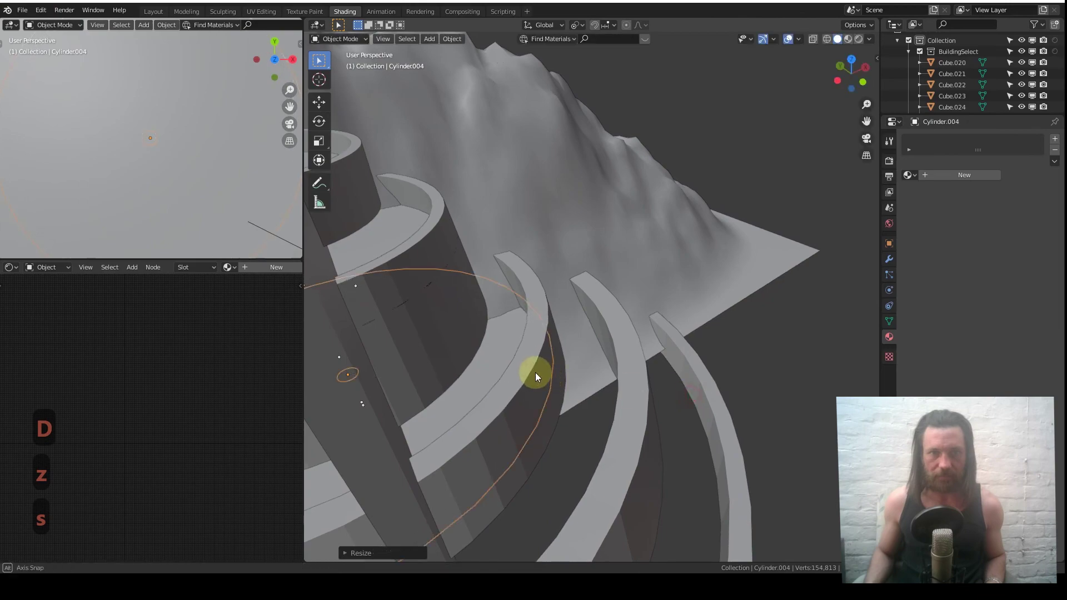
Scale up the third ring's disc to close the gap to its wall, and adjust its height along the Z axis.
{"action": "middle_click_drag", "start_coordinate": [536, 374], "coordinate": [598, 405]}
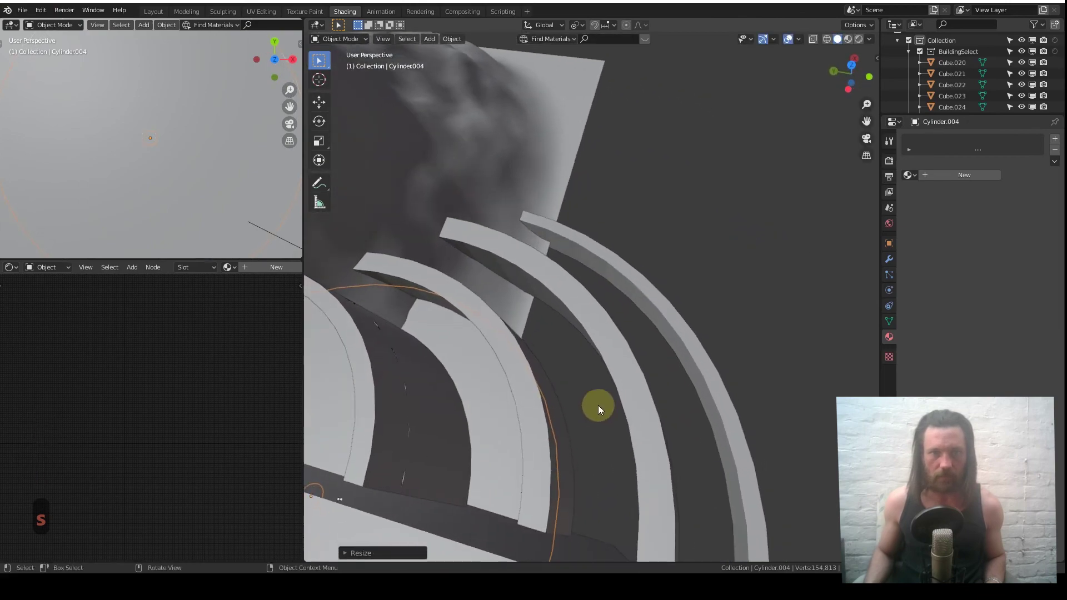
{"action": "key", "text": "s"}
{"action": "left_click", "coordinate": [651, 371]}
{"action": "mouse_move", "coordinate": [432, 376]}
{"action": "middle_mouse_down"}
{"action": "mouse_move", "coordinate": [349, 335]}
{"action": "mouse_move", "coordinate": [417, 335]}
{"action": "mouse_move", "coordinate": [432, 359]}
{"action": "mouse_move", "coordinate": [459, 320]}
{"action": "mouse_move", "coordinate": [404, 296]}
{"action": "mouse_move", "coordinate": [452, 365]}
{"action": "mouse_move", "coordinate": [480, 345]}
{"action": "mouse_move", "coordinate": [446, 365]}
{"action": "middle_mouse_up"}
{"action": "key", "text": "g"}
{"action": "key", "text": "z"}
{"action": "left_click", "coordinate": [488, 332]}
Duplicate the third ring's disc down along the Z axis to the fourth ring wall, and scale it up to meet that wall.
{"action": "key", "text": "shift+d"}
{"action": "key", "text": "z"}
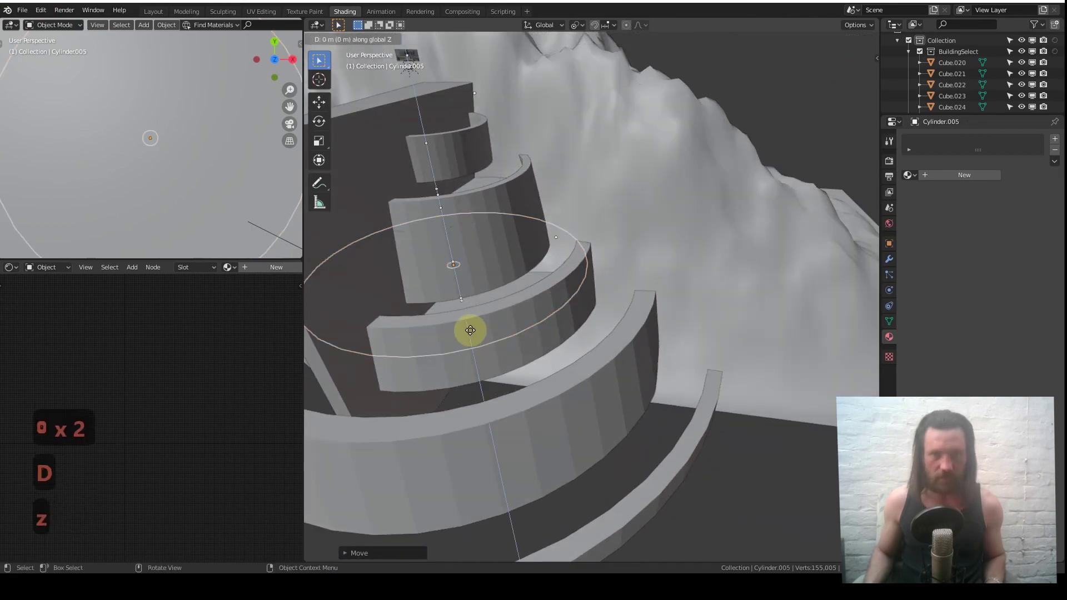
{"action": "left_click", "coordinate": [539, 459]}
{"action": "middle_click_drag", "start_coordinate": [539, 459], "coordinate": [650, 433]}
{"action": "key", "text": "s"}
{"action": "left_click", "coordinate": [628, 446]}
{"action": "key", "text": "s"}
{"action": "left_click", "coordinate": [570, 445]}
{"action": "middle_click_drag", "start_coordinate": [570, 445], "coordinate": [510, 360]}
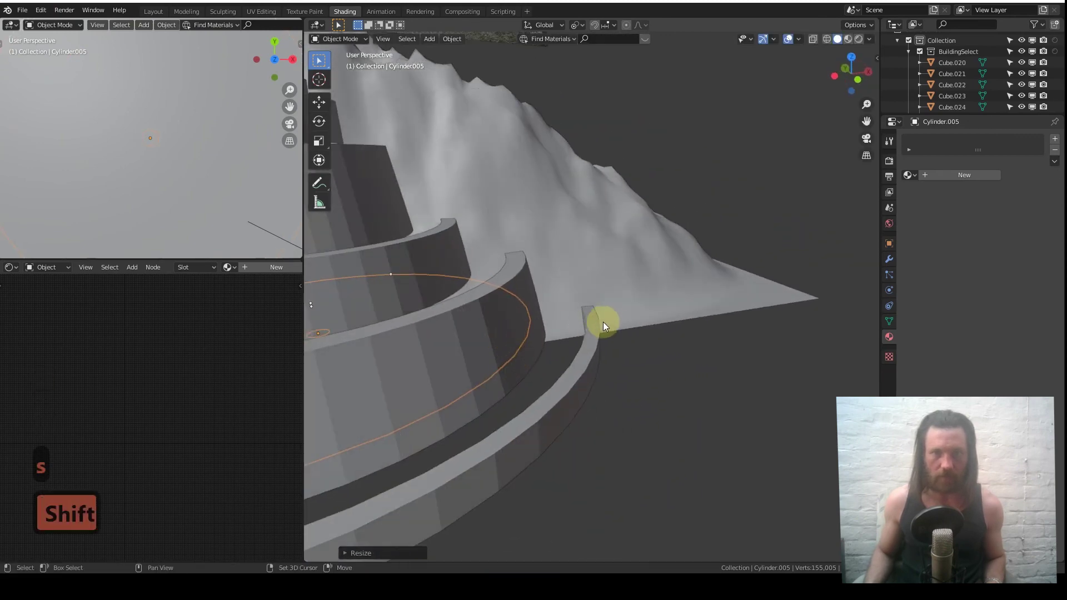
Raise the fourth ring's disc along the Z axis to sit just below the top of its wall.
{"action": "middle_click_drag", "start_coordinate": [603, 321], "coordinate": [532, 326]}
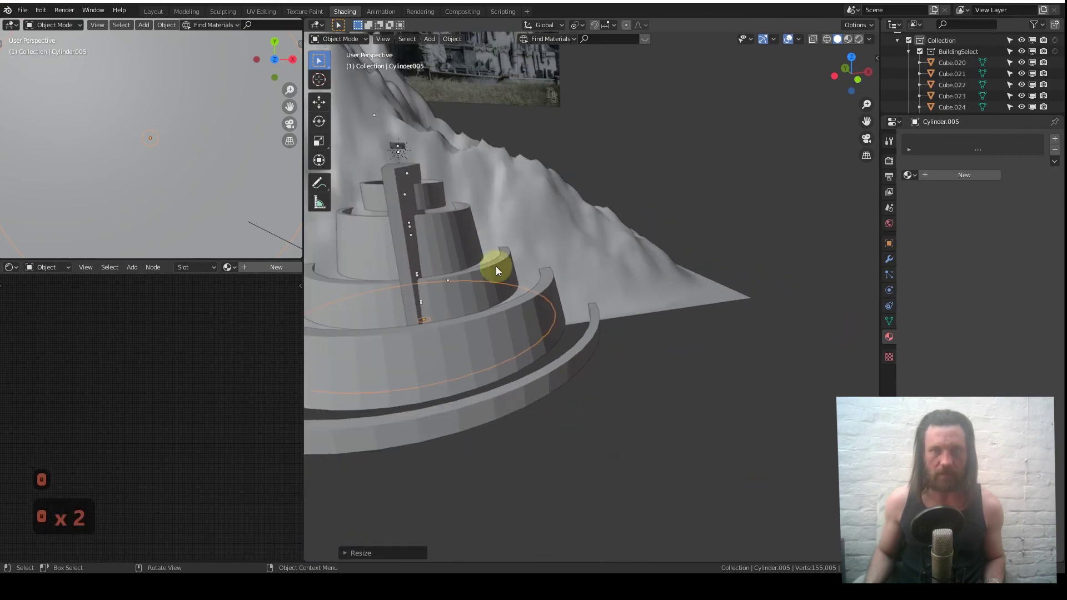
{"action": "middle_click_drag", "start_coordinate": [542, 128], "coordinate": [578, 377]}
{"action": "scroll", "coordinate": [538, 398], "scroll_direction": "up", "scroll_amount": 3}
{"action": "key", "text": "g"}
{"action": "key", "text": "z"}
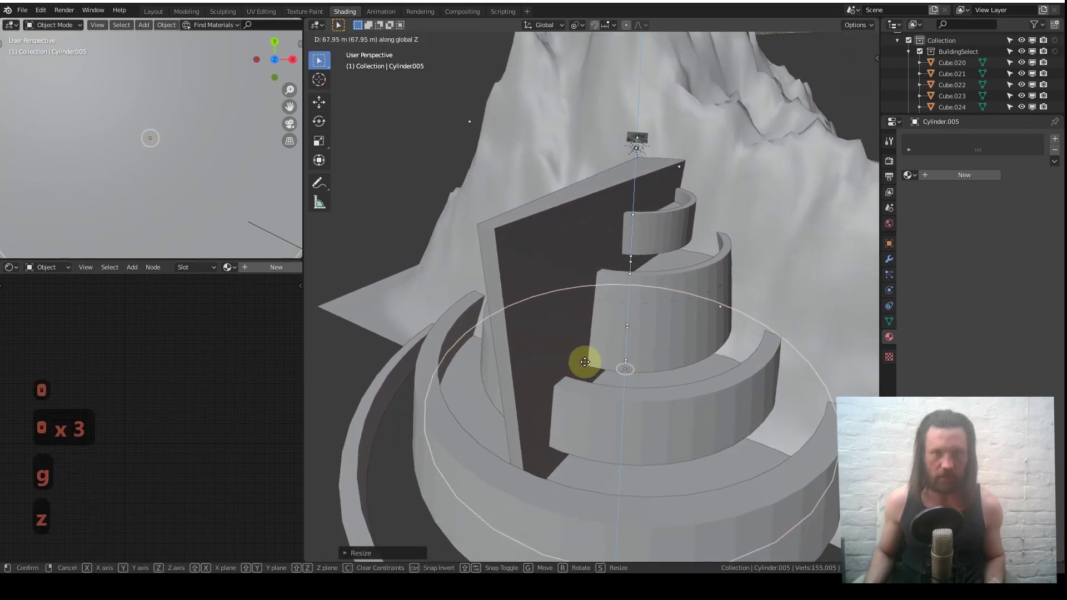
{"action": "left_click", "coordinate": [591, 346]}
{"action": "middle_click_drag", "start_coordinate": [592, 346], "coordinate": [633, 312]}
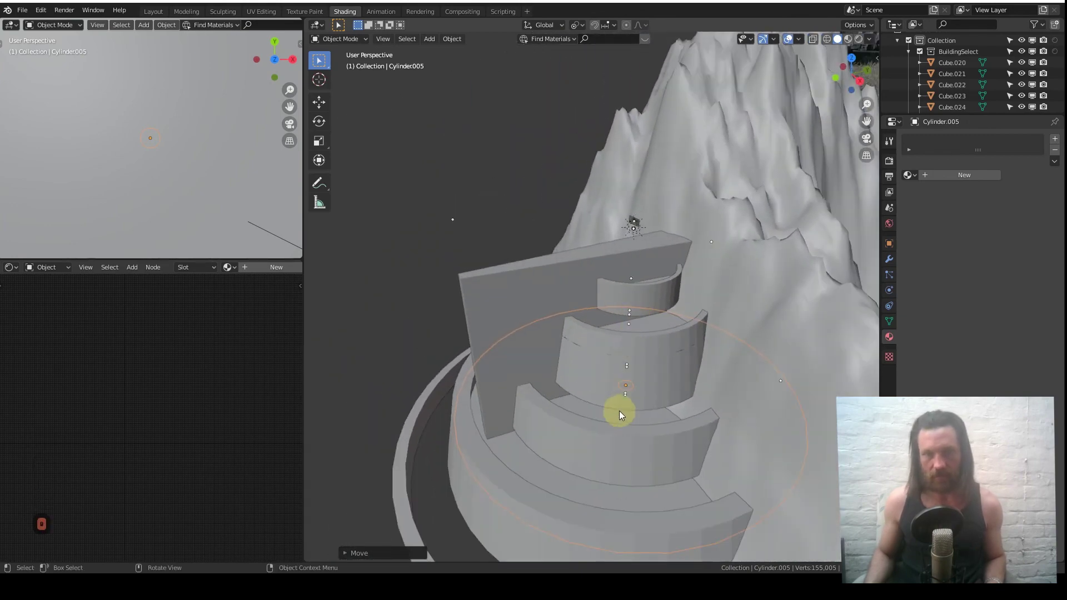
{"action": "middle_click_drag", "start_coordinate": [619, 412], "coordinate": [585, 391]}
{"action": "scroll", "coordinate": [586, 392], "scroll_direction": "down", "scroll_amount": 4}
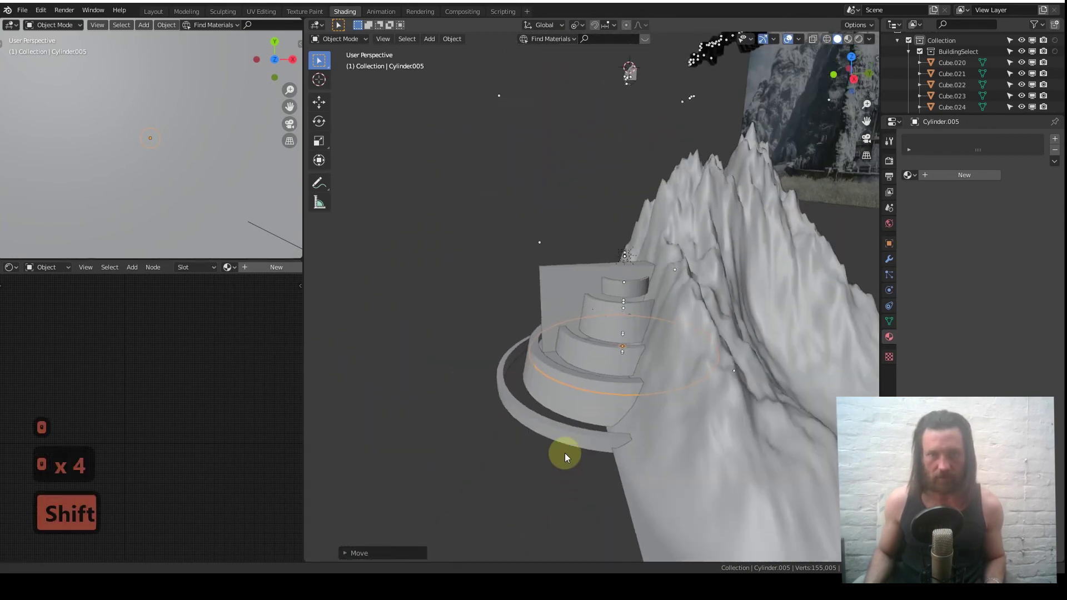
{"action": "middle_click_drag", "start_coordinate": [565, 452], "coordinate": [609, 469], "text": "shift"}
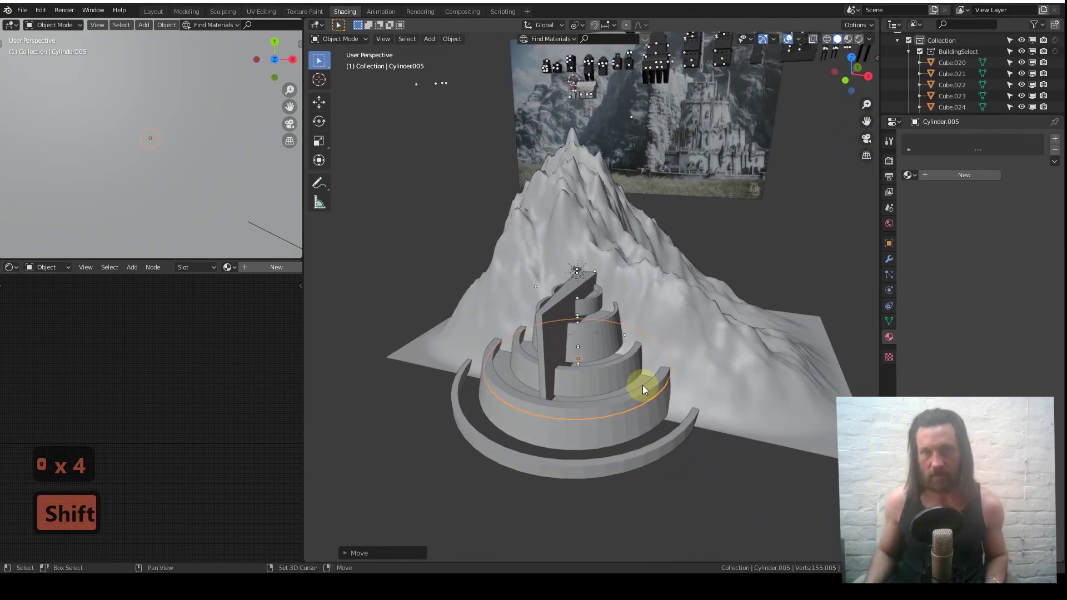
{"action": "middle_click_drag", "start_coordinate": [639, 381], "coordinate": [581, 406]}
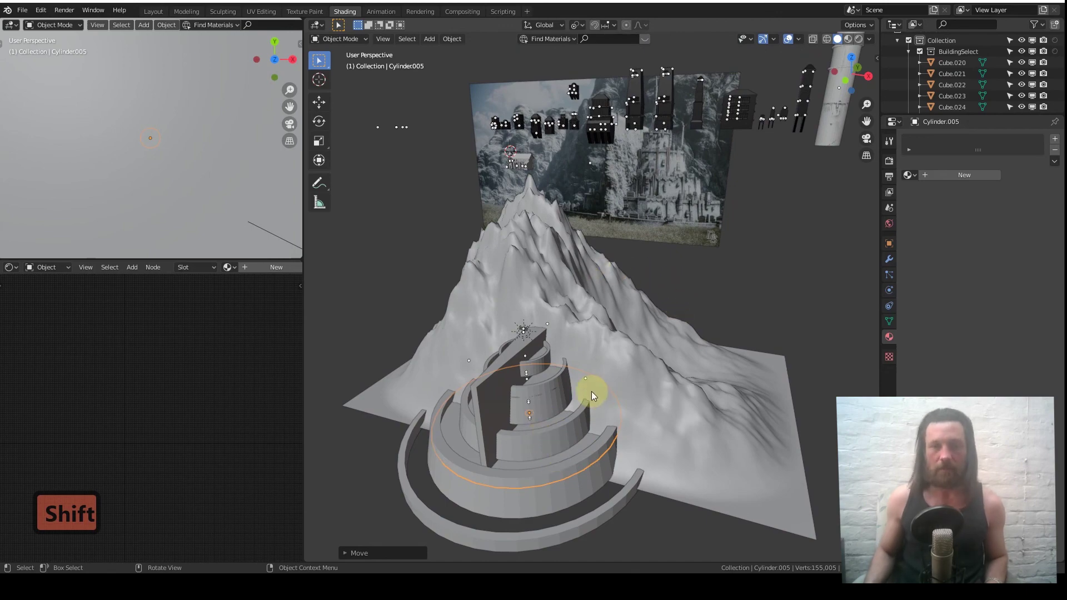
{"action": "middle_click_drag", "start_coordinate": [591, 391], "coordinate": [604, 192]}
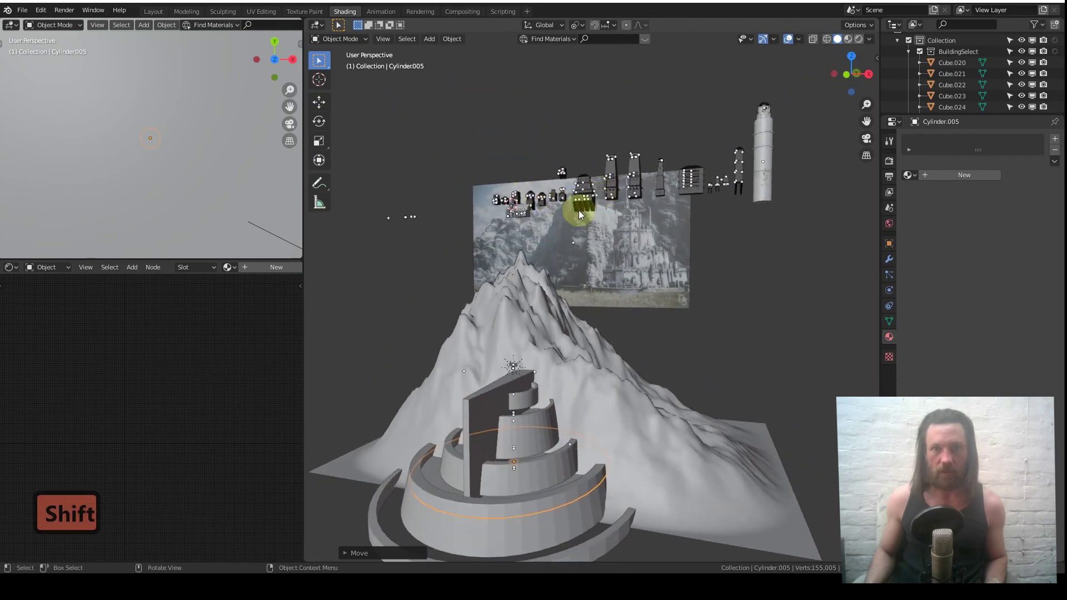